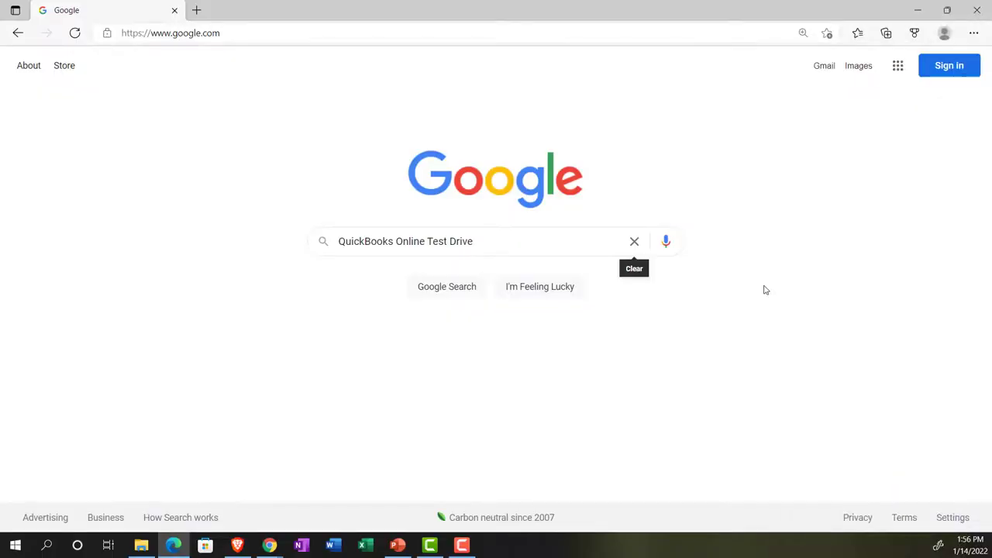
- Search Google for "QuickBooks Online Test Drive" and open the Intuit article "Test drive QuickBooks Online"
left_click(550, 234)
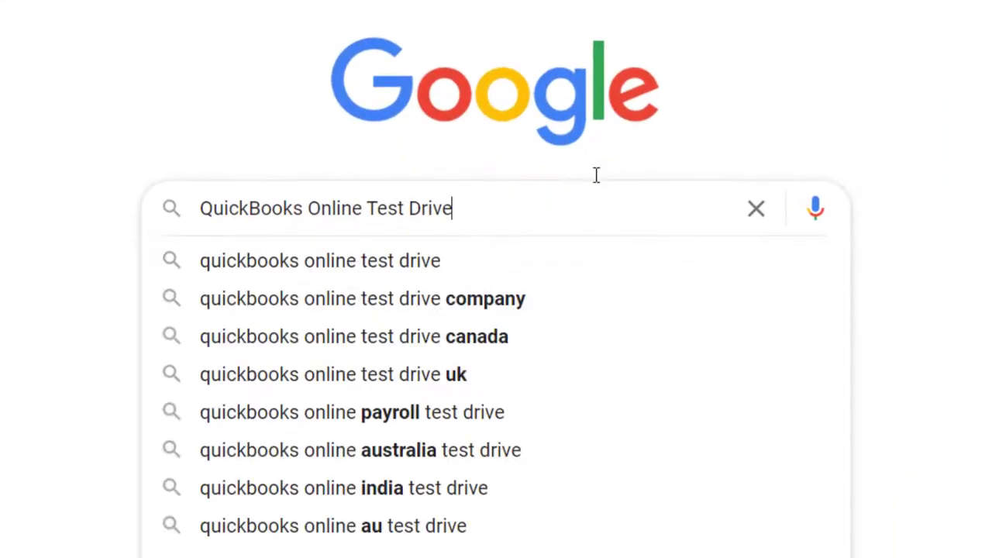
key("Return")
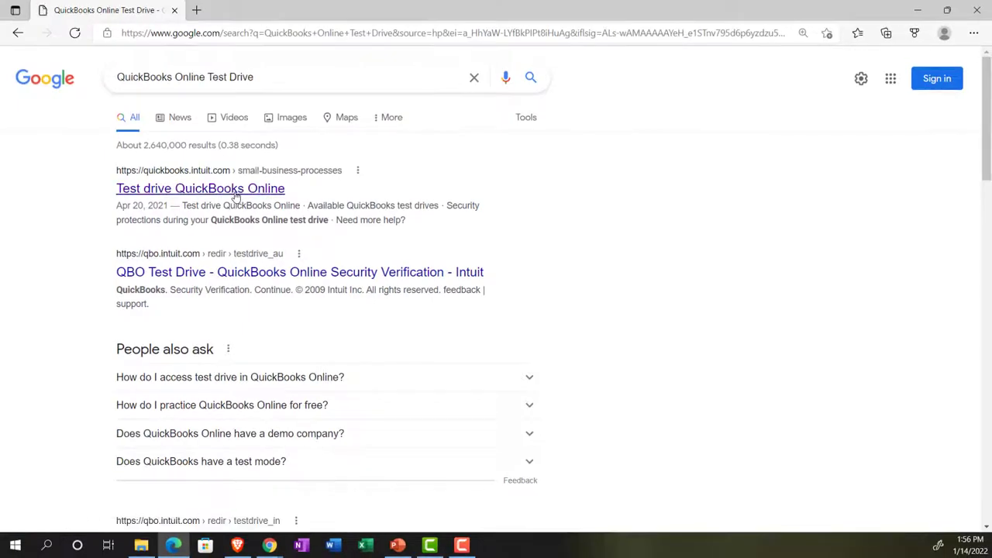
left_click(236, 195)
scroll(256, 291, "down", 2)
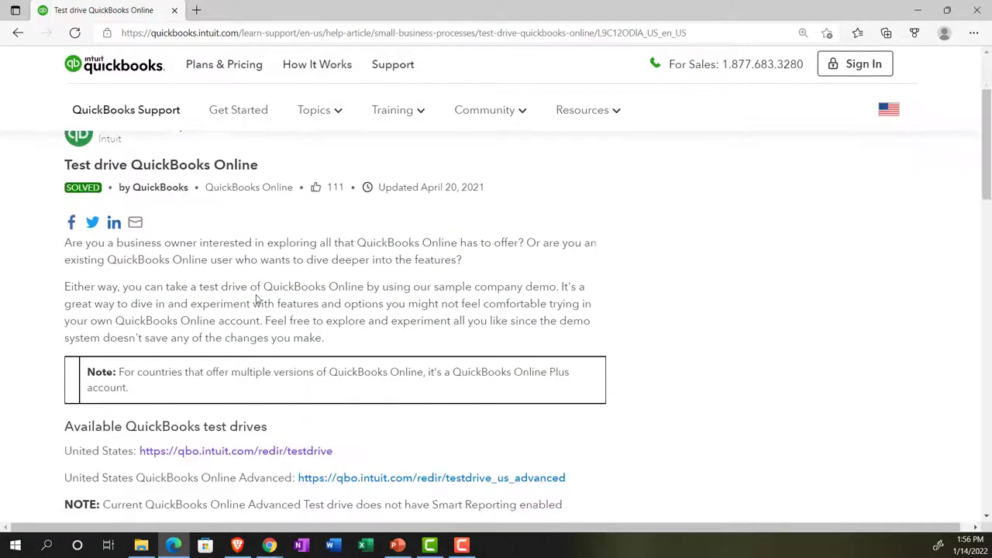
- Launch the United States QuickBooks Online test drive and complete its security verification to enter the sample company
scroll(255, 299, "down", 2)
left_click(249, 326)
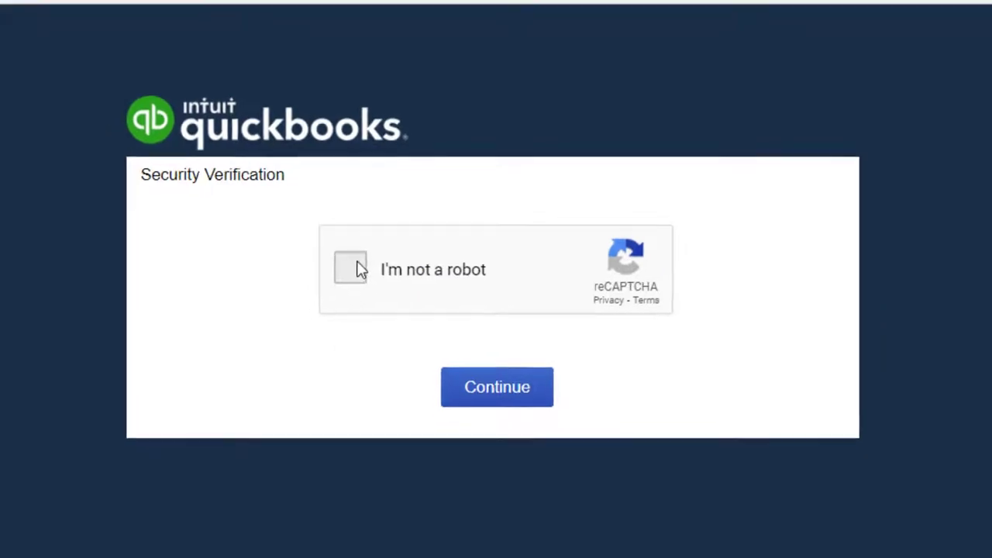
left_click(346, 275)
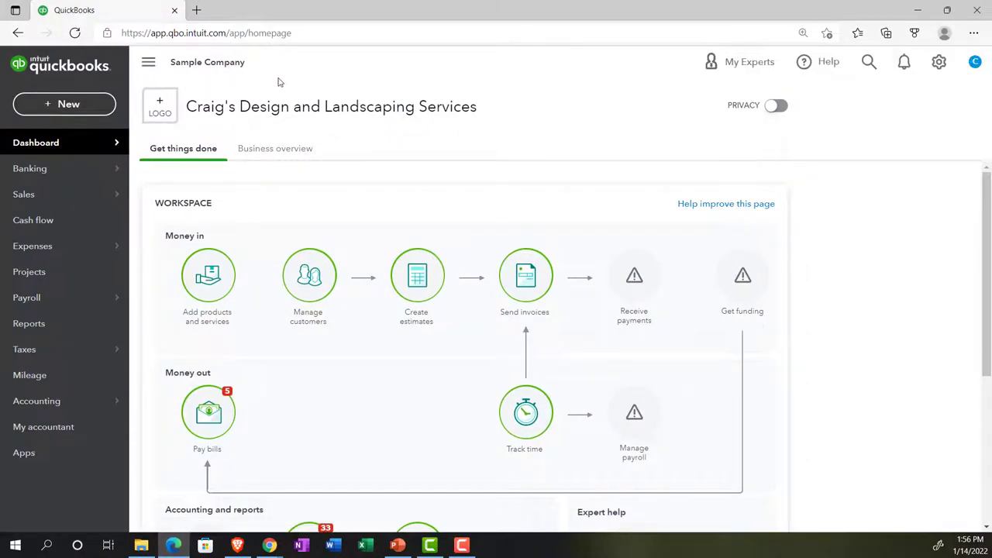
key("ctrl+plus")
key("ctrl+plus")
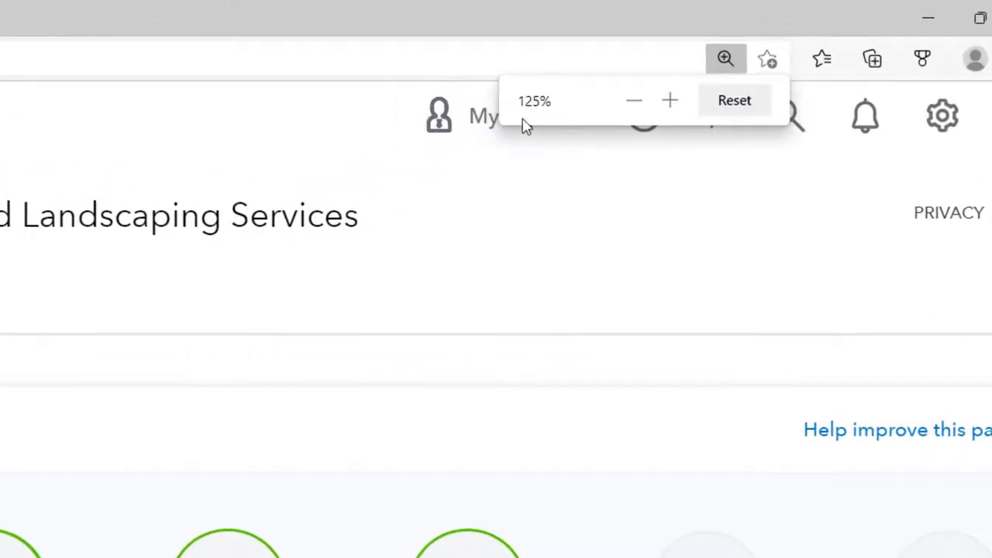
- View the Get Great Guitars home page in Google Chrome and return to the sample company in Microsoft Edge
mouse_move(269, 546)
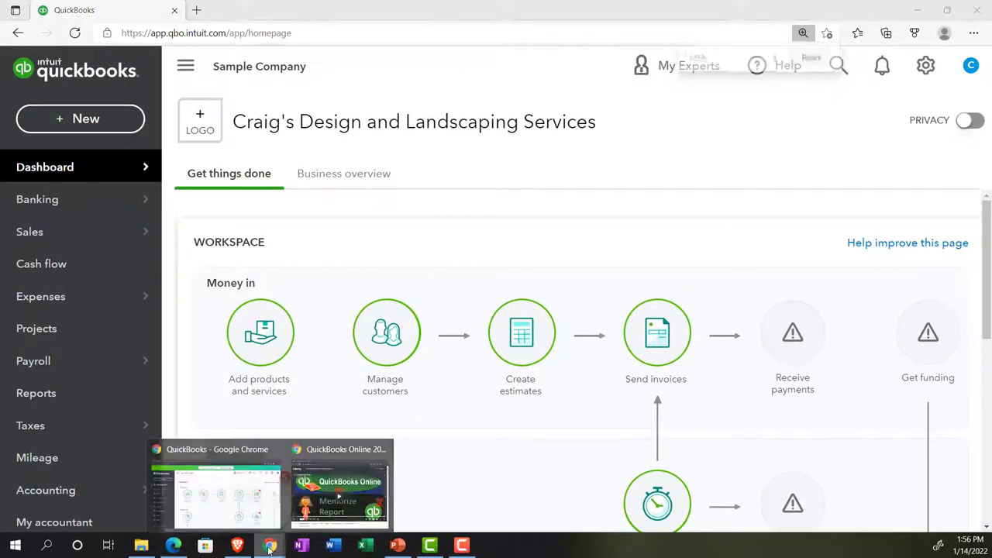
left_click(217, 493)
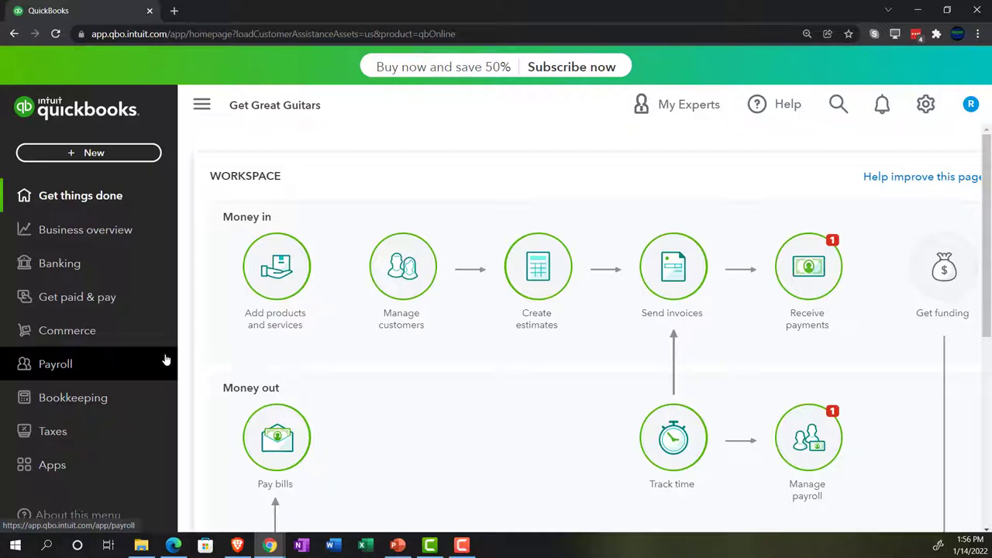
left_click(172, 546)
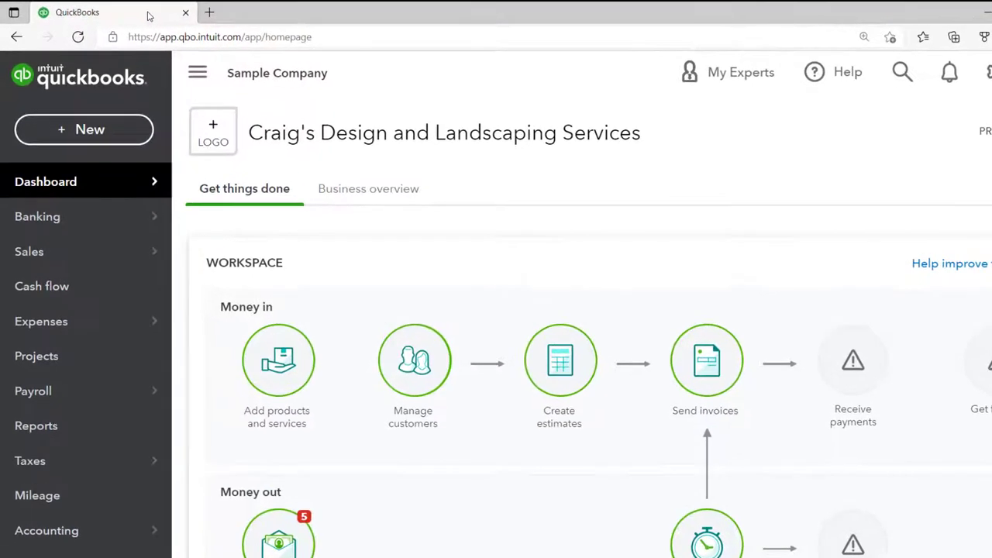
- Duplicate the sample company's browser tab twice so that three QuickBooks tabs are open
right_click(148, 16)
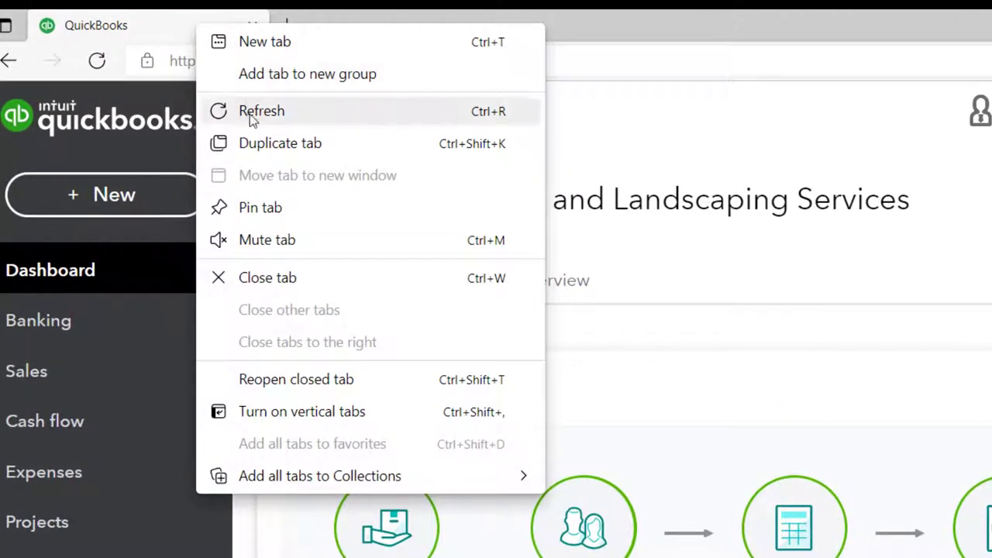
left_click(253, 145)
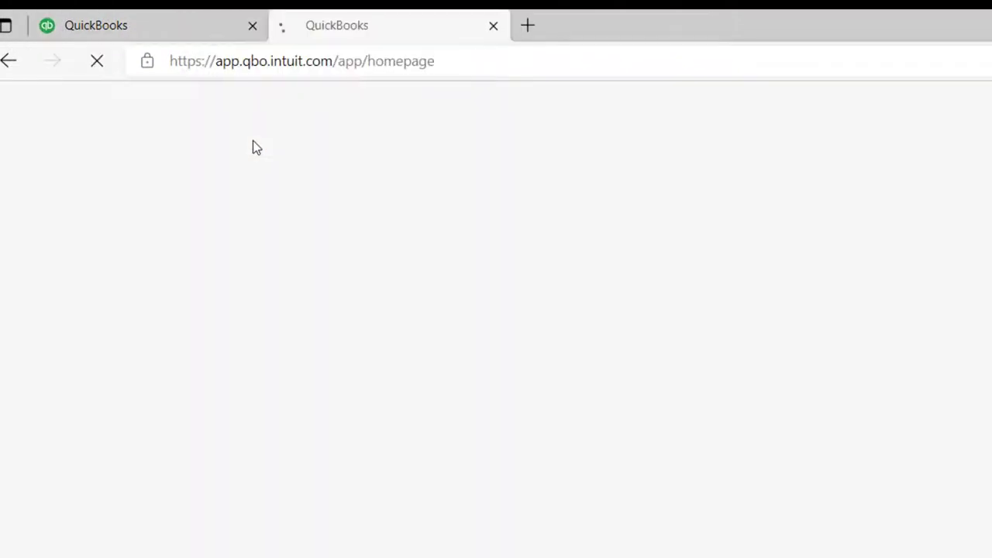
left_click(184, 24)
right_click(184, 24)
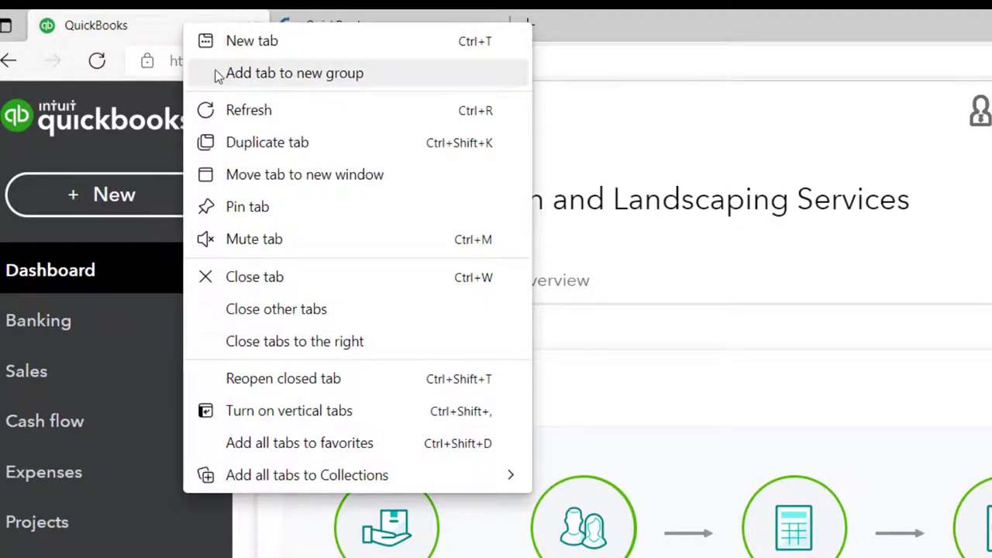
left_click(235, 143)
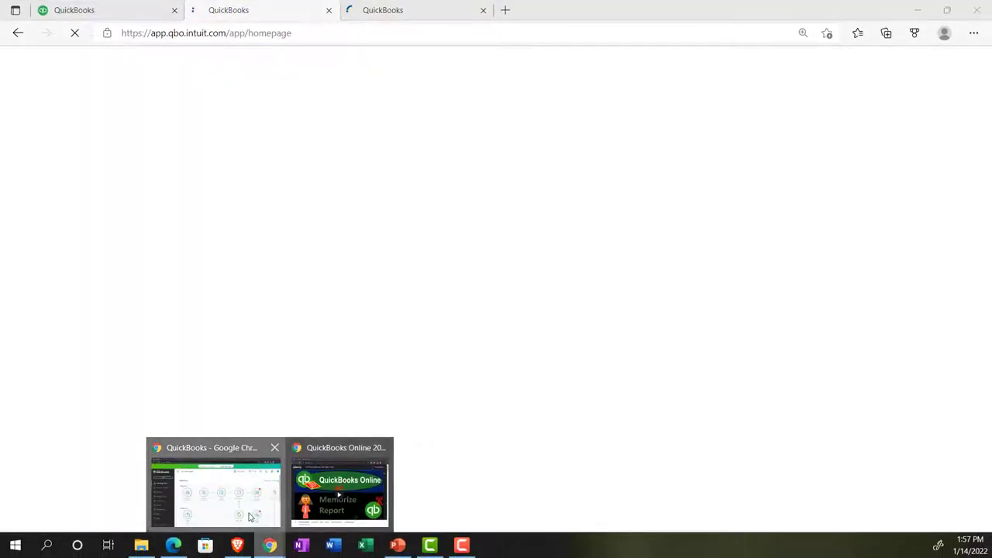
- Switch to Get Great Guitars in Google Chrome and examine where Business view keeps its reports and the option for Accountant view
left_click(250, 518)
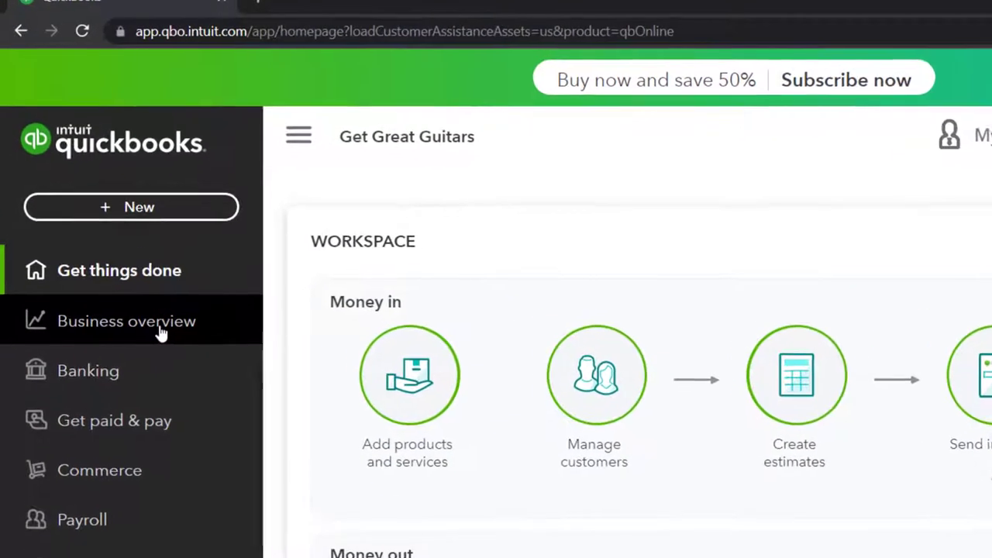
left_click(161, 328)
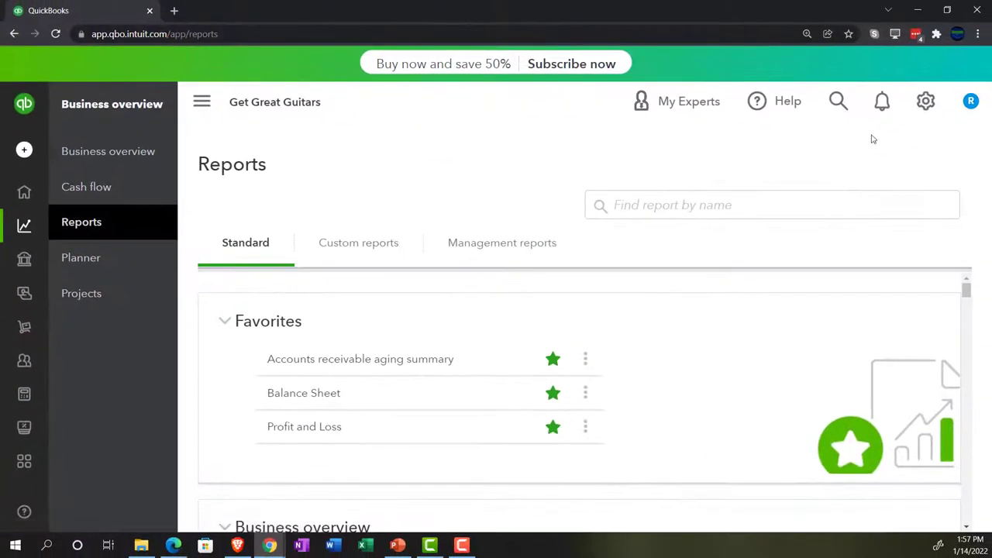
left_click(925, 107)
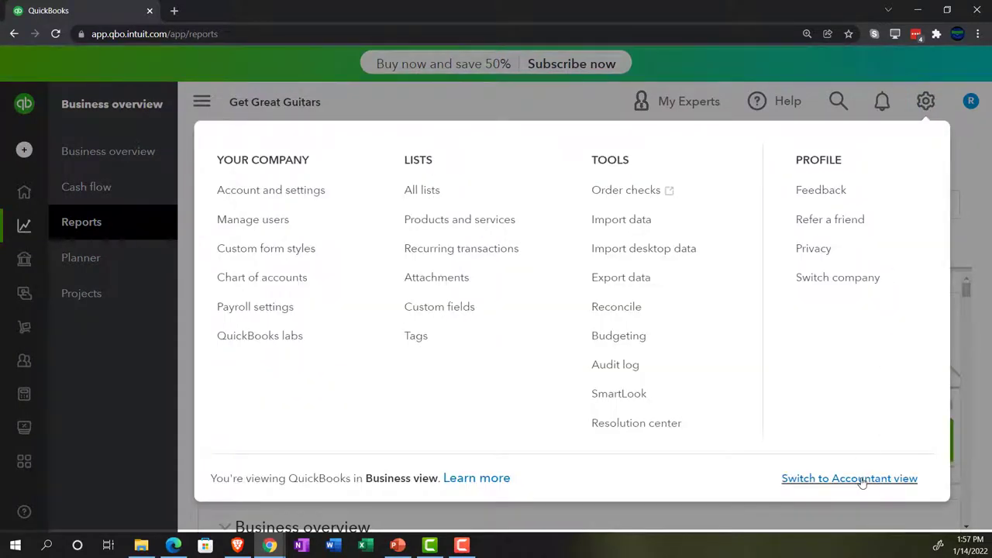
left_click(515, 91)
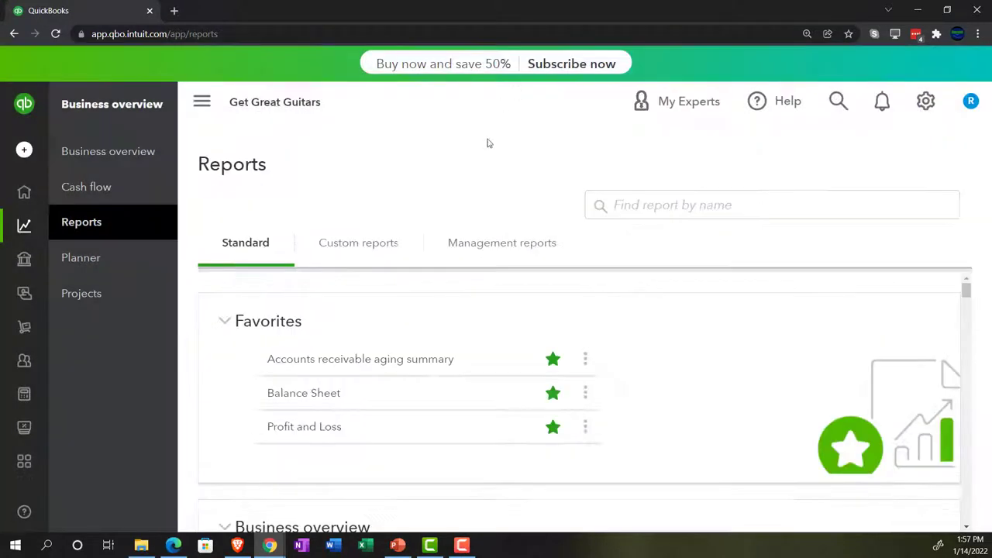
- Switch back to the sample company in Microsoft Edge and open the Balance Sheet report in the second QuickBooks tab
left_click(174, 545)
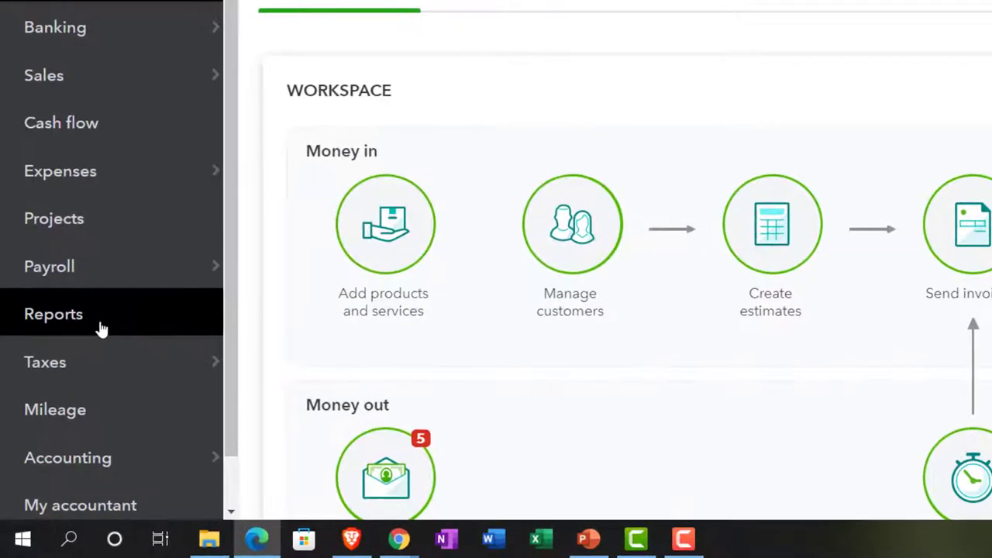
left_click(100, 330)
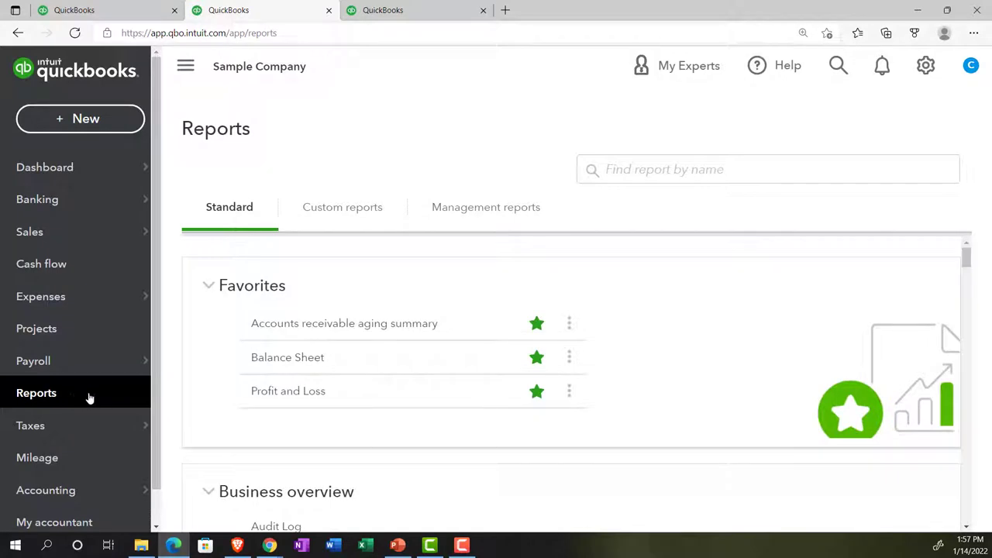
left_click(270, 366)
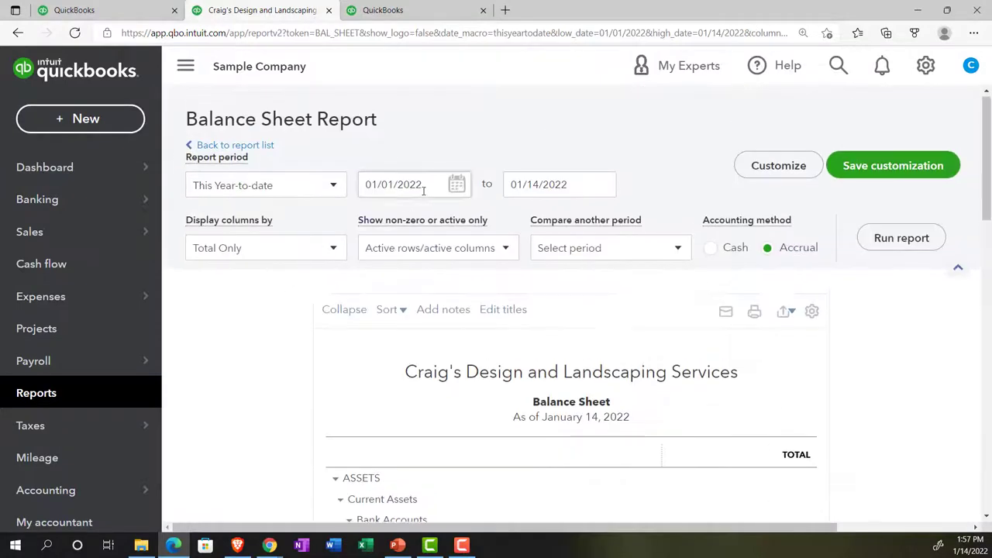
- Run the Balance Sheet for the period 01/01/2021 to 12/31/2021 and collapse the navigation sidebar
type("01")
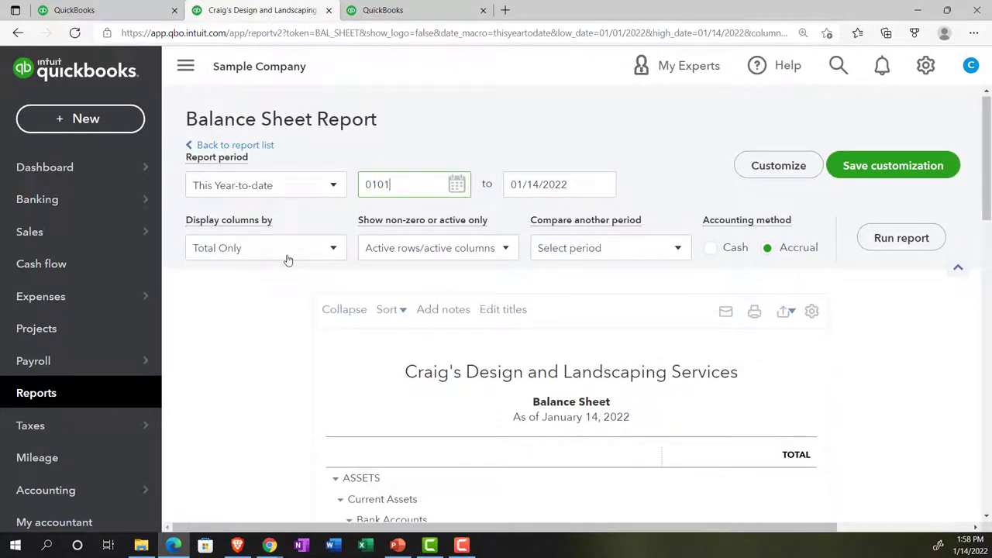
type("/01/2021")
key("Tab")
type("12/")
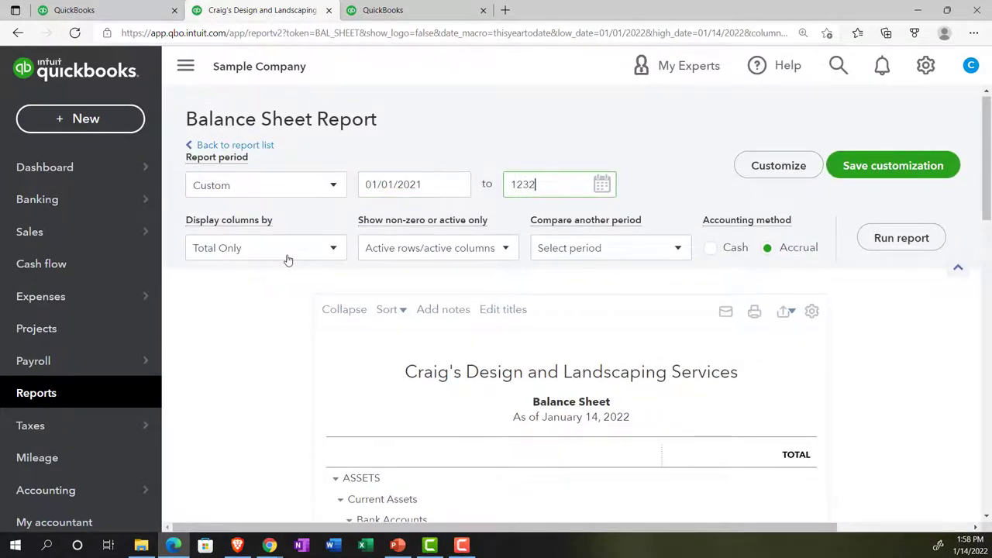
type("31/2021")
key("Tab")
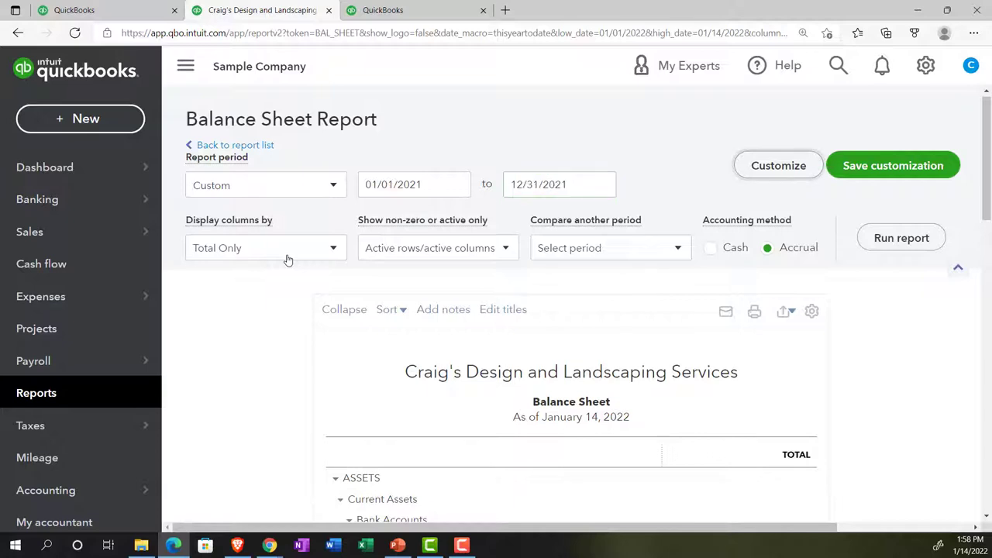
left_click(899, 238)
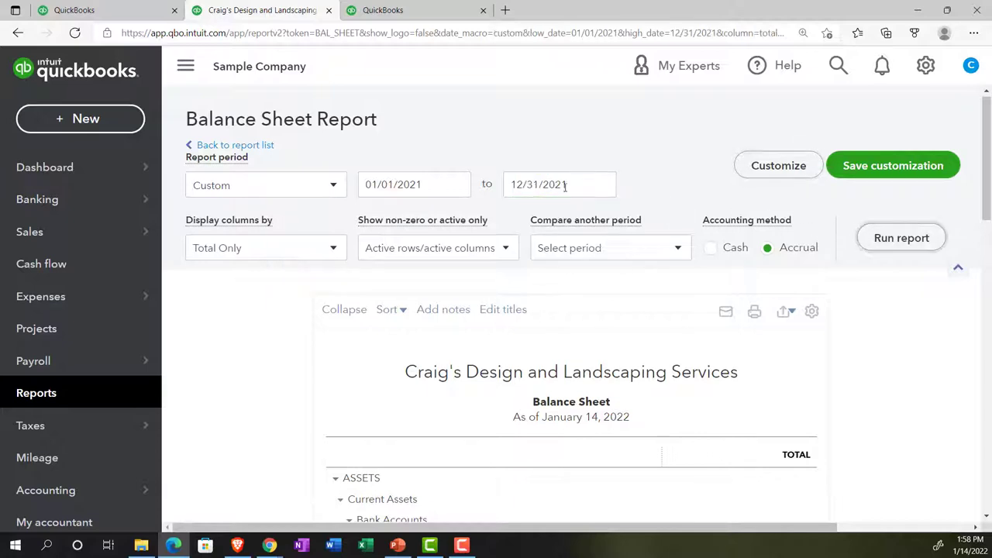
scroll(417, 152, "down", 3)
left_click(192, 75)
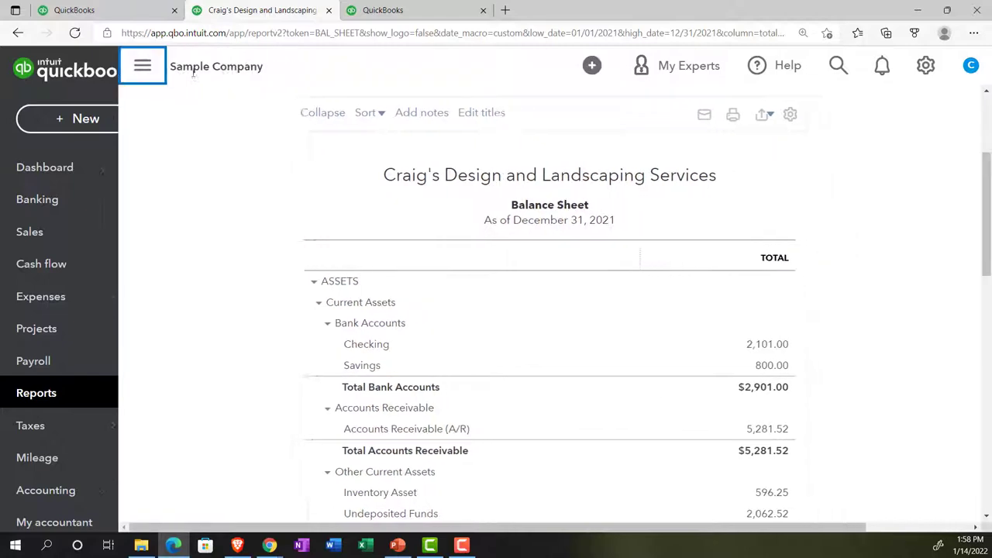
- Open the Profit and Loss report from the favorite reports in the third QuickBooks tab
left_click(384, 12)
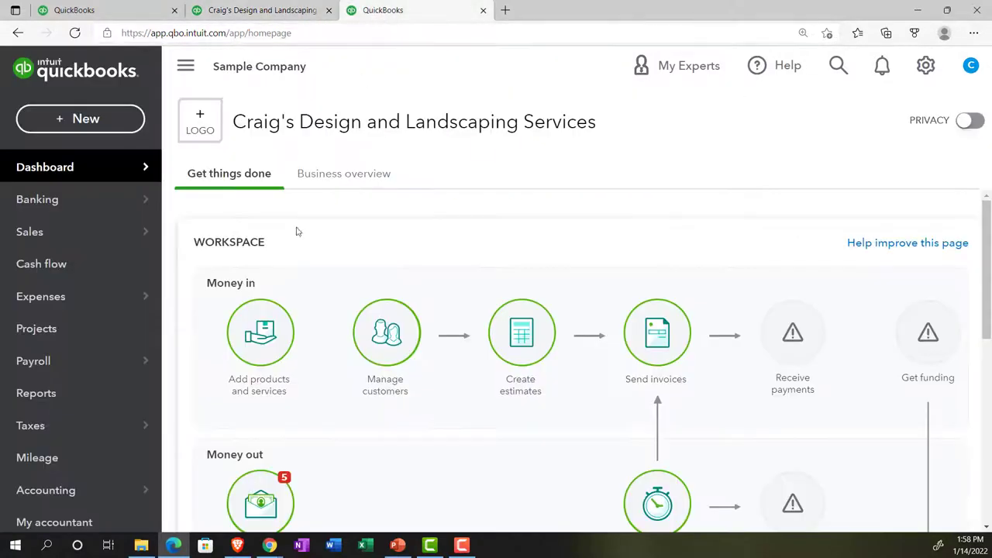
left_click(44, 394)
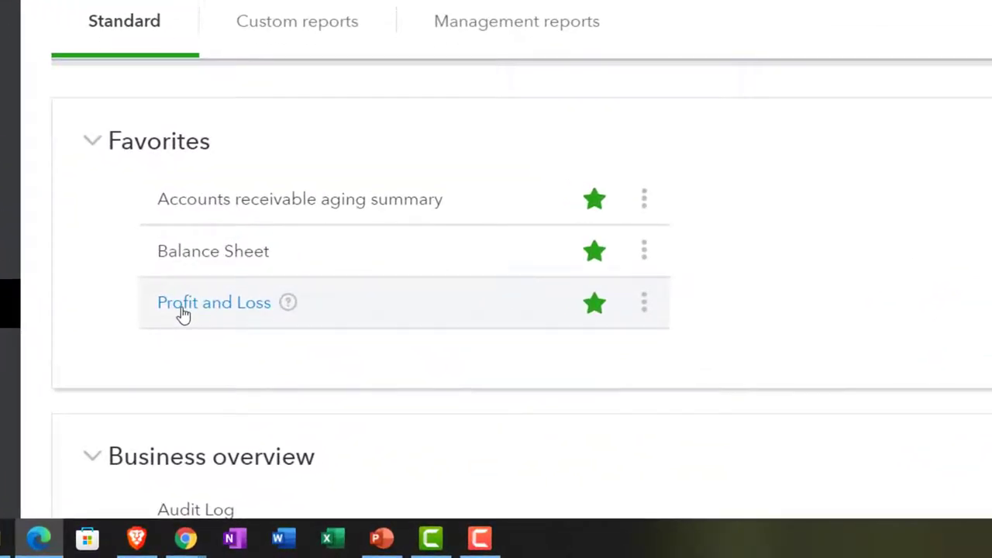
left_click(183, 308)
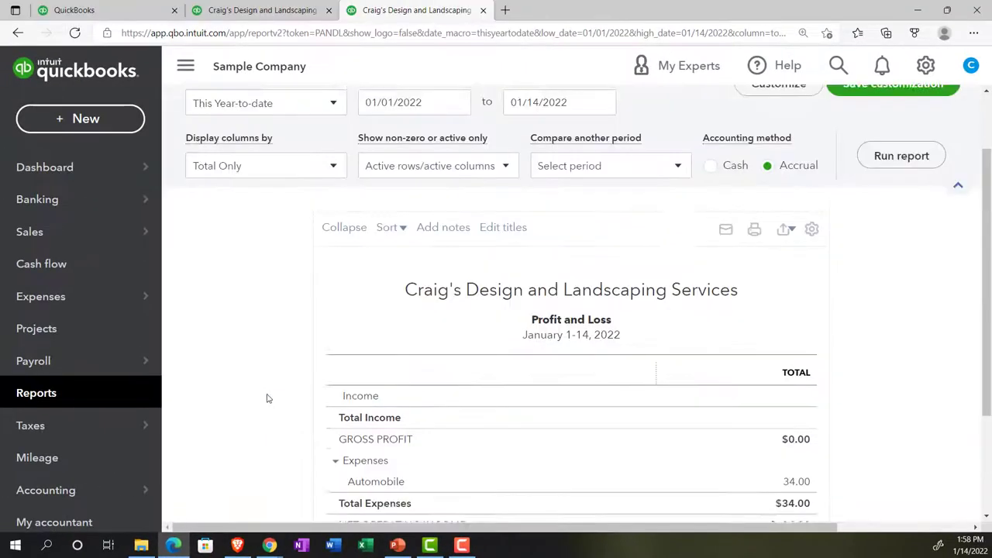
- Run the Profit and Loss report for 01/01/2021 to 12/31/2021 and hide the navigation sidebar
scroll(267, 398, "up", 2)
left_click(428, 188)
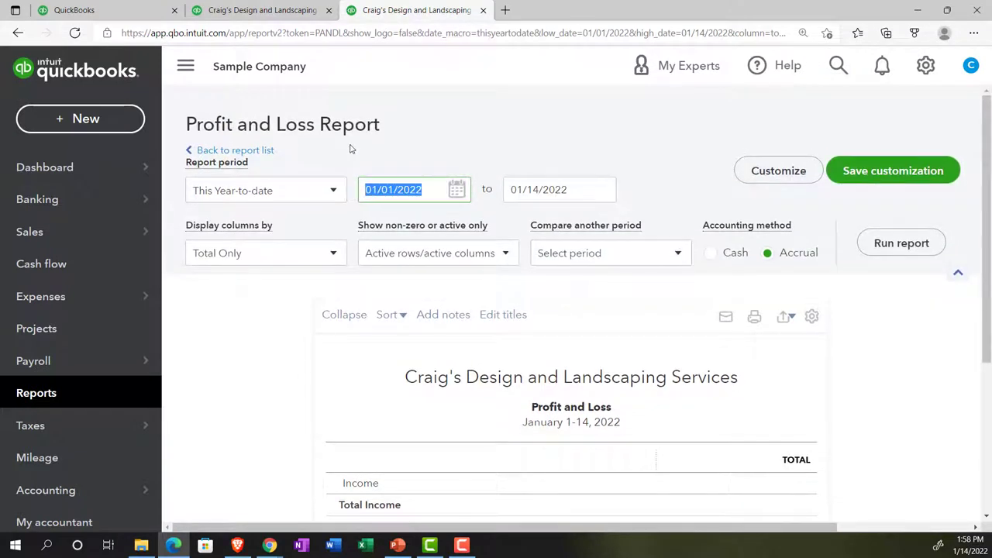
type("01/01/2021")
key("Tab")
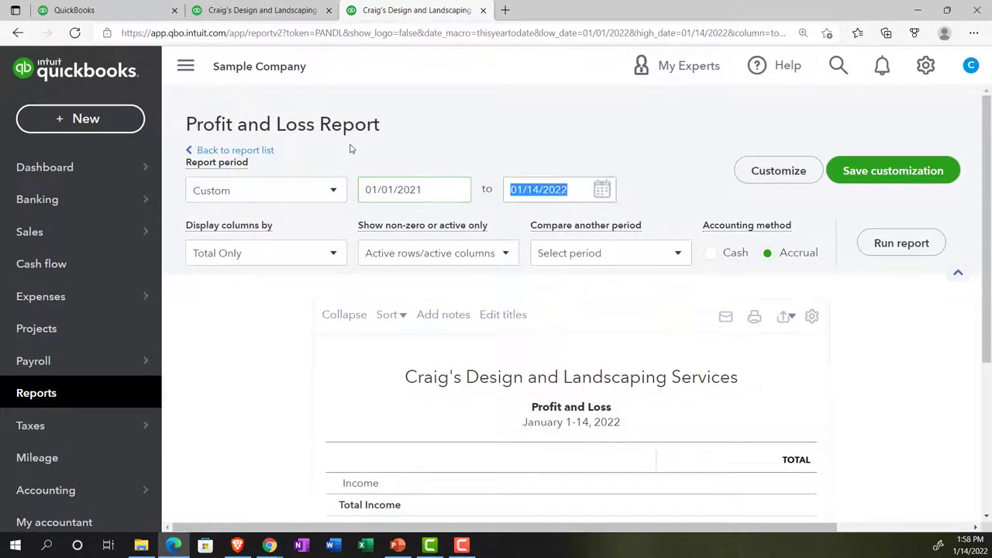
type("12312021")
key("Tab")
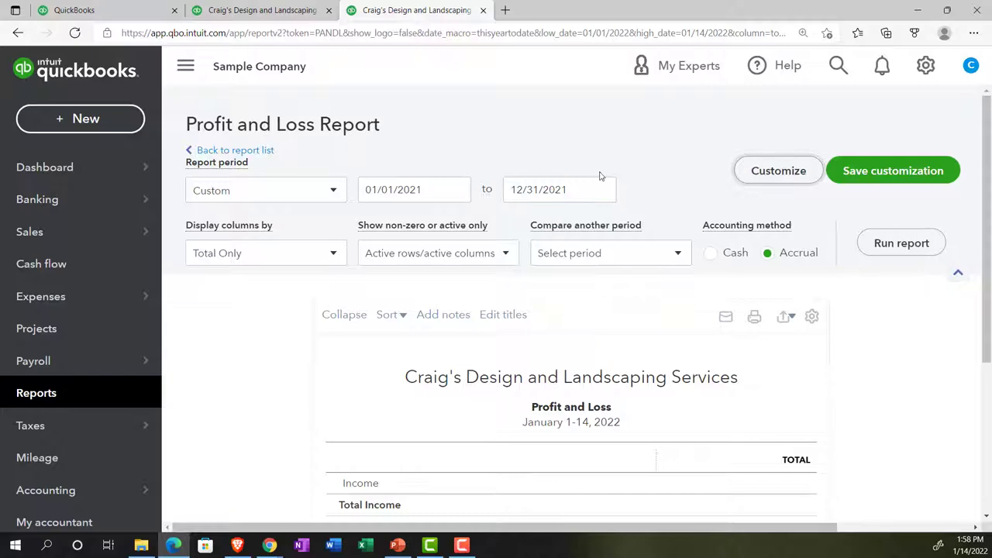
left_click(868, 243)
scroll(571, 160, "down", 3)
left_click(186, 67)
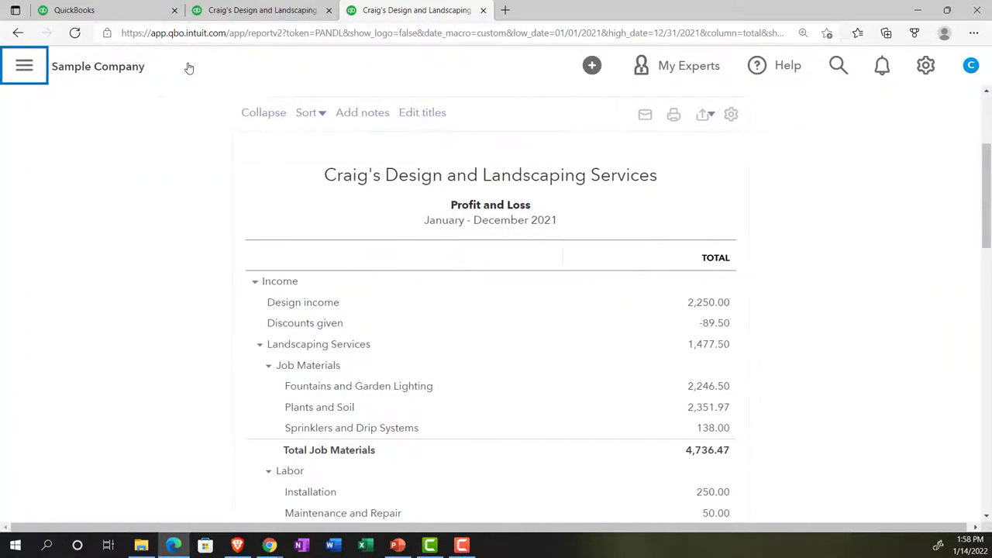
- Customize the Balance Sheet in the second QuickBooks tab to omit cents and show negative numbers as (100) in red
left_click(224, 16)
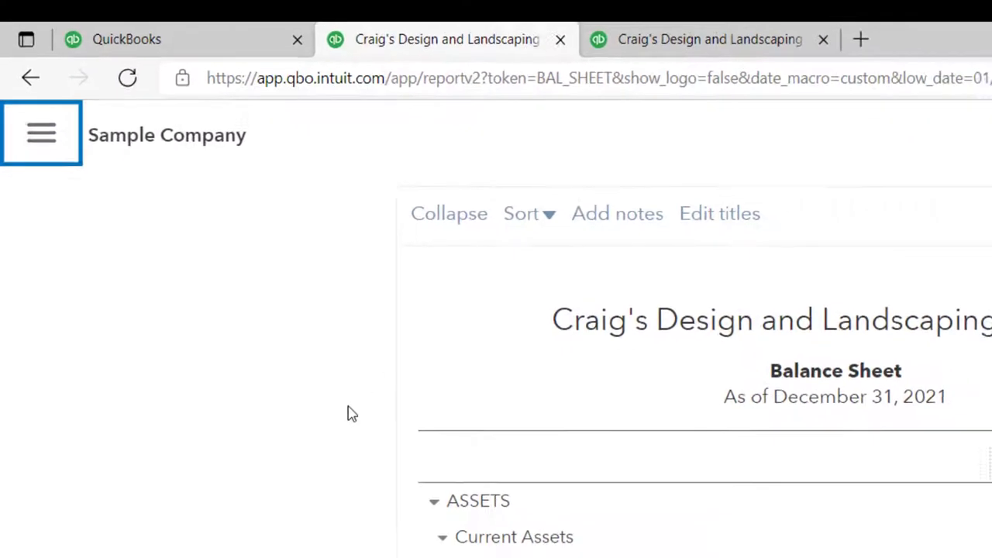
key("ctrl+minus")
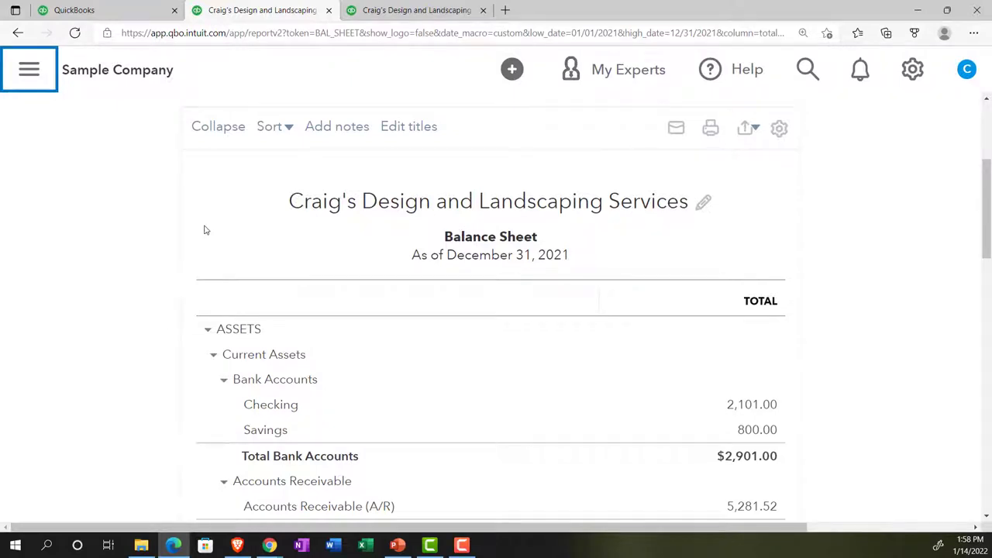
scroll(206, 229, "up", 3)
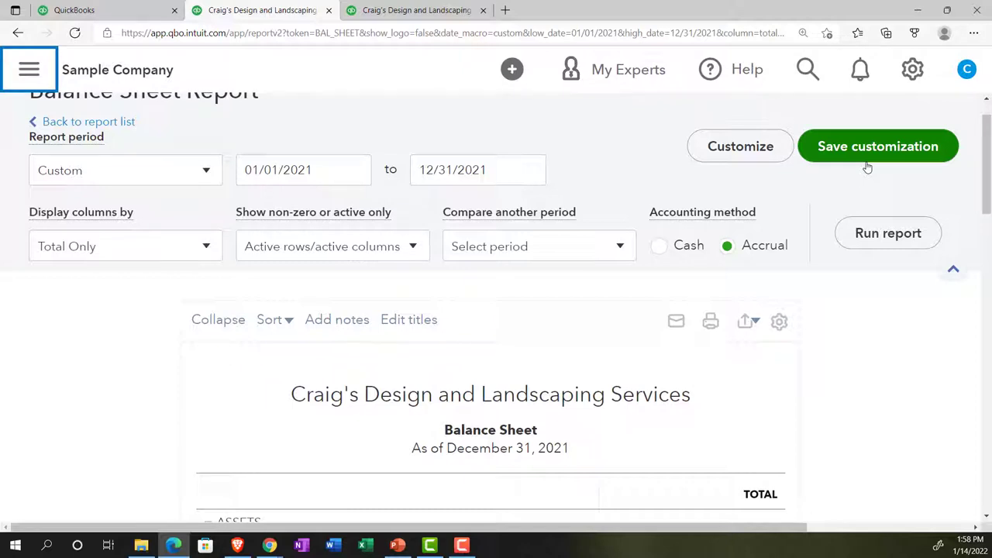
left_click(752, 159)
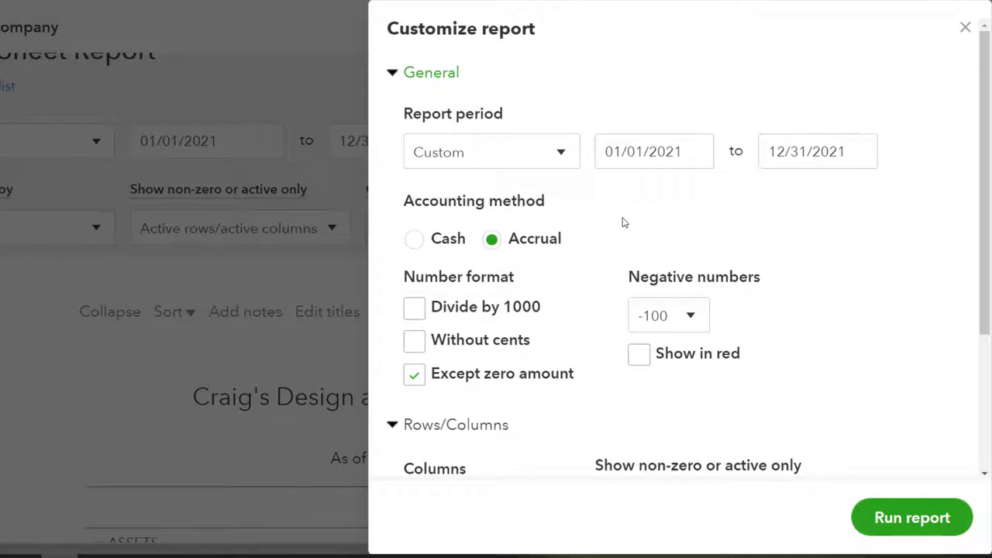
scroll(622, 222, "down", 1)
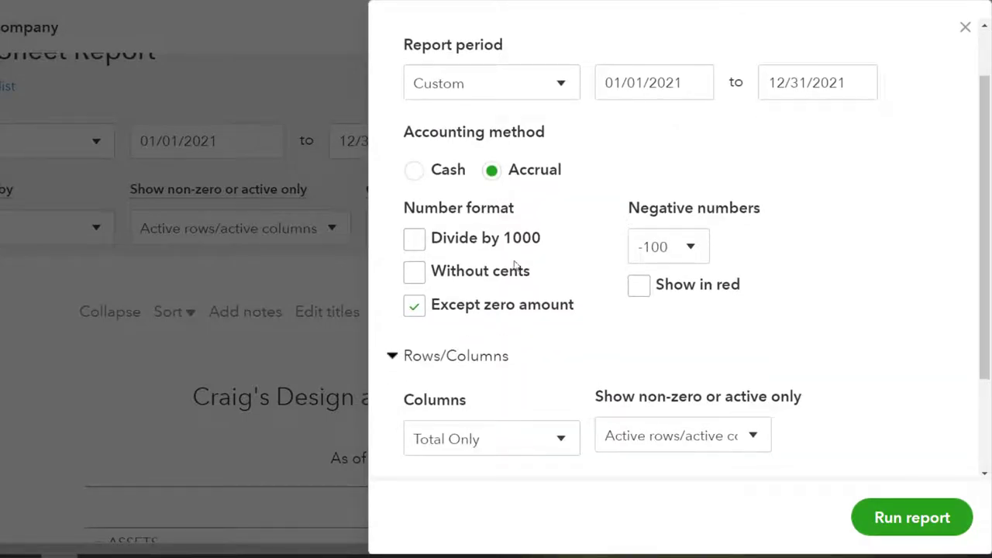
left_click(414, 275)
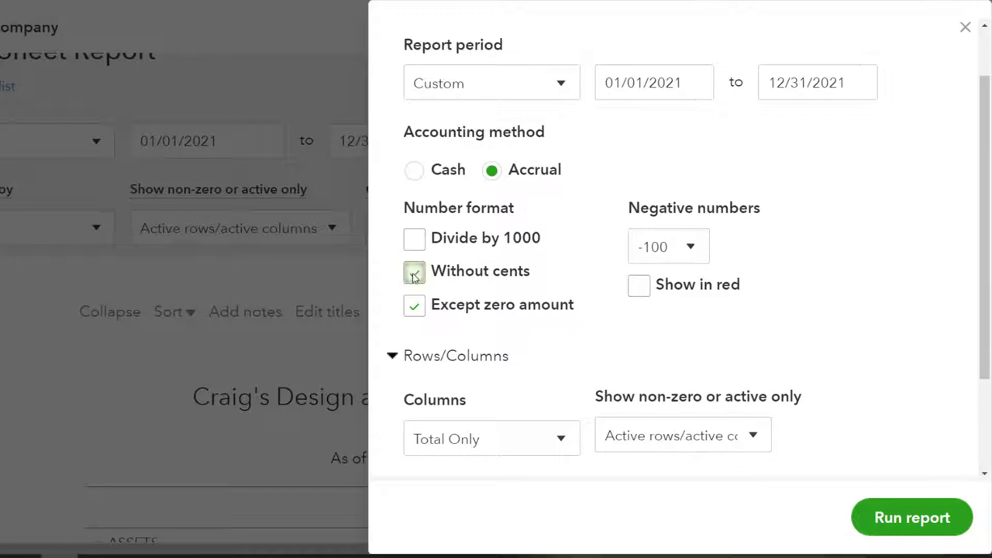
left_click(694, 248)
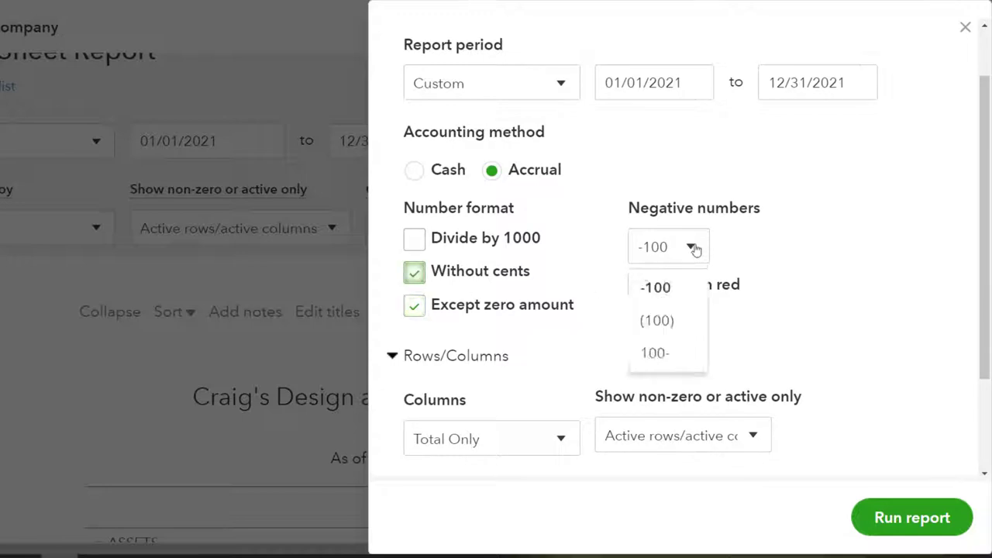
left_click(672, 326)
left_click(639, 288)
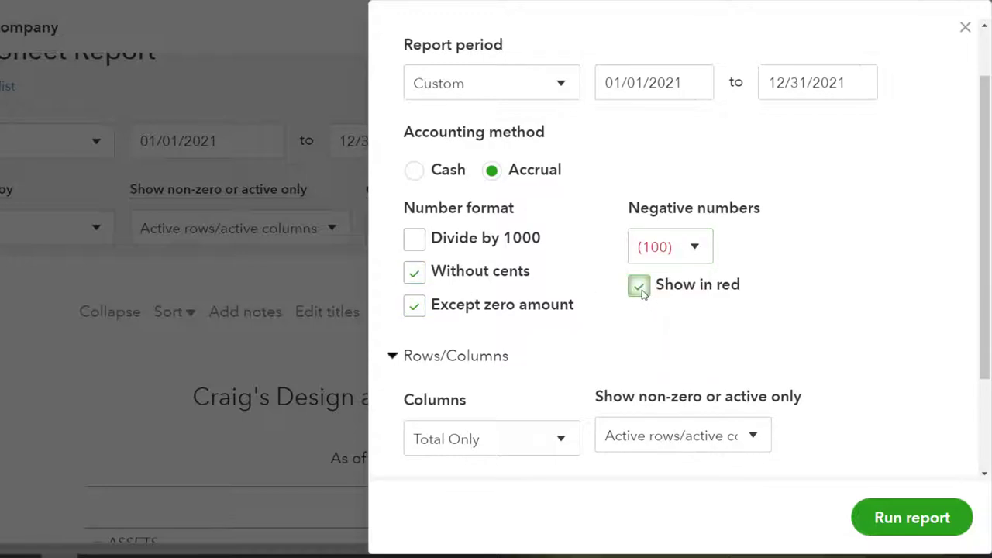
- Remove the date prepared, time prepared and report basis from the Balance Sheet's footer and run the customized report
scroll(641, 293, "down", 2)
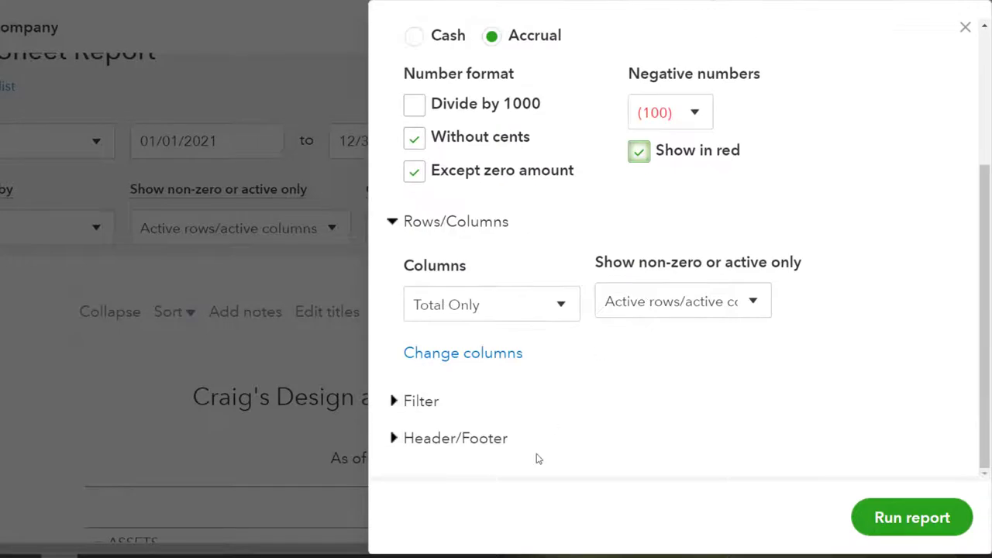
left_click(401, 441)
scroll(422, 401, "down", 4)
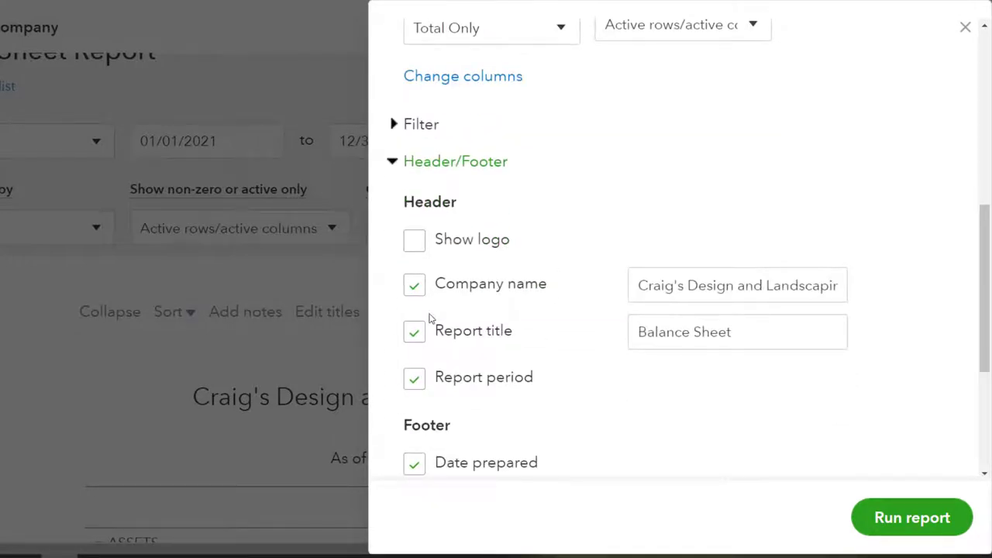
left_click(414, 285)
left_click(416, 289)
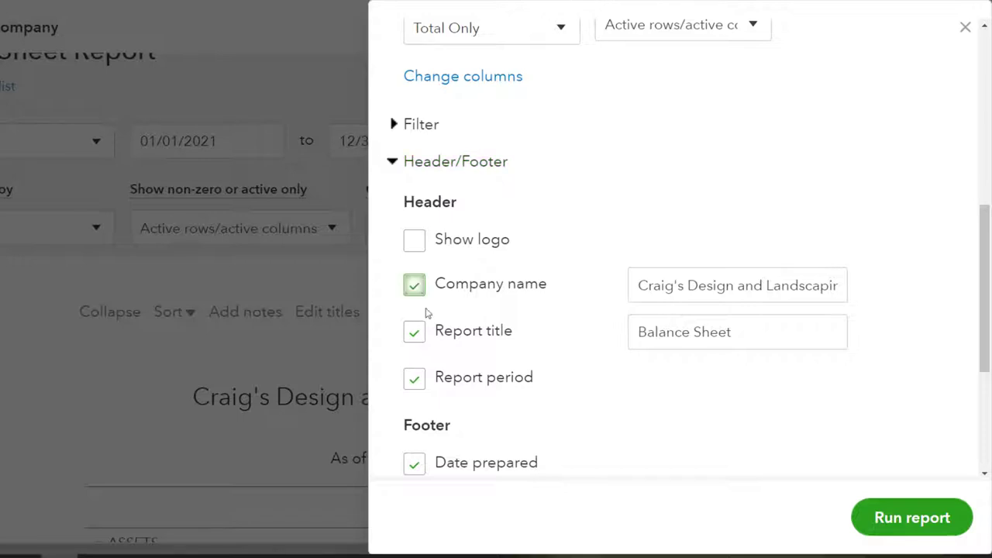
scroll(427, 313, "down", 2)
left_click(416, 327)
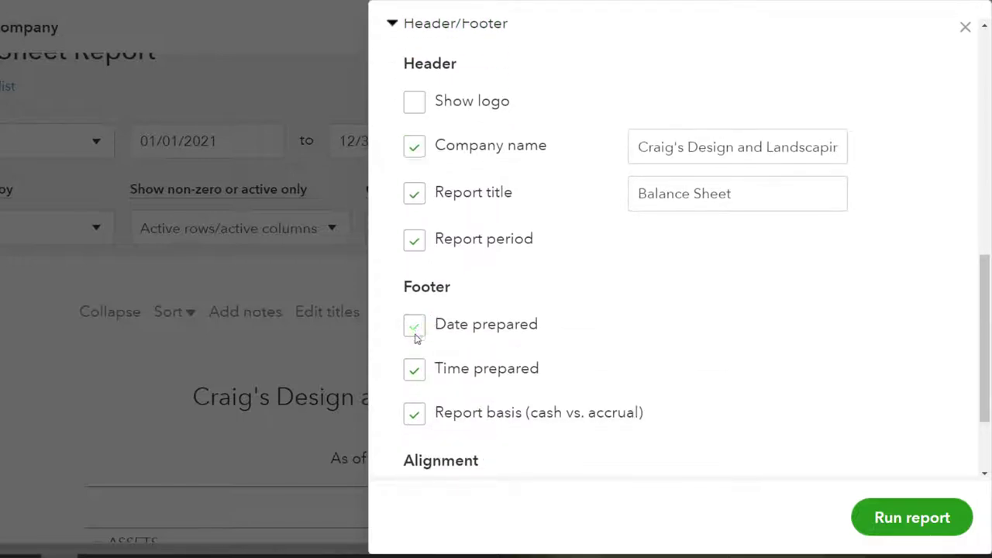
left_click(415, 370)
left_click(415, 414)
left_click(886, 520)
scroll(556, 401, "down", 3)
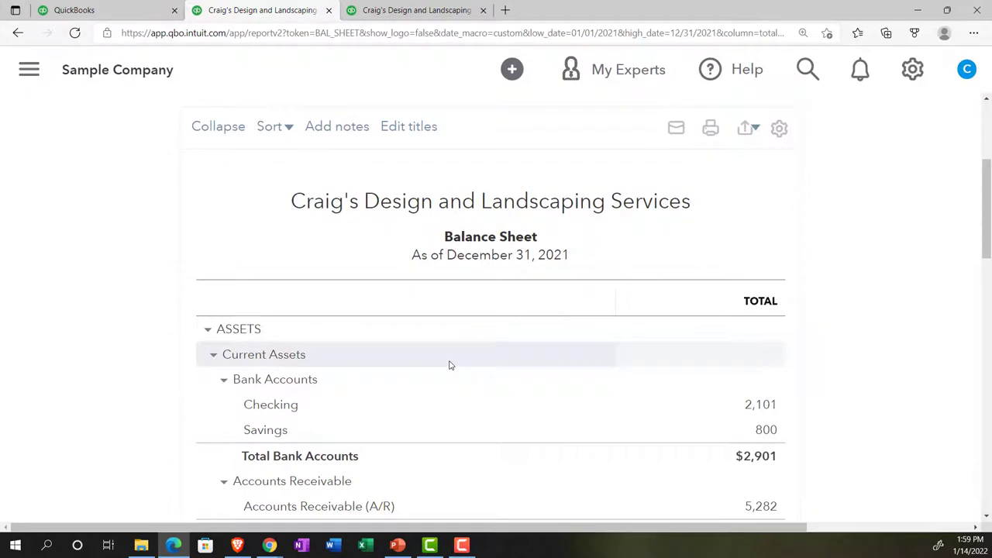
scroll(450, 366, "down", 5)
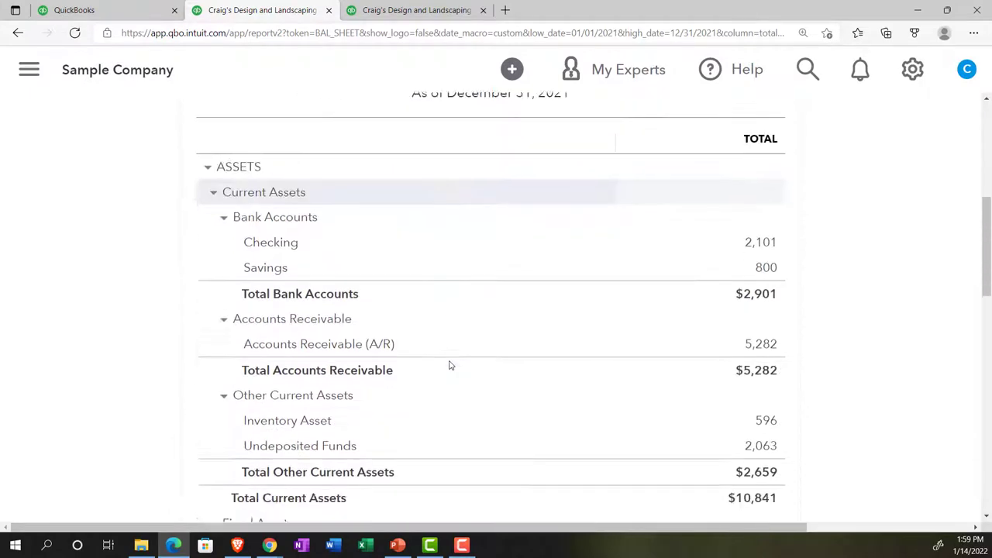
scroll(450, 366, "down", 6)
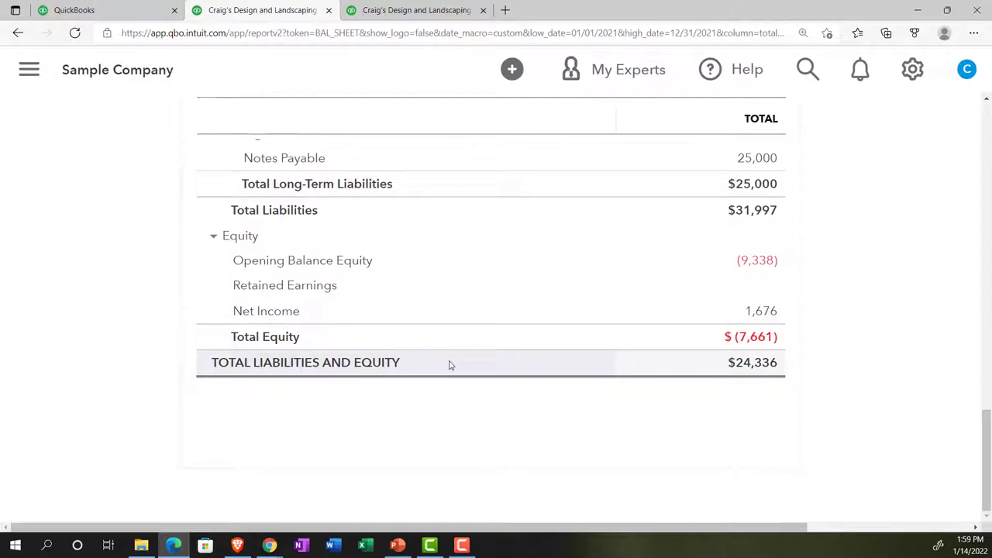
- Add a new group named with a person's first name for the custom report Balance Sheet External Use
scroll(450, 365, "up", 12)
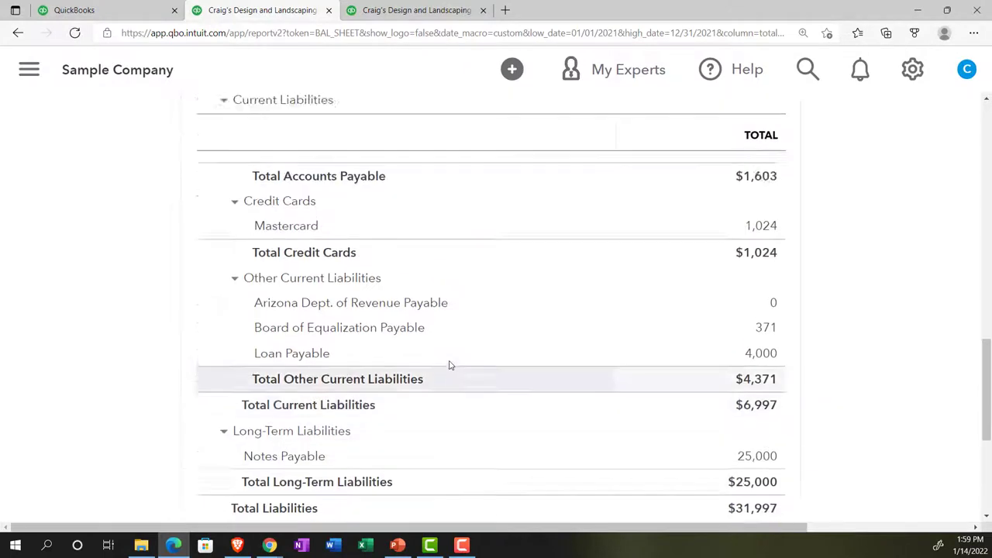
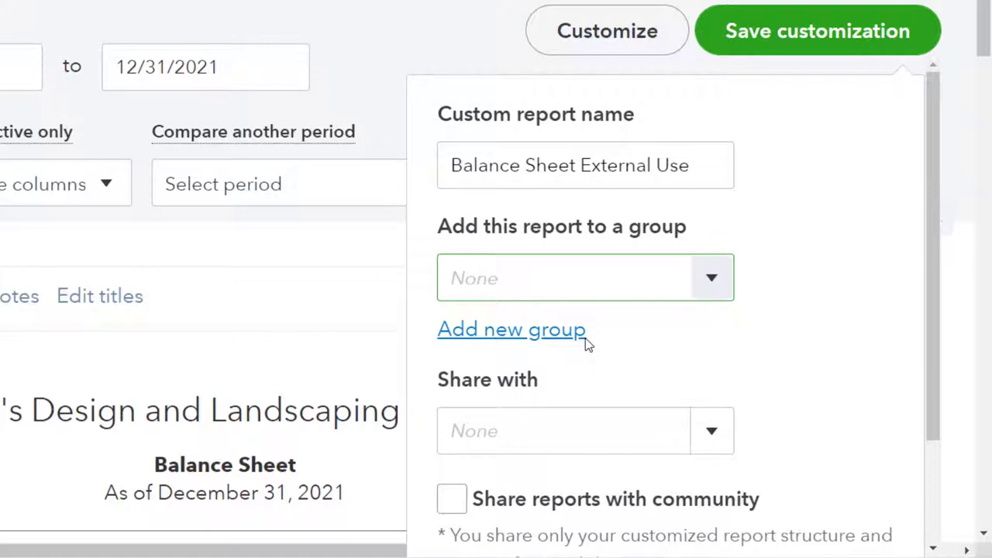
scroll(584, 346, "down", 1)
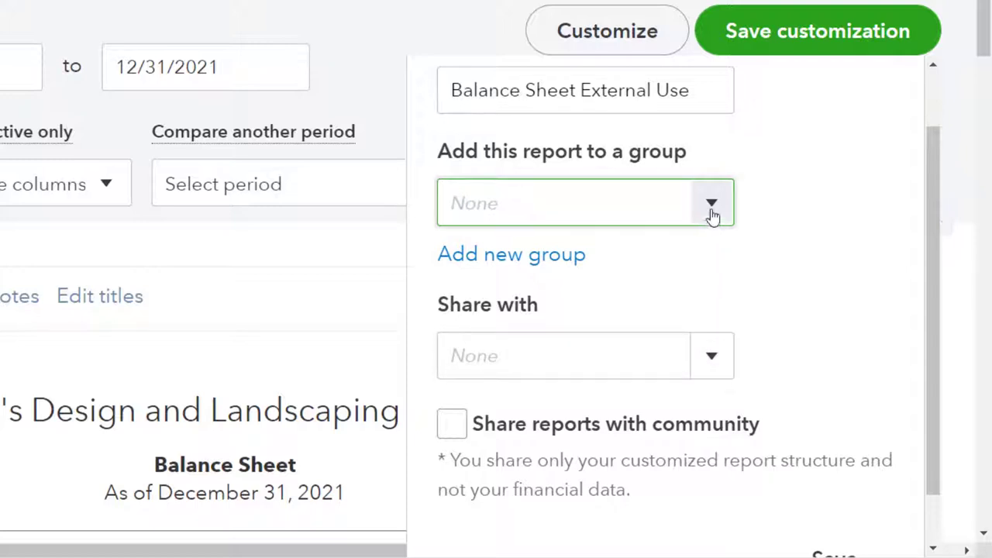
left_click(523, 255)
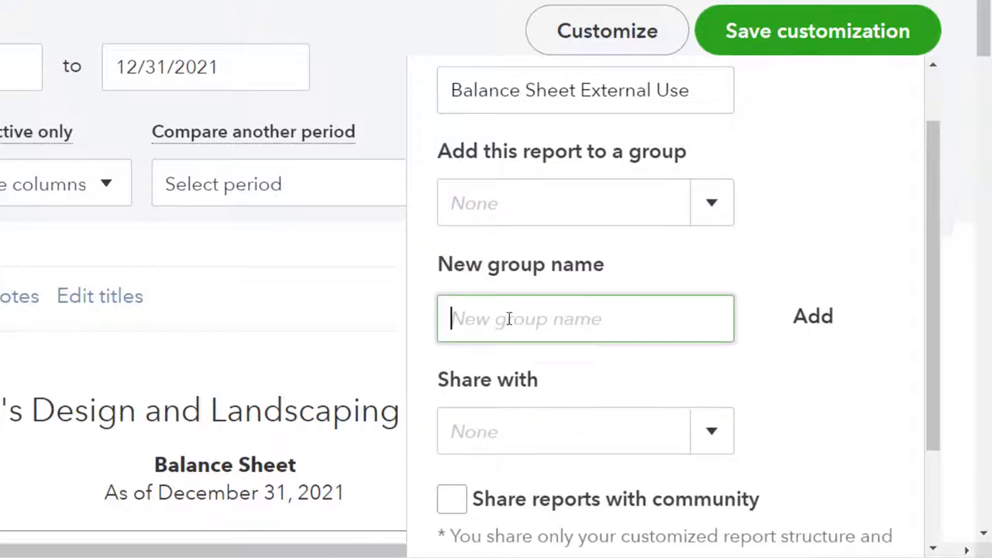
type("Robertr")
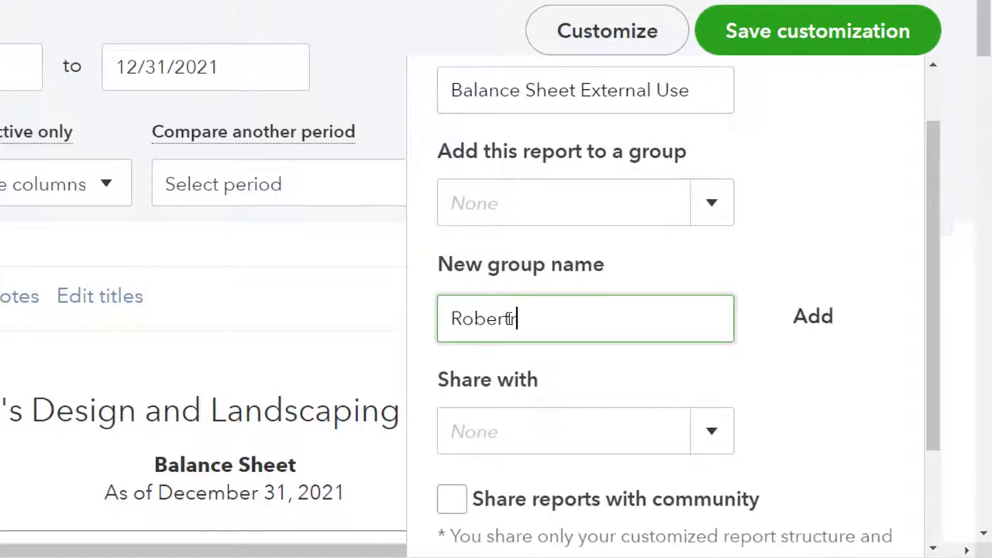
key("Tab")
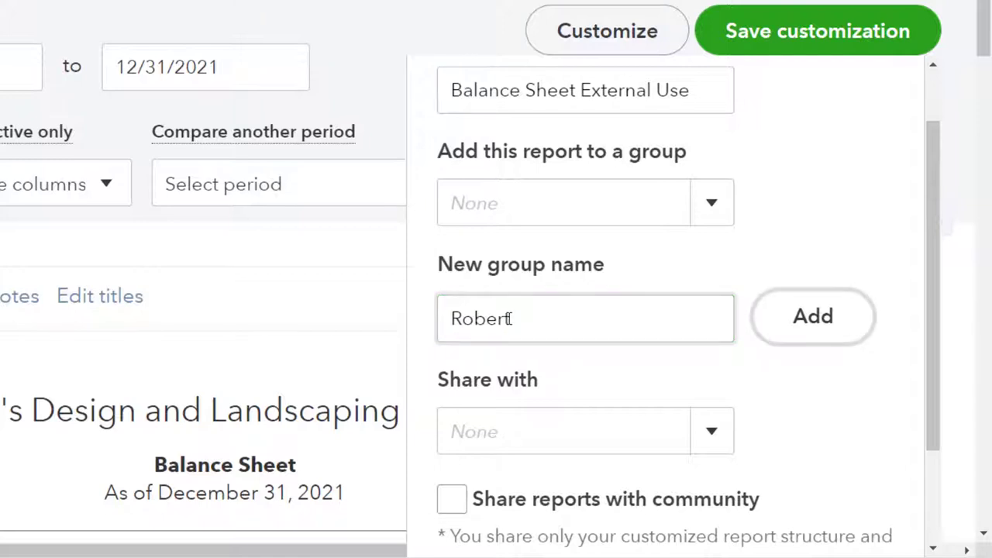
left_click(791, 340)
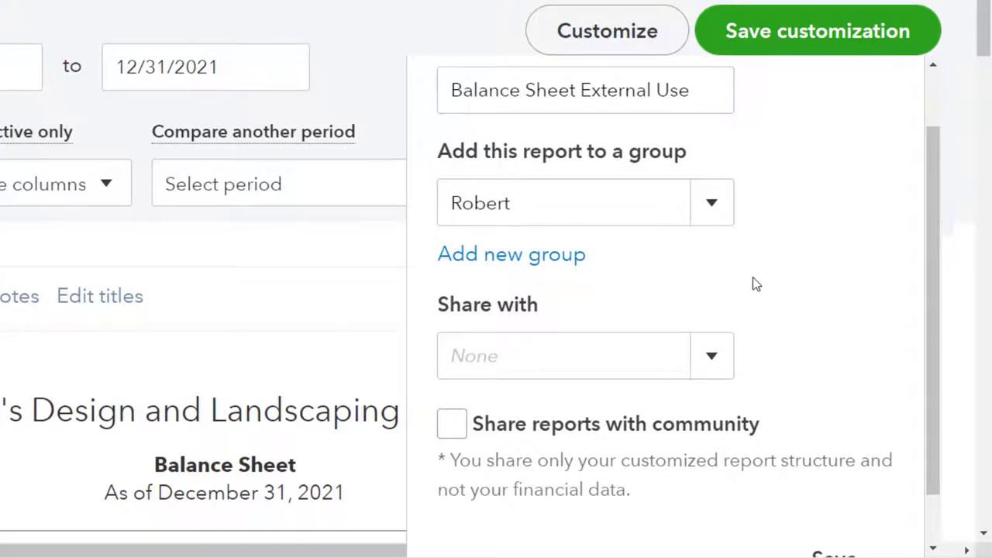
- Keep the new group assigned and save the customized Balance Sheet without sharing it
left_click(716, 207)
left_click(560, 267)
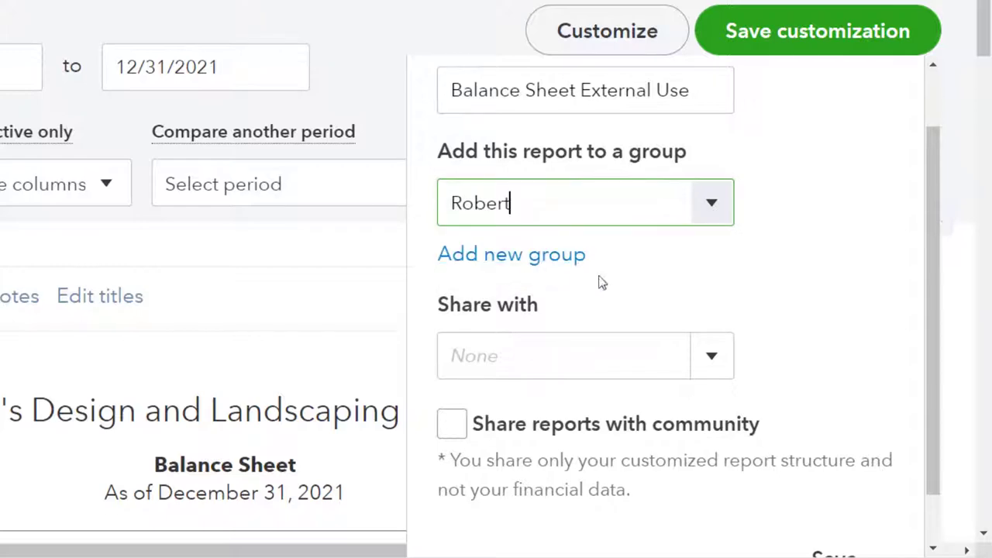
scroll(693, 265, "down", 1)
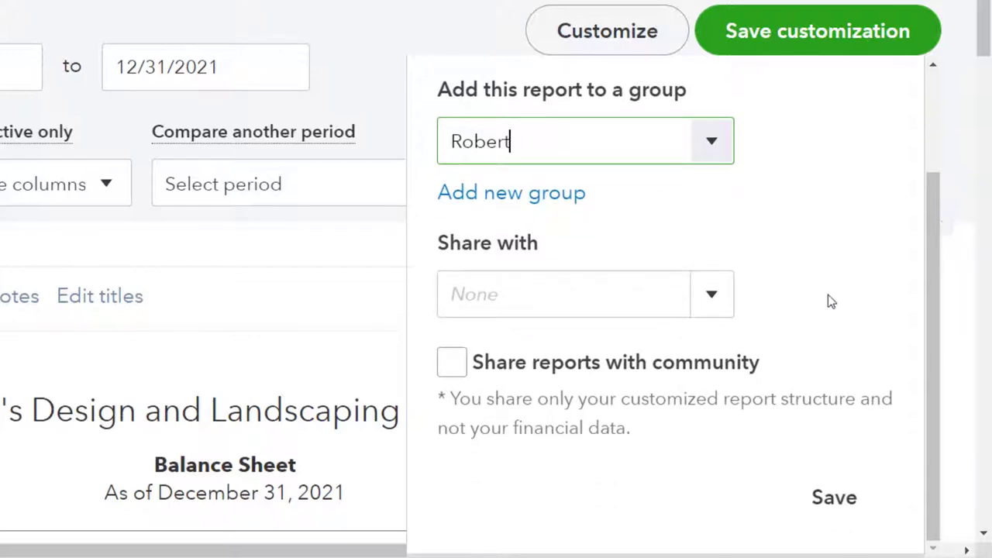
left_click(845, 501)
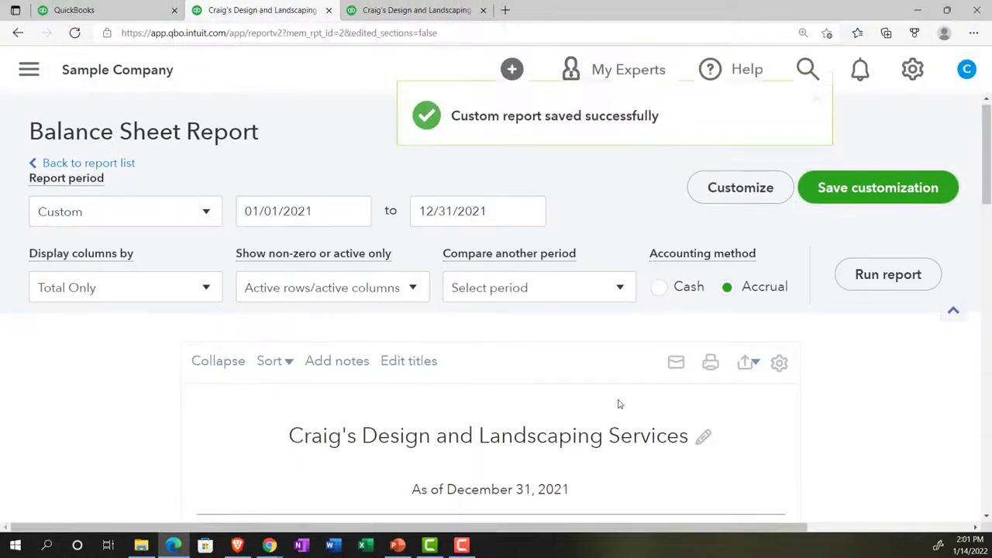
scroll(561, 405, "down", 3)
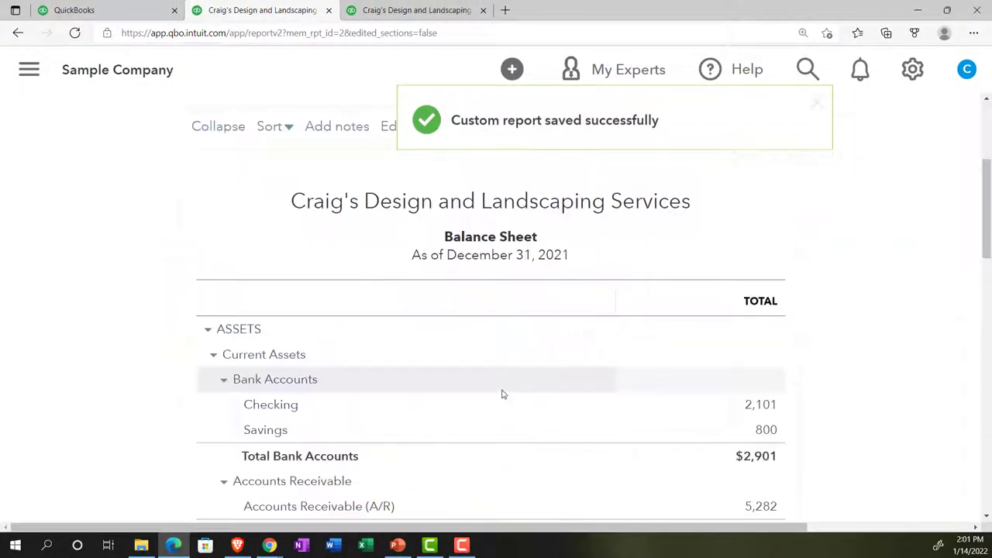
- Open the custom reports list in the first QuickBooks tab and hide the navigation sidebar
left_click(124, 11)
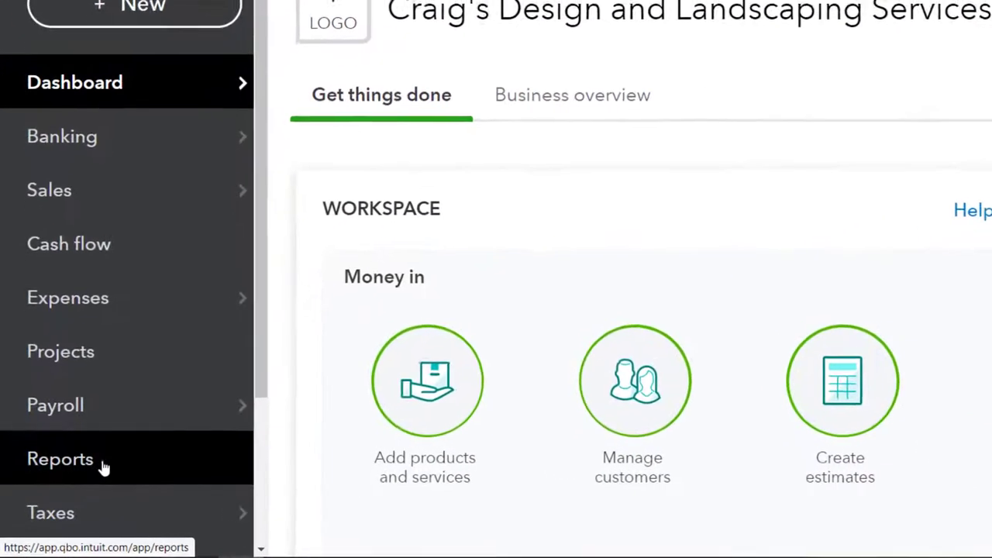
left_click(104, 468)
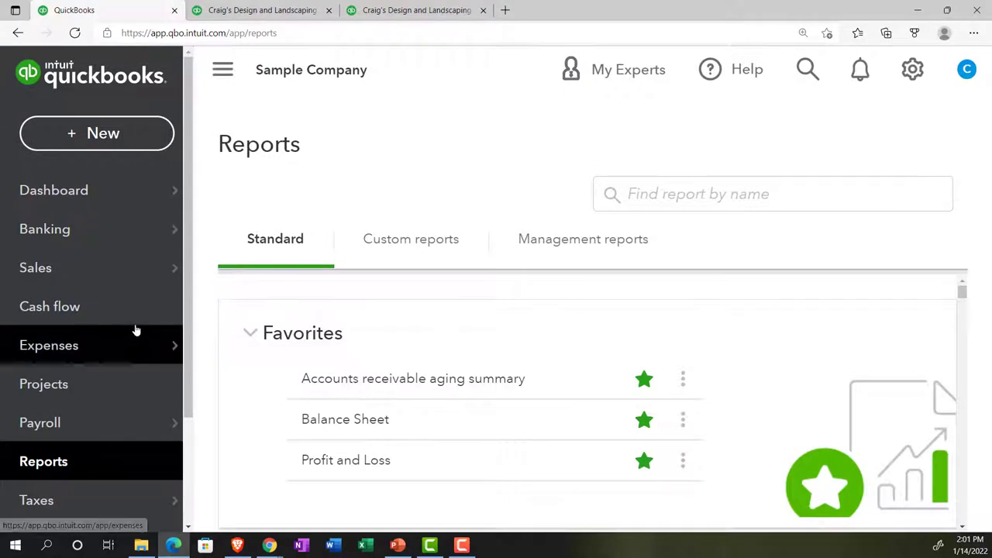
mouse_move(135, 331)
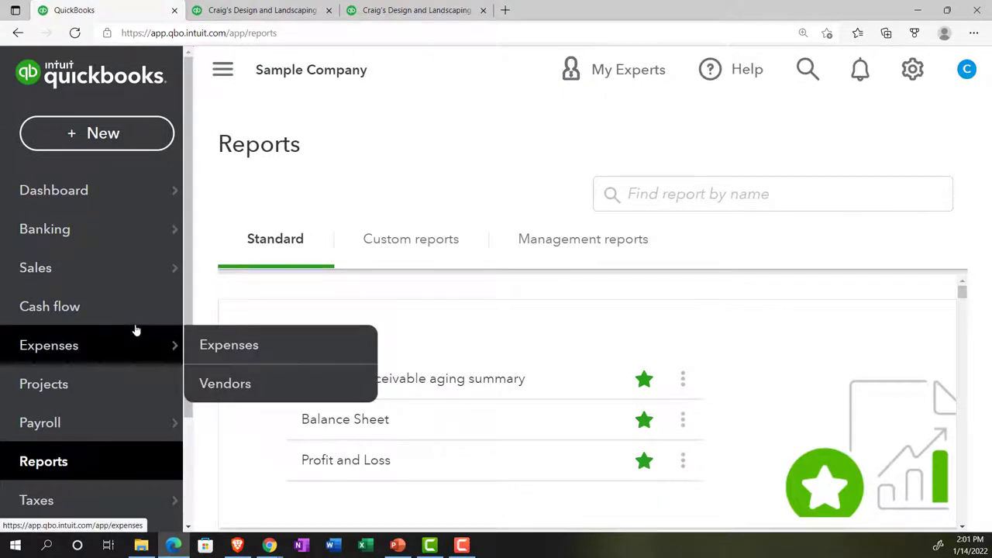
left_click(381, 247)
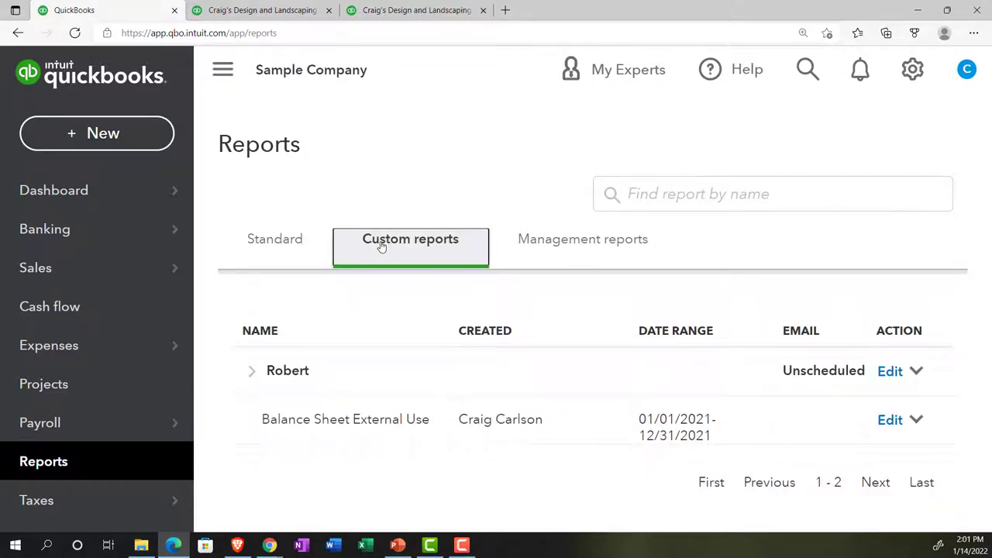
left_click(223, 69)
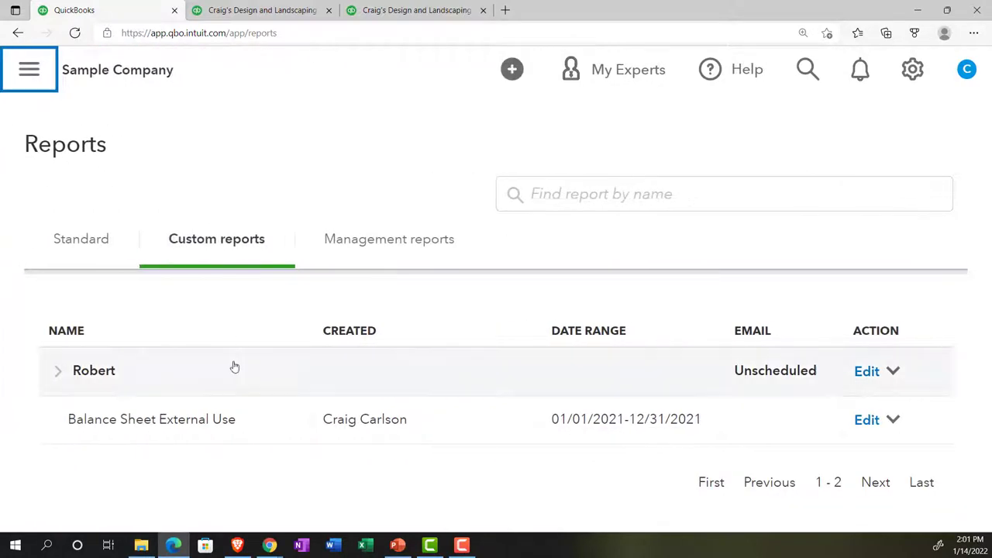
- Check the new group's row in the custom reports list, and return to the customized Balance Sheet in the second tab
left_click(59, 372)
left_click(59, 372)
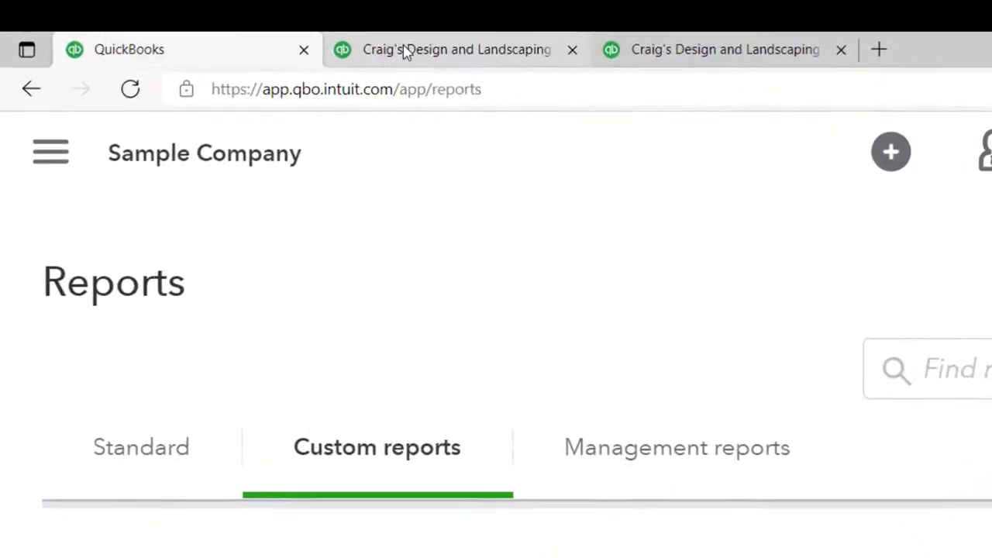
left_click(403, 51)
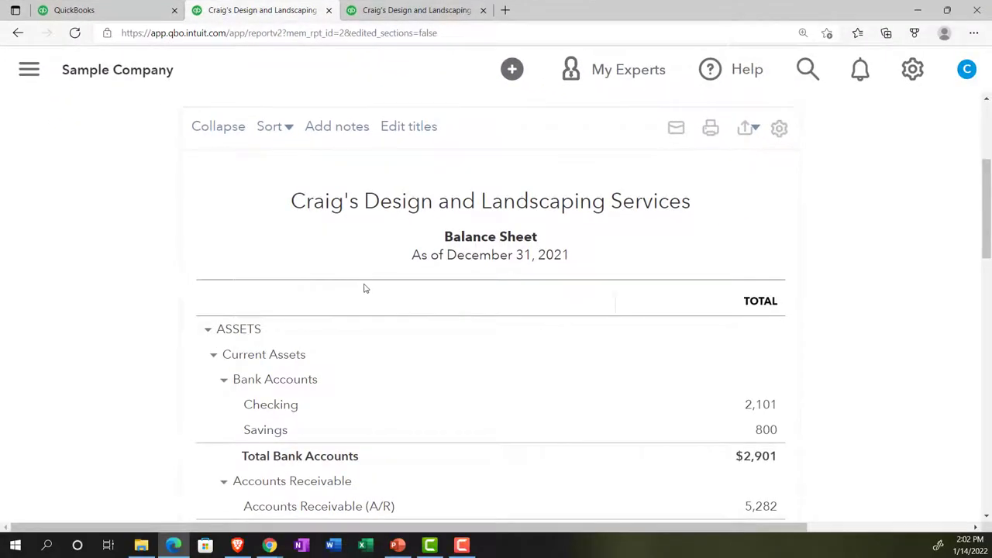
scroll(373, 297, "up", 3)
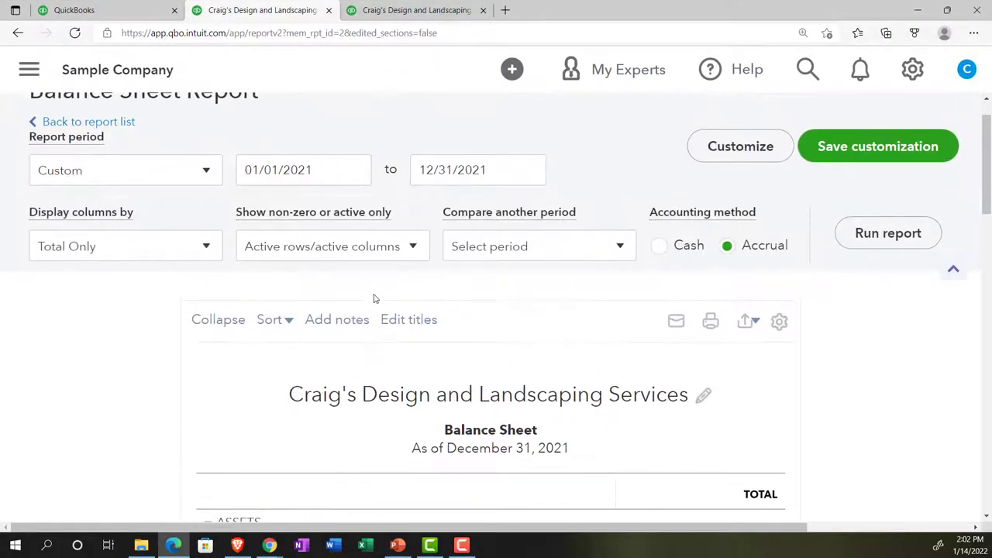
scroll(373, 298, "down", 3)
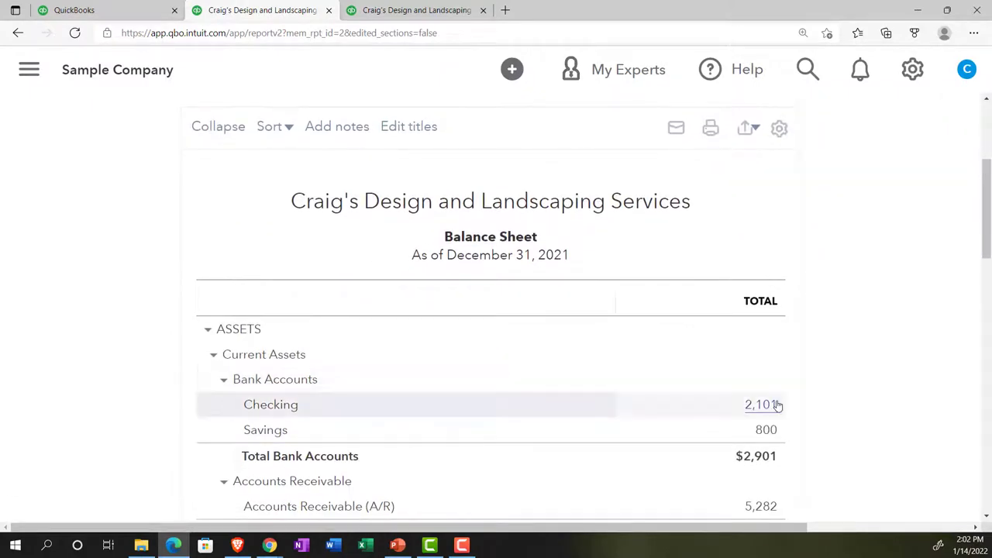
- Turn off the Without cents number format in the customized Balance Sheet and rerun the report
scroll(778, 406, "up", 3)
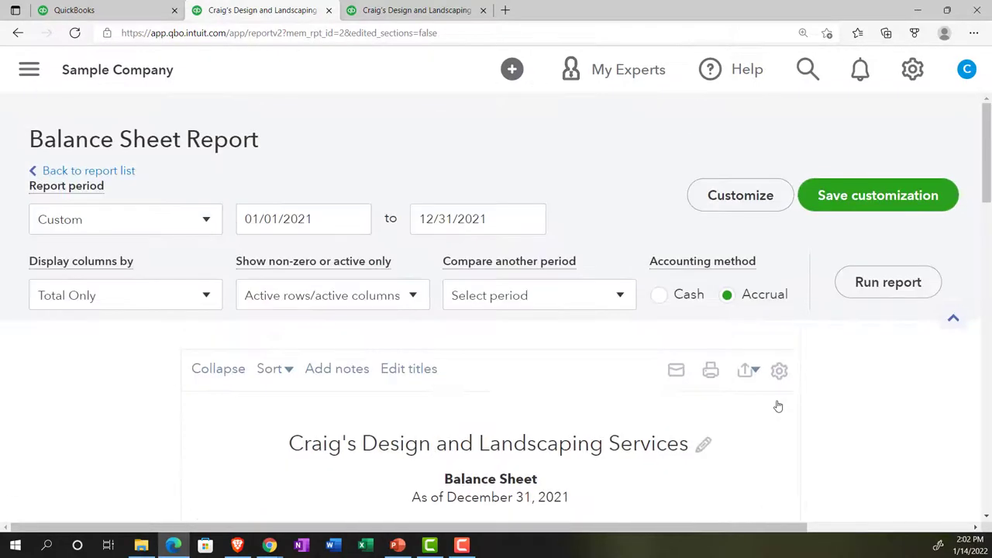
left_click(738, 197)
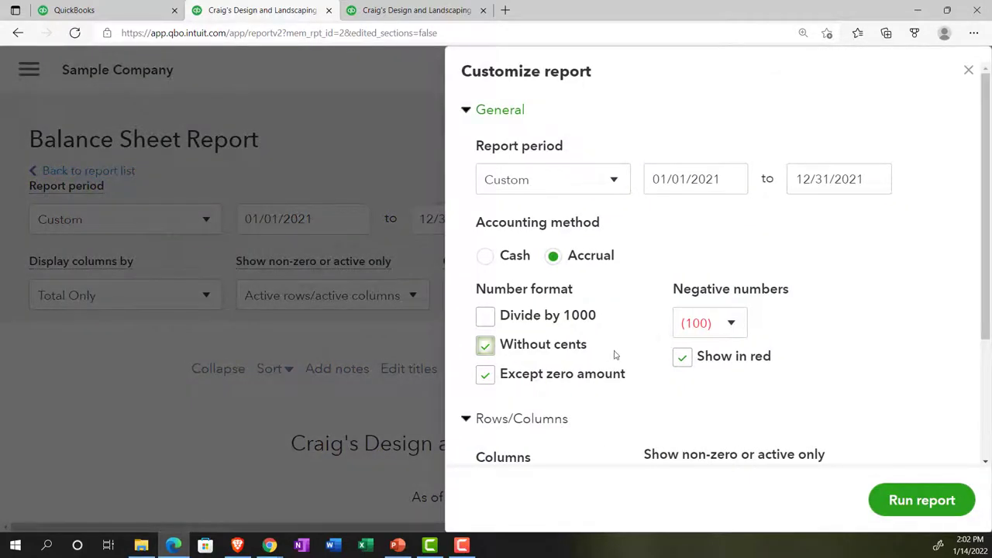
left_click(487, 349)
scroll(488, 349, "down", 3)
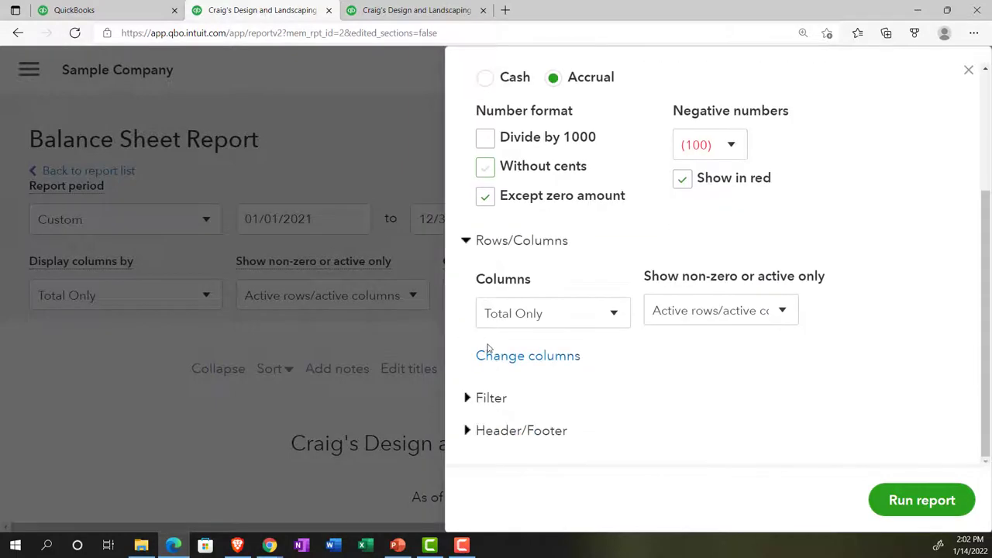
left_click(903, 500)
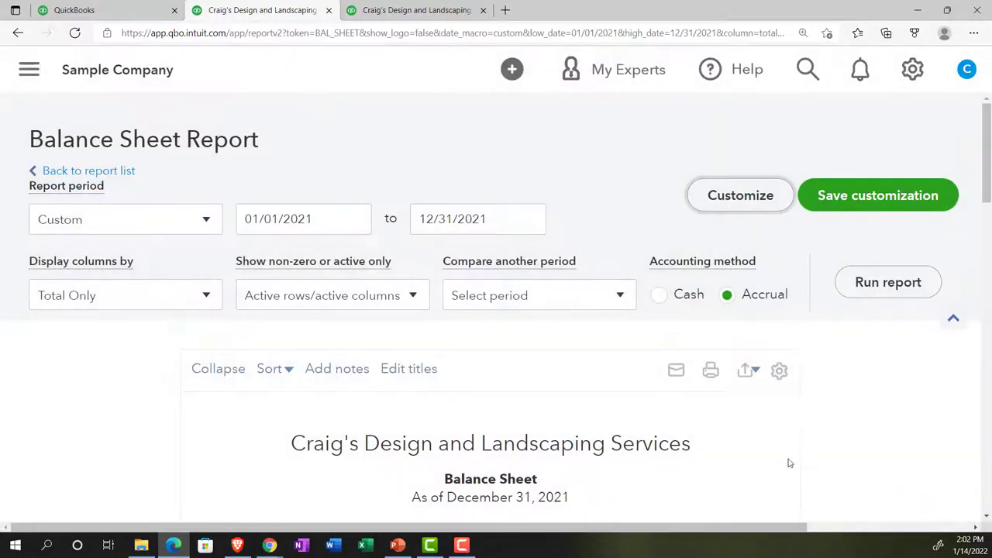
scroll(655, 423, "down", 3)
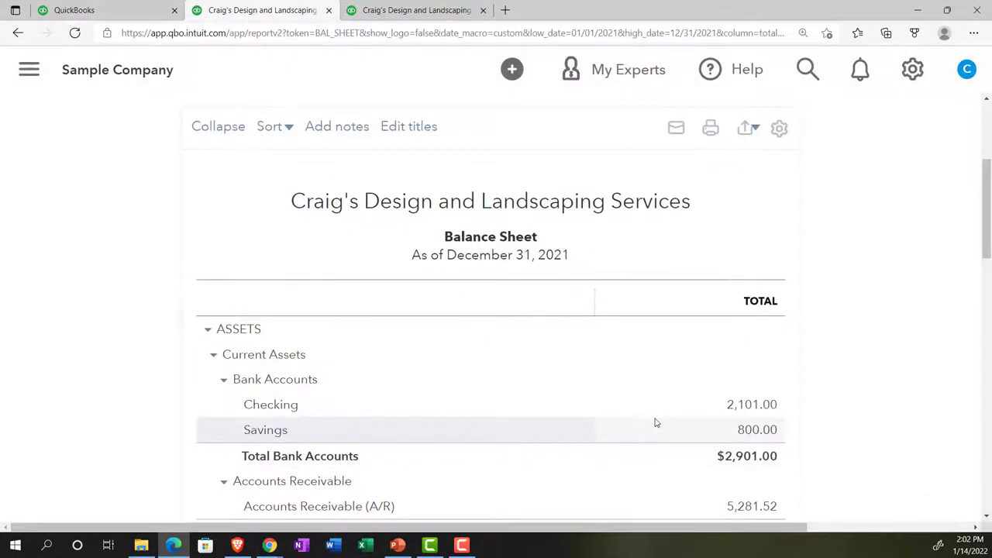
- Start saving the customization and change the custom report name to Balance Sheet Internal Use
scroll(655, 423, "up", 3)
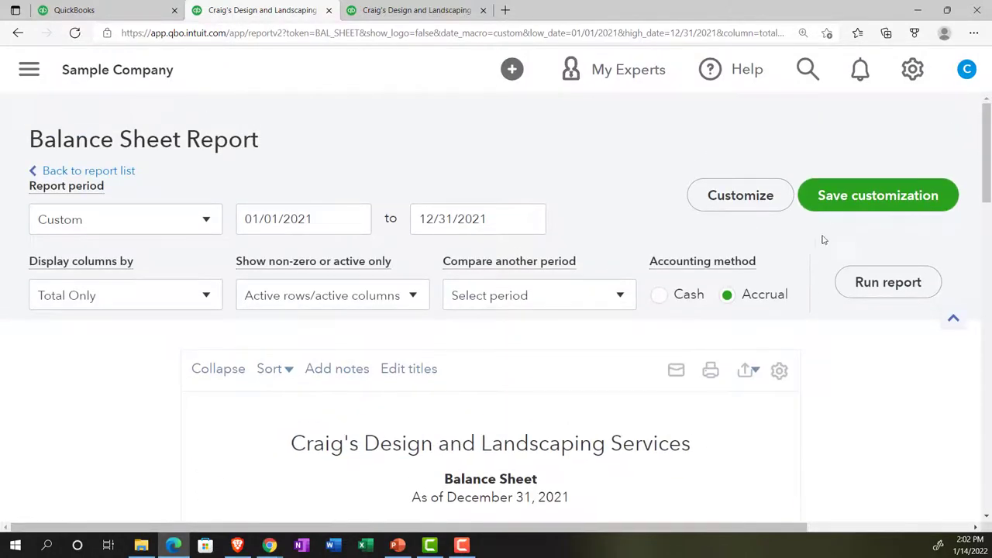
left_click(837, 197)
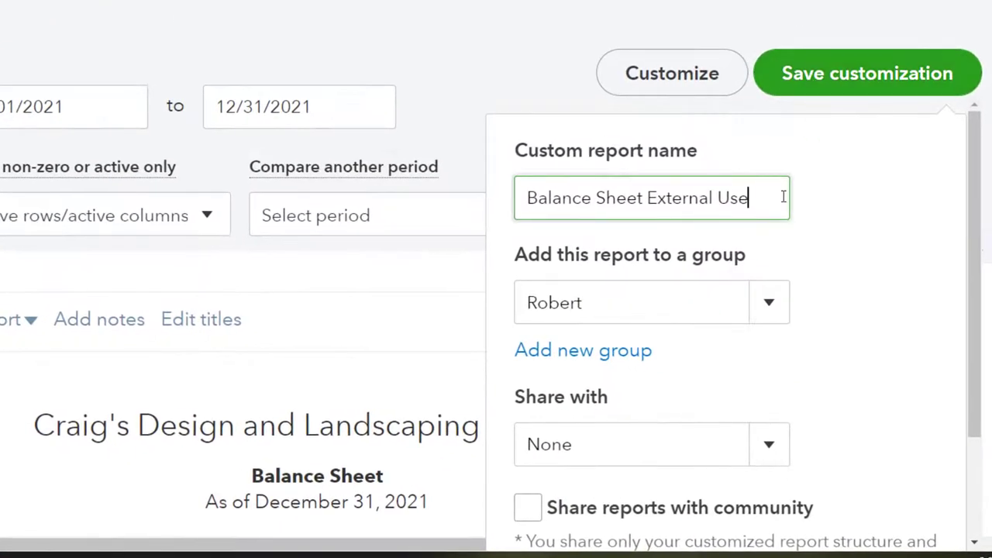
key("Left")
key("Left")
key("Left")
key("Left")
key("Left")
key("Delete")
key("BackSpace")
key("BackSpace")
key("BackSpace")
key("BackSpace")
key("BackSpace")
key("BackSpace")
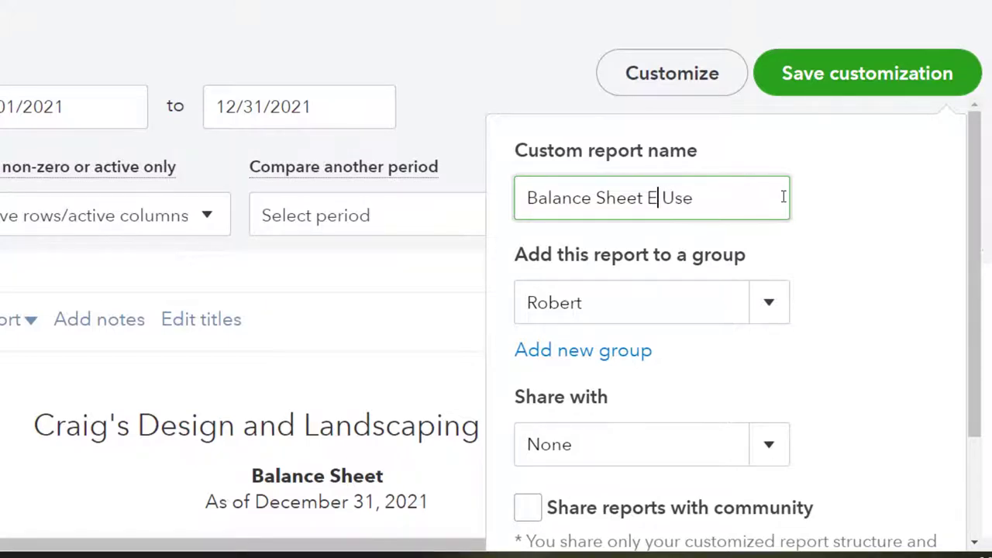
key("BackSpace")
type("Interna")
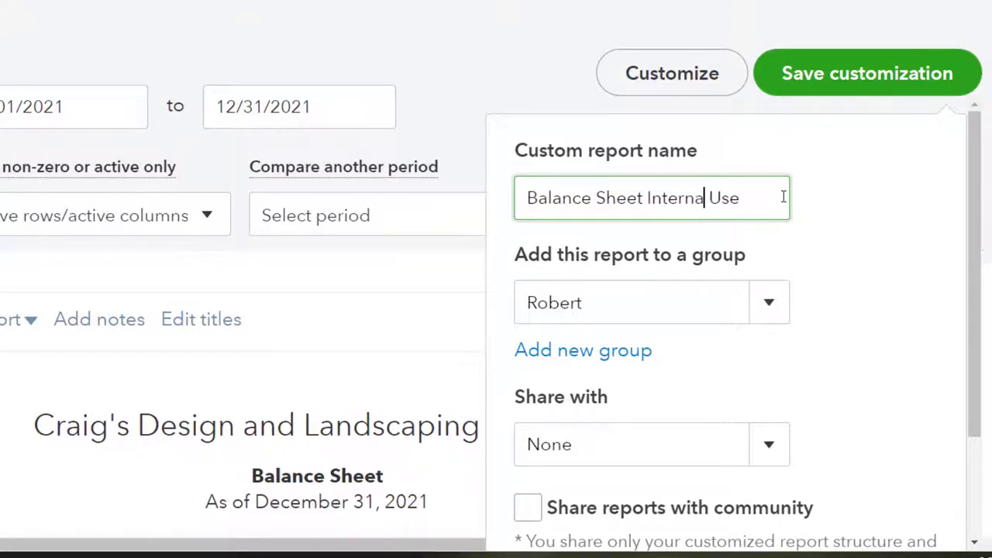
type("l")
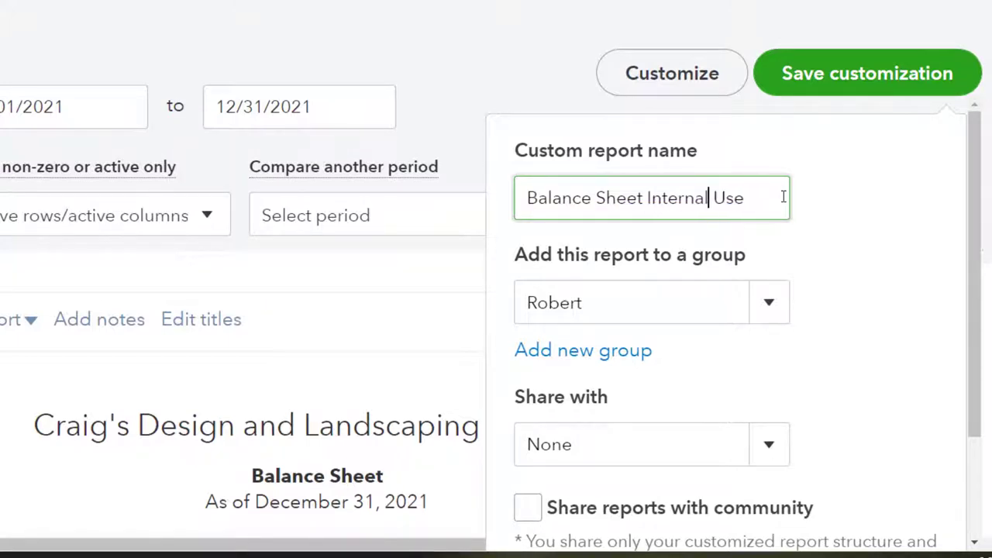
- Add a new group named Internal Use for the custom report and save the customization without sharing it
left_click(778, 310)
left_click(778, 310)
left_click(640, 353)
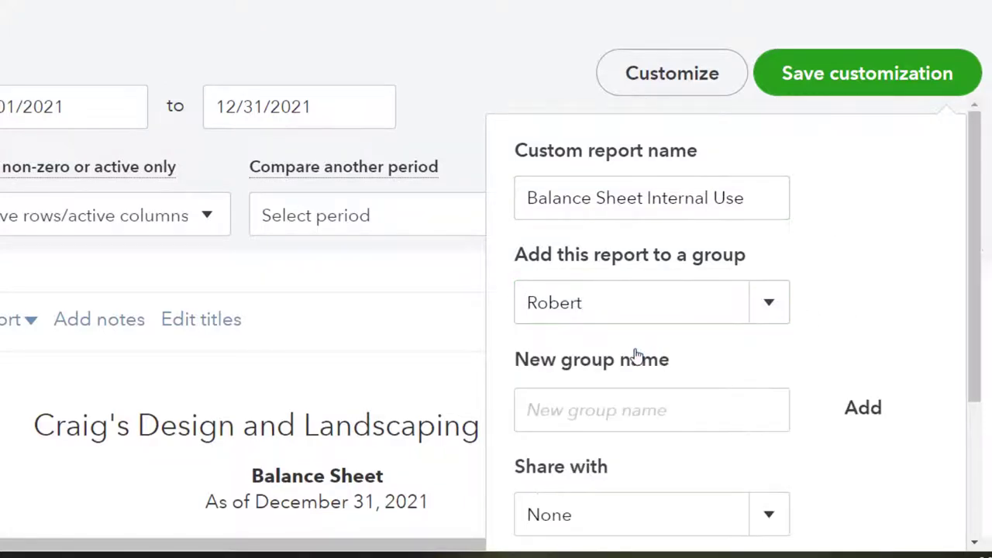
left_click(596, 419)
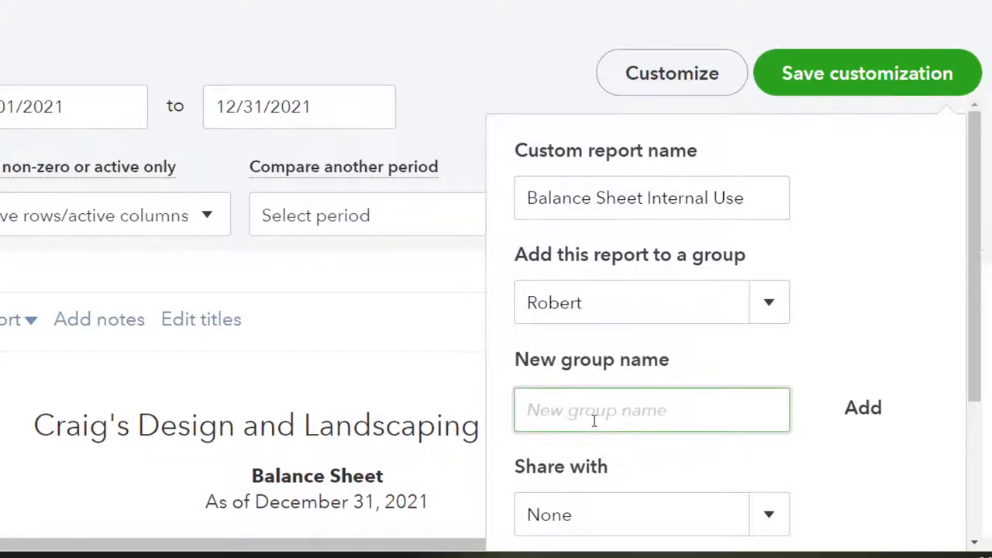
type("INter")
key("BackSpace")
key("BackSpace")
key("BackSpace")
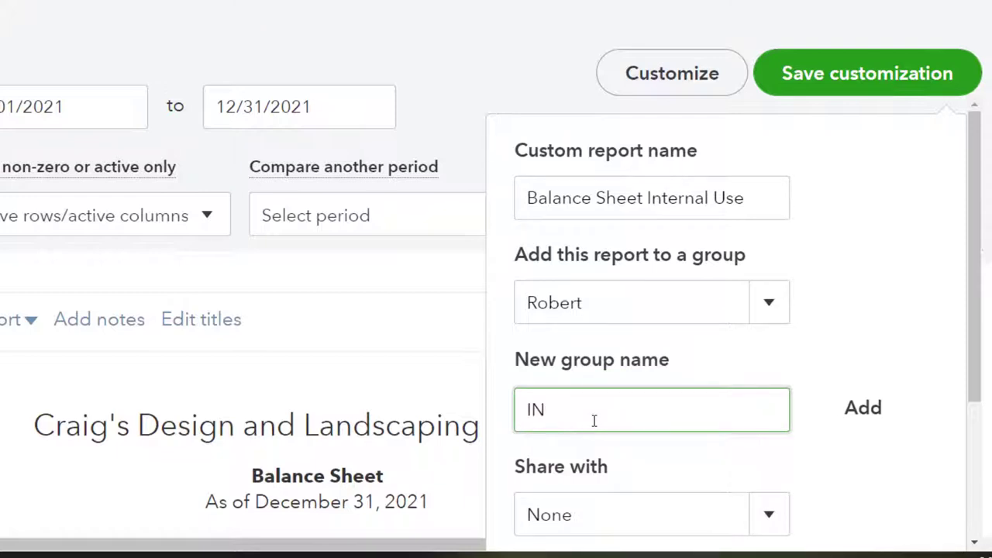
key("BackSpace")
type("nternal Use")
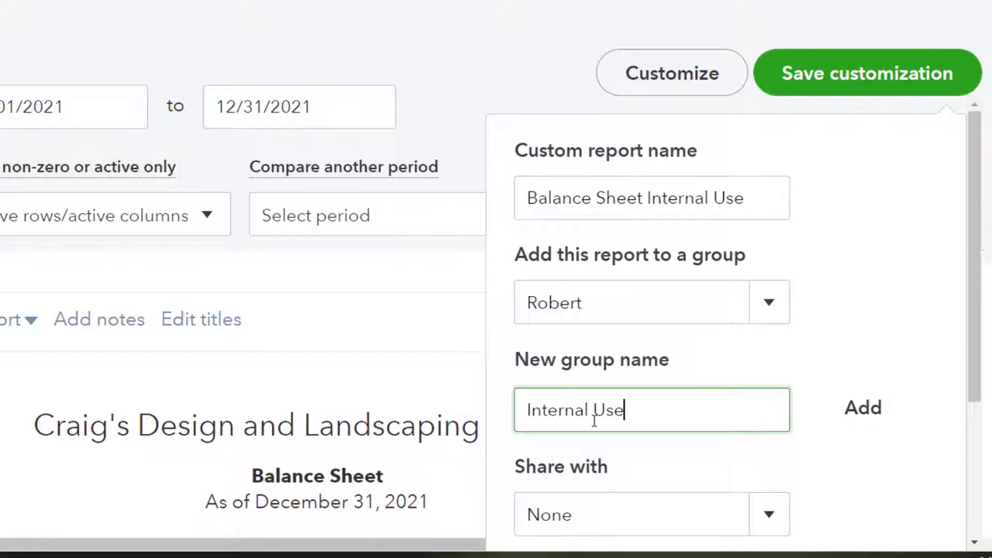
left_click(860, 411)
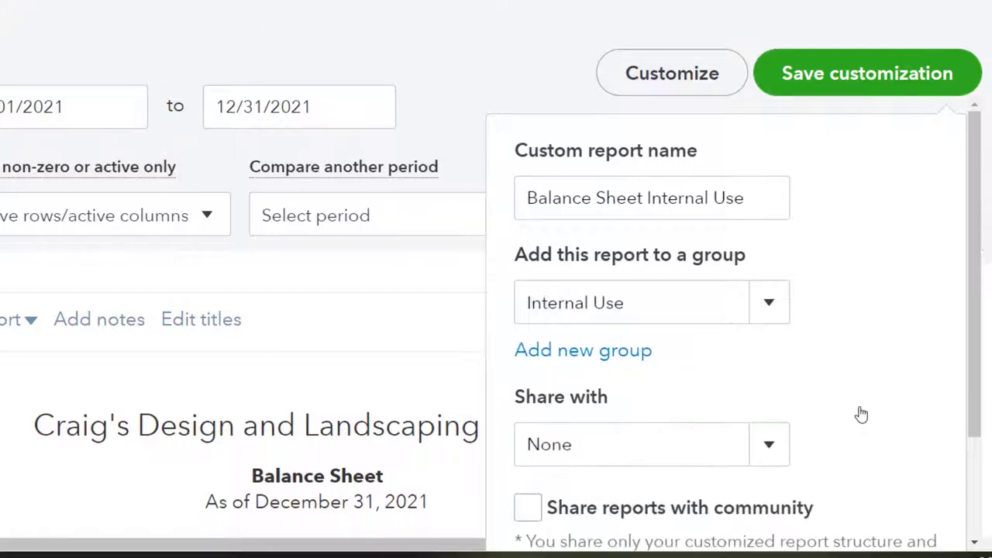
scroll(861, 414, "down", 2)
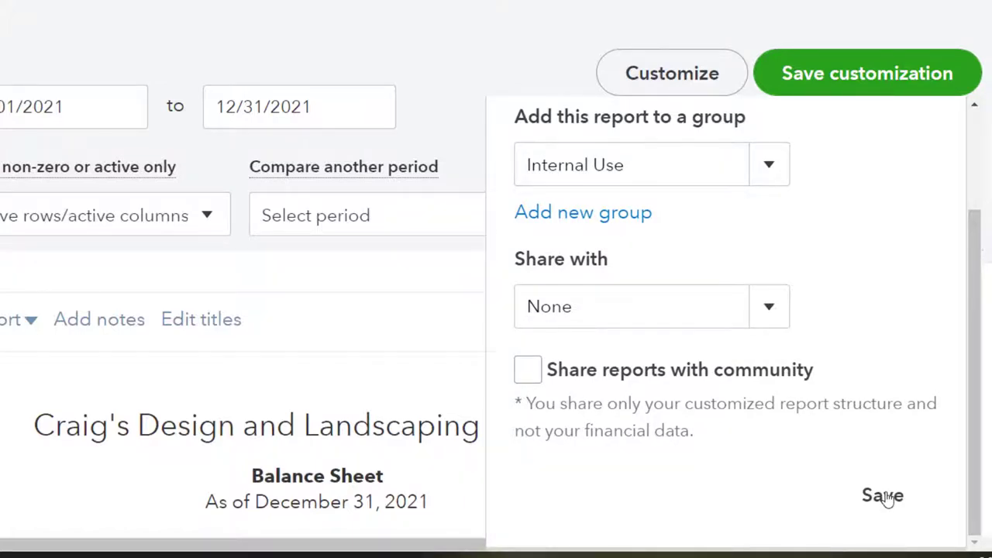
left_click(883, 495)
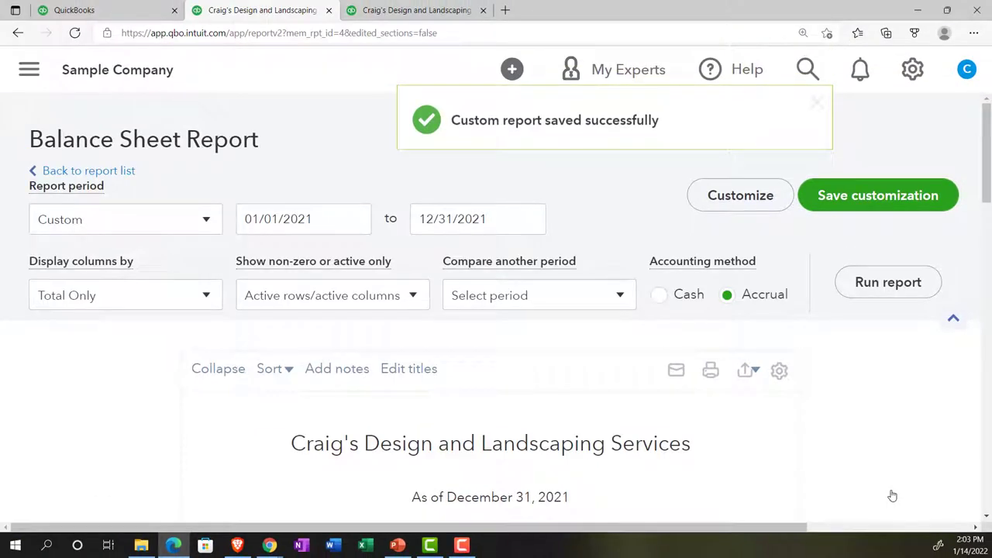
- Reload the custom reports list in the first QuickBooks tab and review the reports under each group
left_click(112, 10)
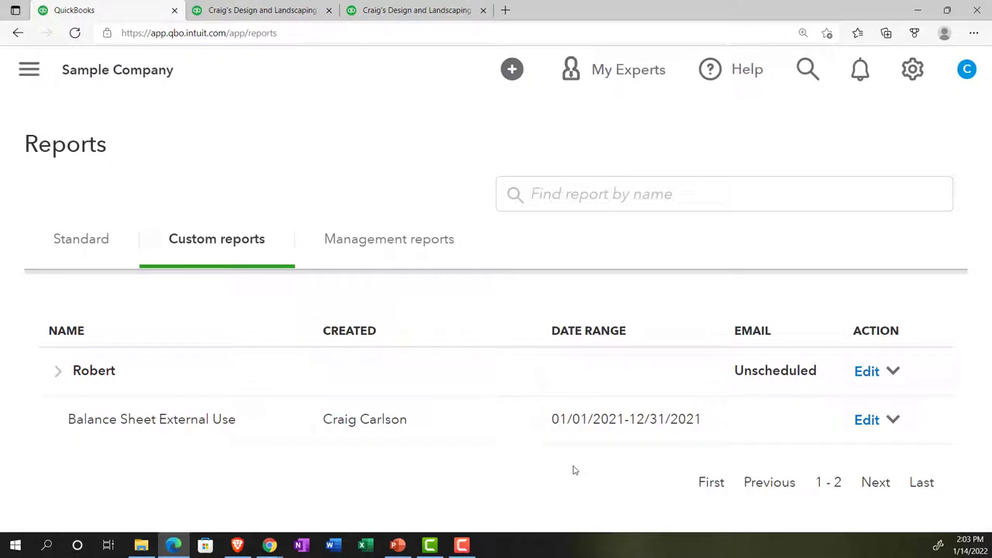
left_click(75, 34)
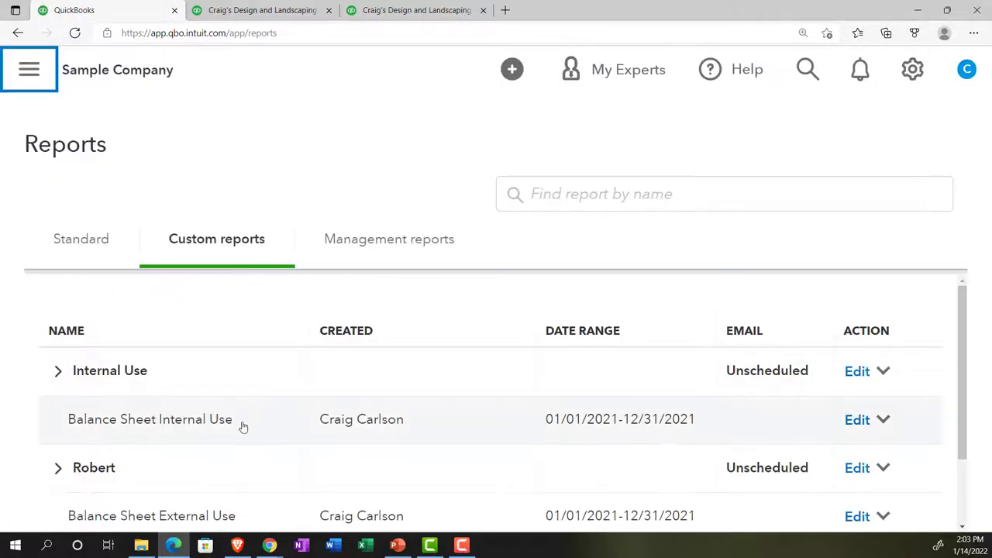
scroll(240, 427, "down", 1)
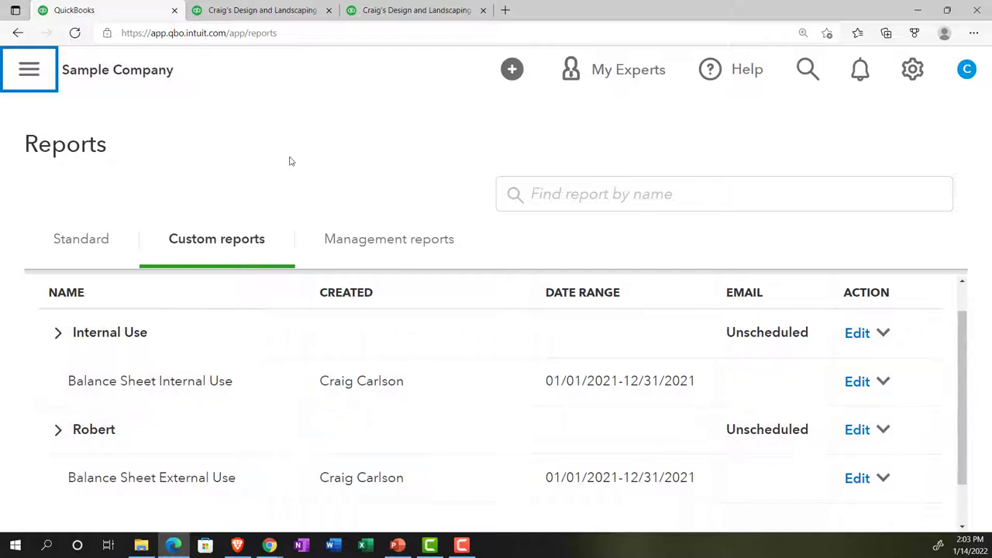
- Return to the Balance Sheet in the second tab, turn on the Without cents number format and rerun the report
left_click(264, 10)
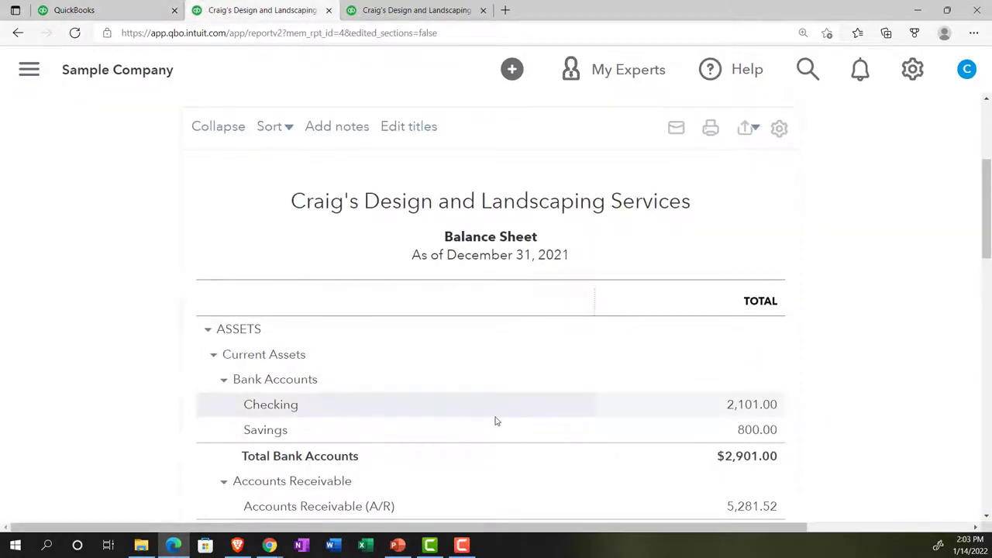
scroll(497, 421, "up", 3)
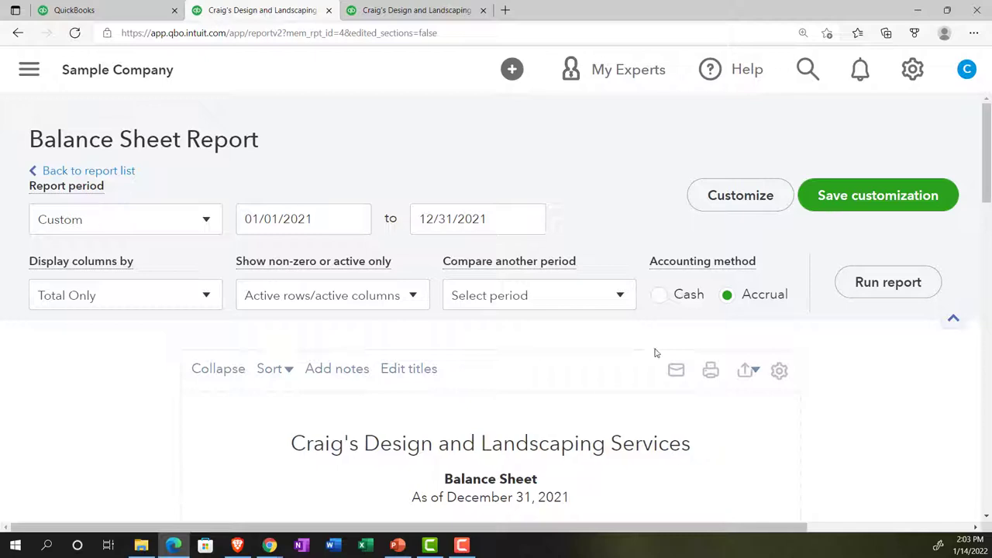
left_click(738, 208)
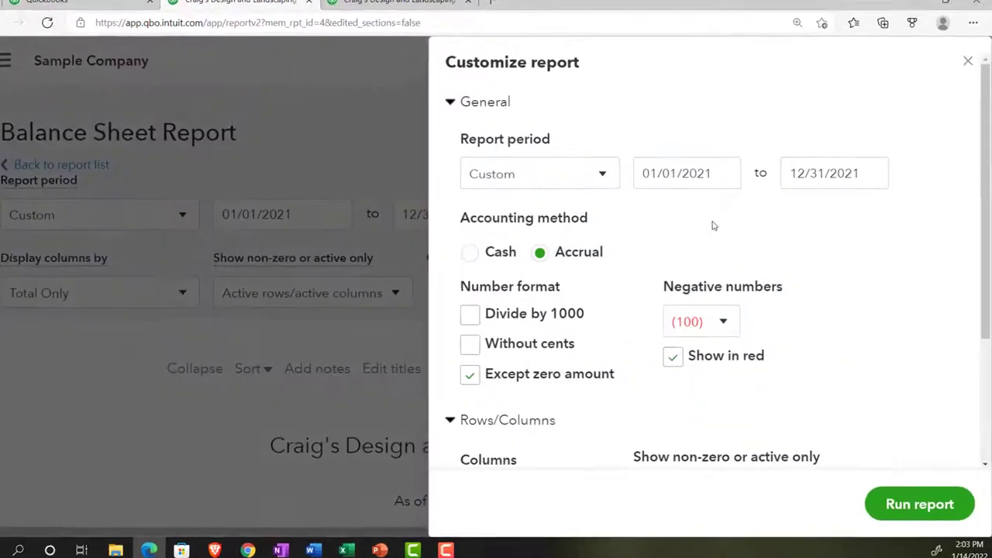
left_click(470, 343)
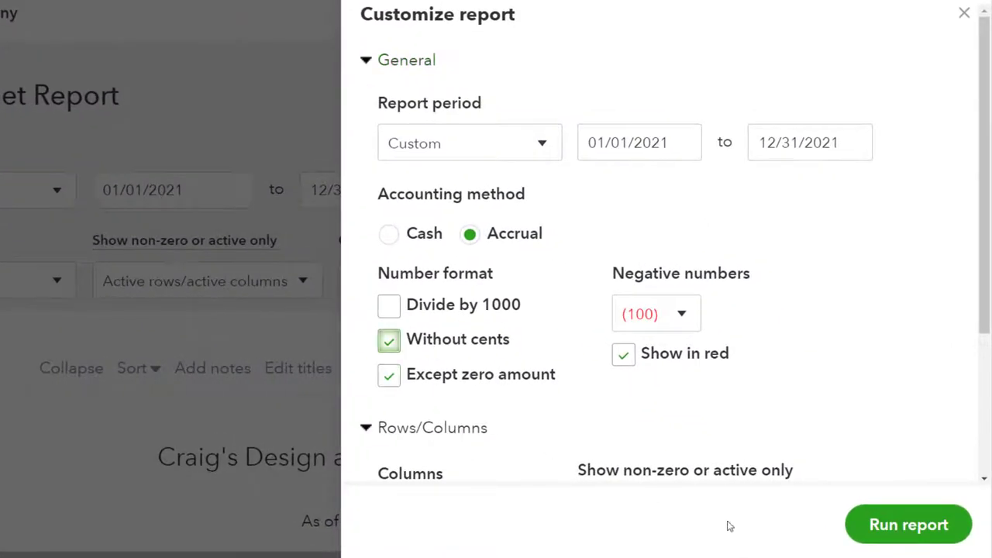
left_click(888, 525)
scroll(845, 488, "down", 3)
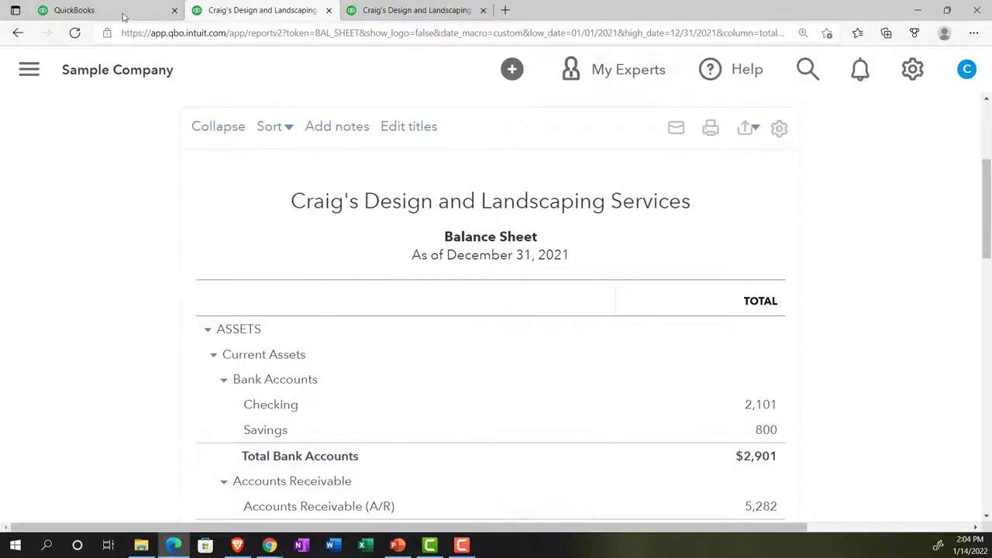
- Look at the management reports list in the first QuickBooks tab and return to the custom reports list
left_click(94, 10)
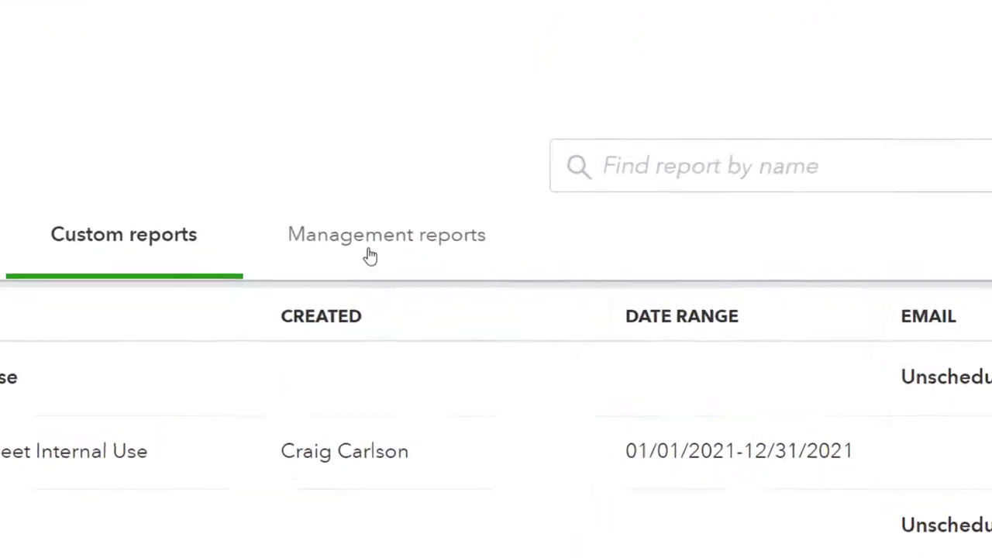
left_click(370, 257)
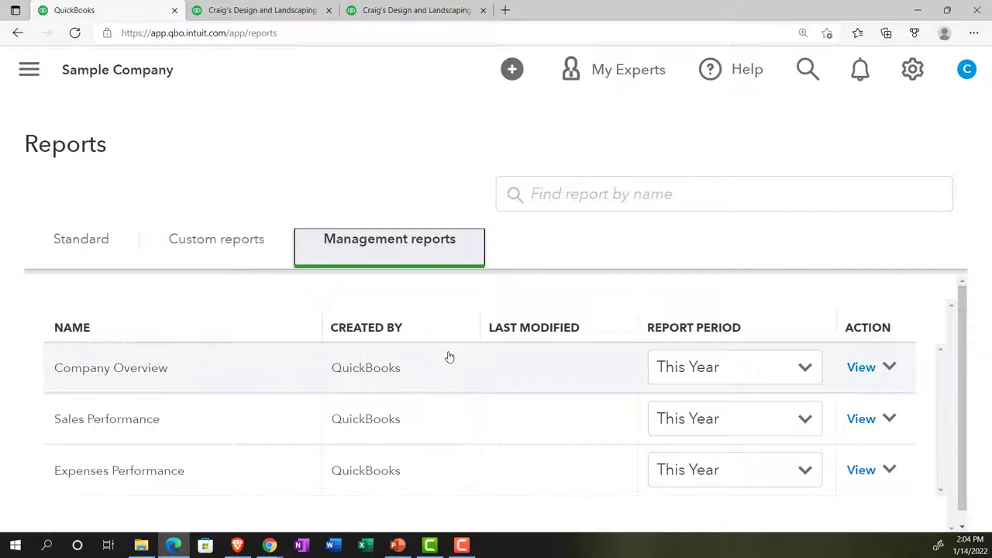
left_click(245, 248)
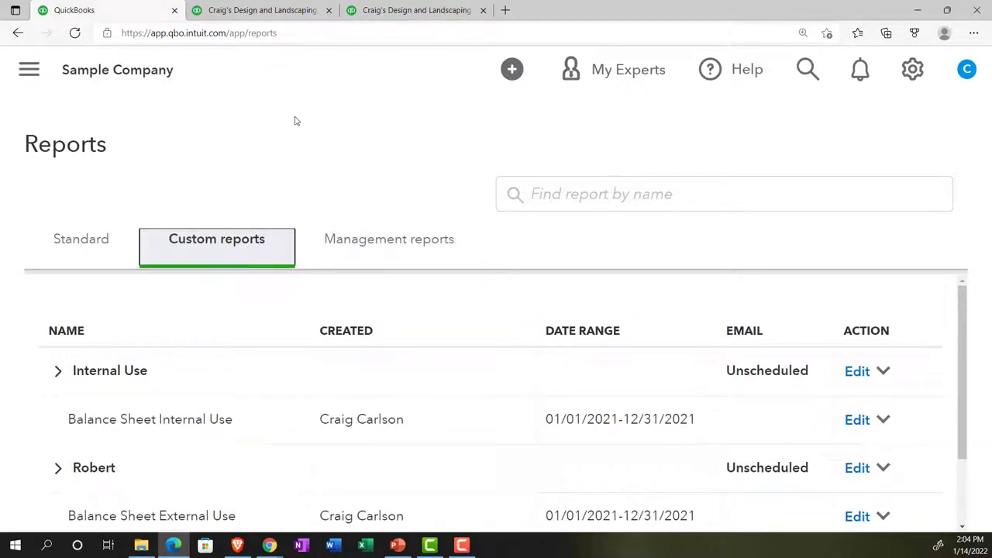
- Start saving the Balance Sheet customization from the second tab and set its custom report name to Balance Sheet External Use
left_click(284, 12)
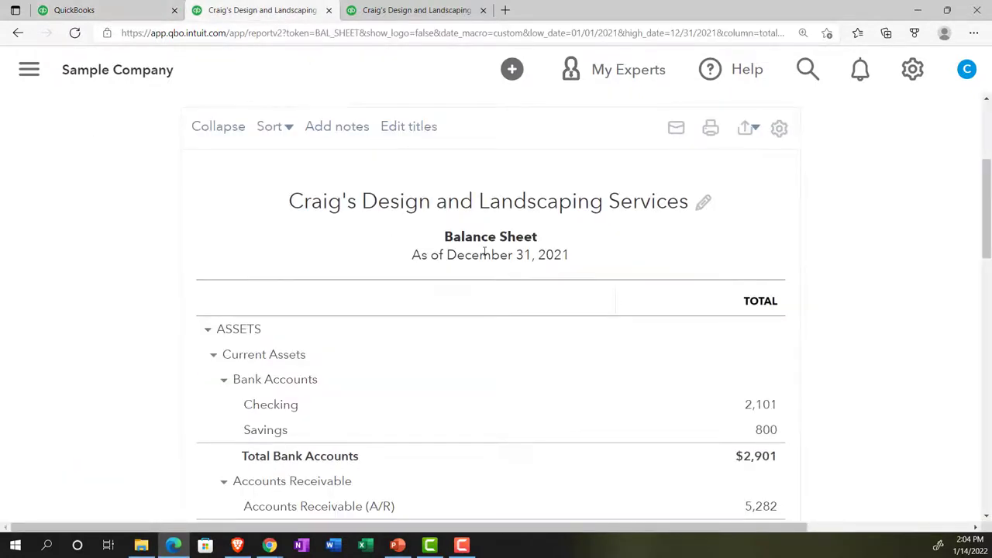
scroll(485, 252, "up", 3)
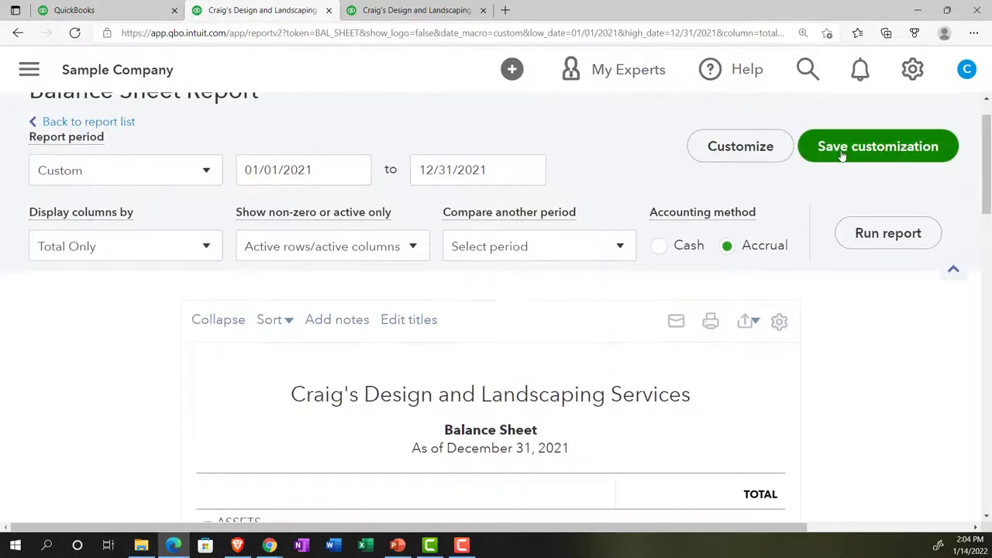
left_click(843, 155)
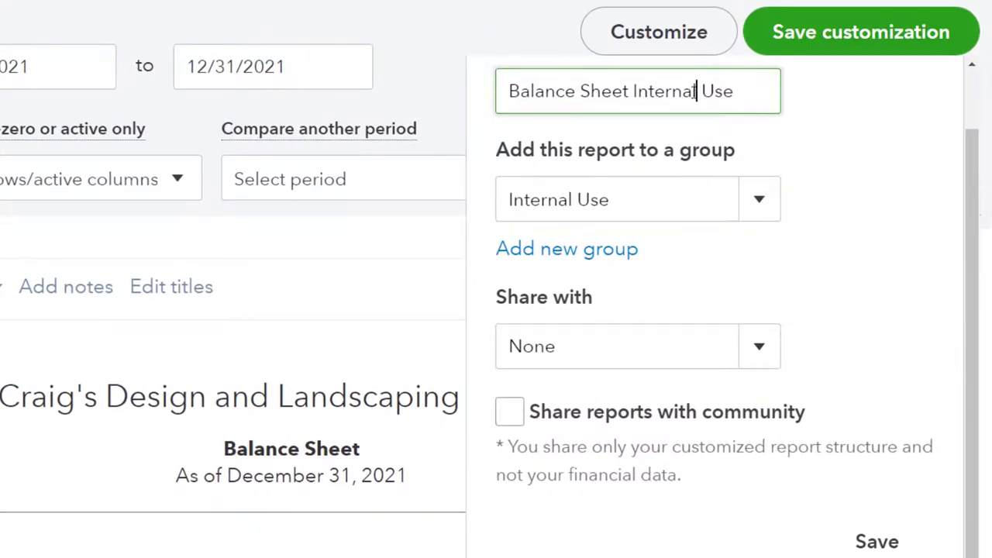
key("BackSpace")
key("BackSpace")
key("BackSpace")
key("BackSpace")
key("BackSpace")
key("BackSpace")
key("BackSpace")
key("BackSpace")
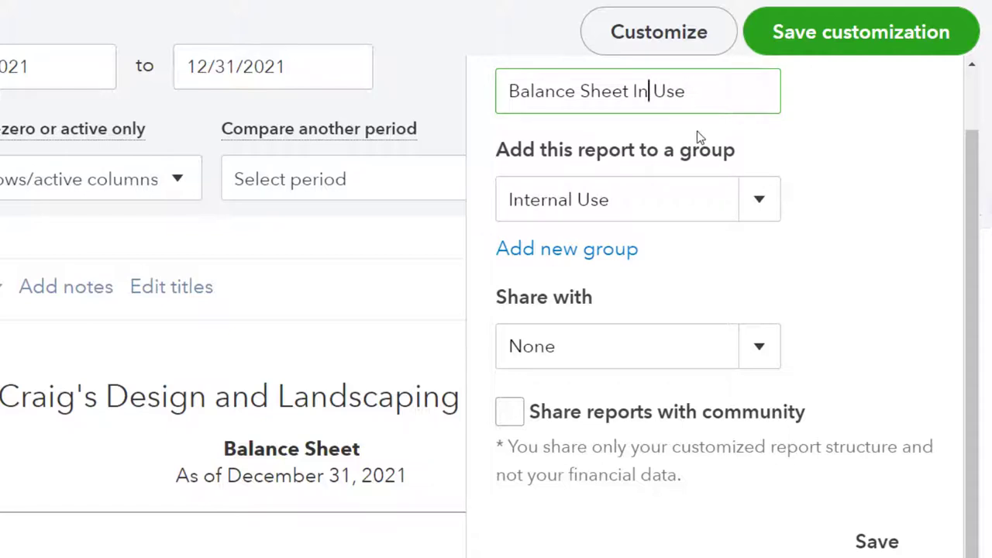
type("External U")
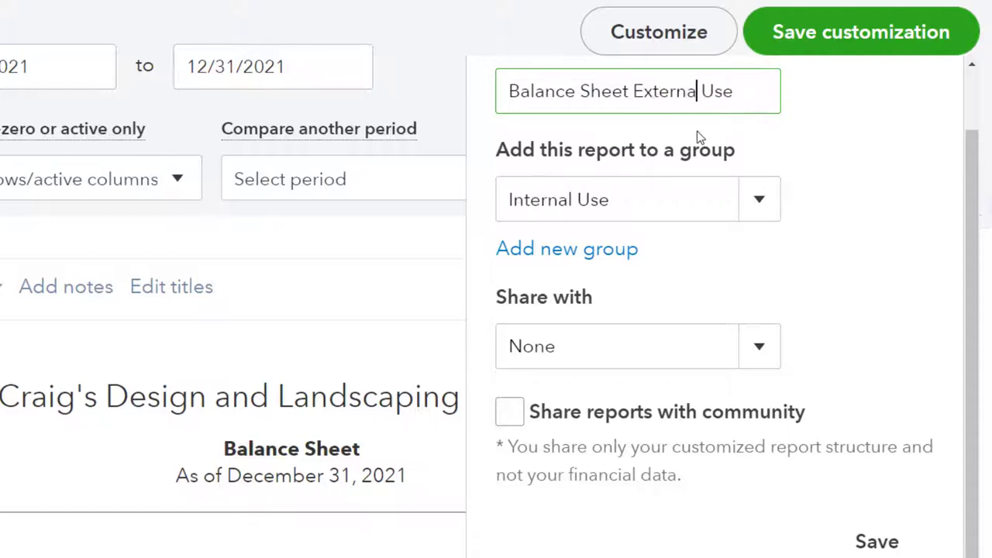
key("BackSpace")
key("BackSpace")
- Create a new report group named Month End Reports for the Balance Sheet customization
left_click(580, 258)
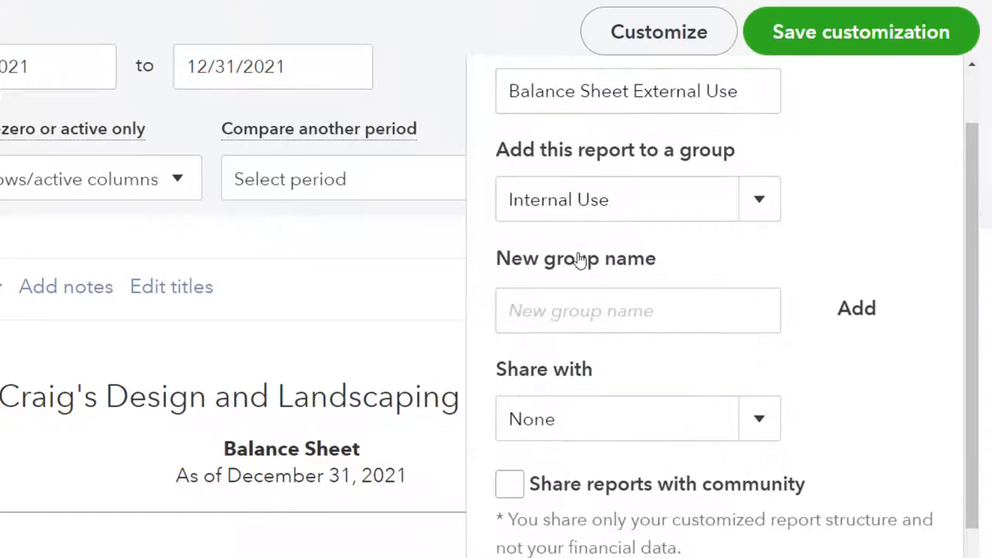
left_click(577, 319)
type("M")
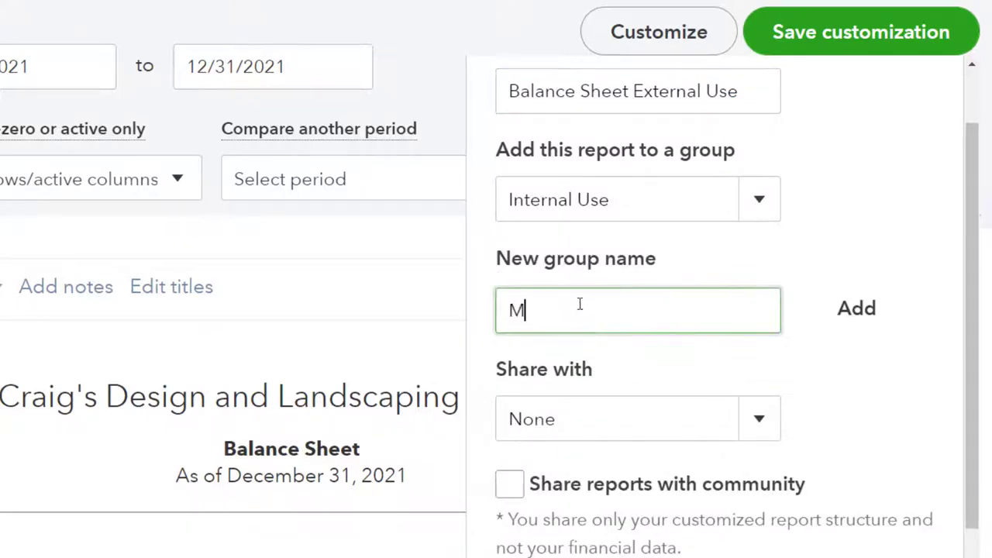
type("onth End ")
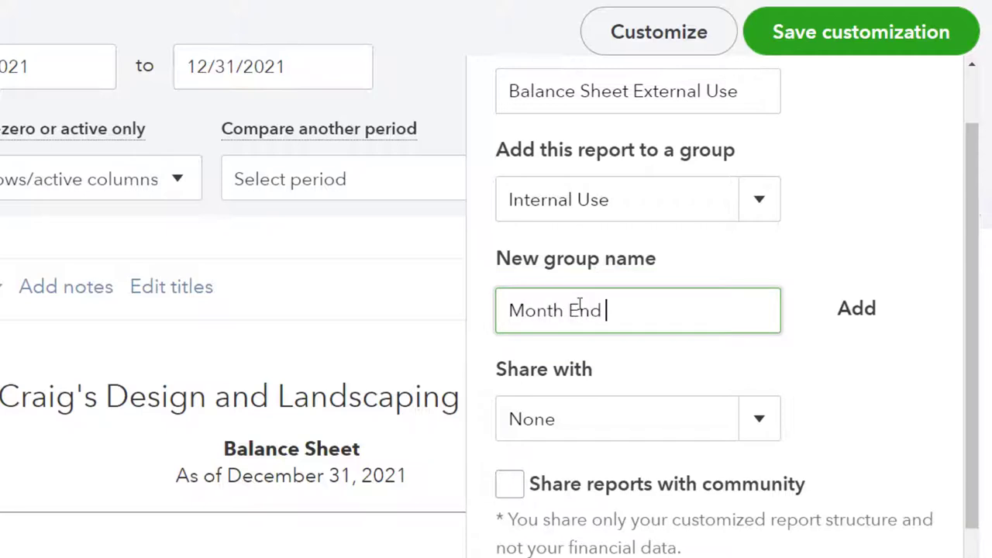
type("Reports")
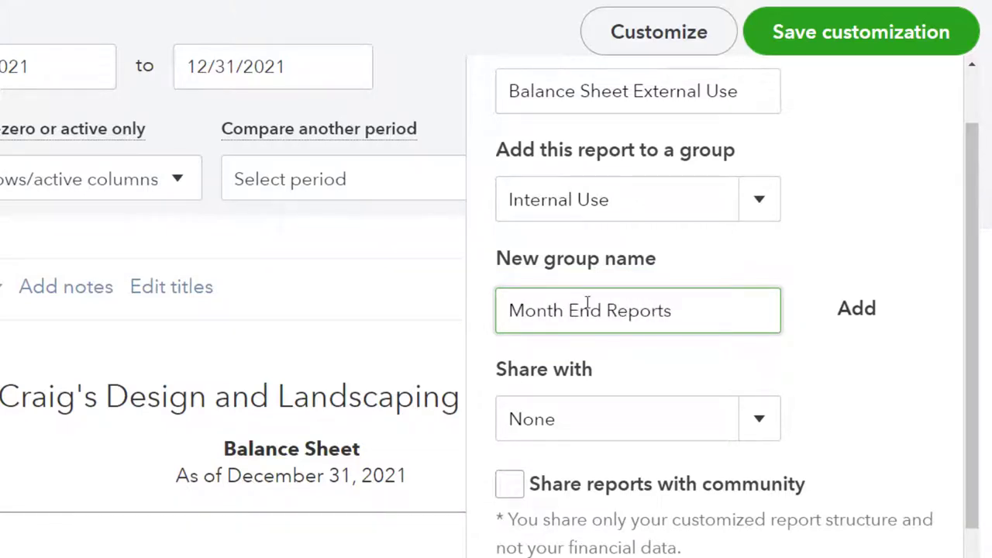
left_click(853, 318)
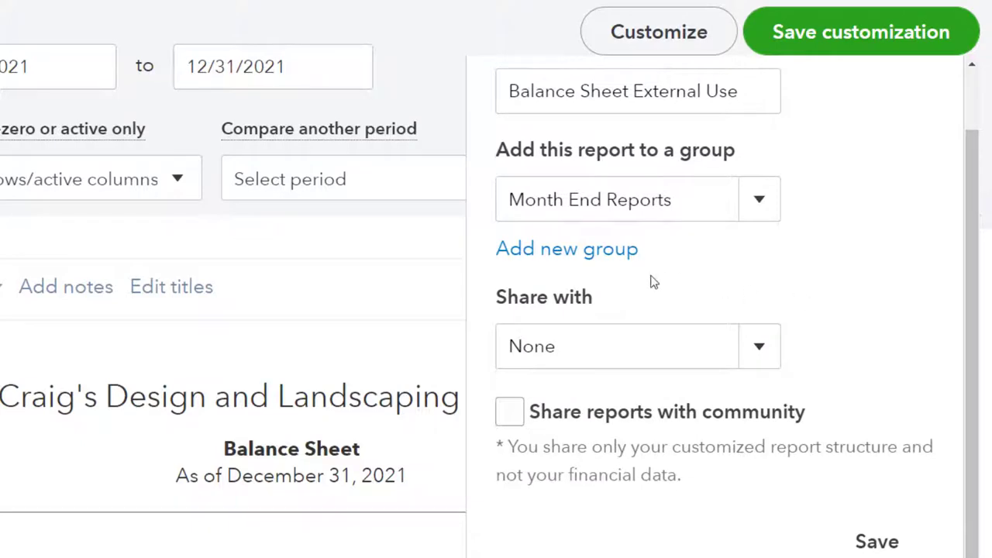
- Add another new report group named Year End Report in the same save form
left_click(579, 250)
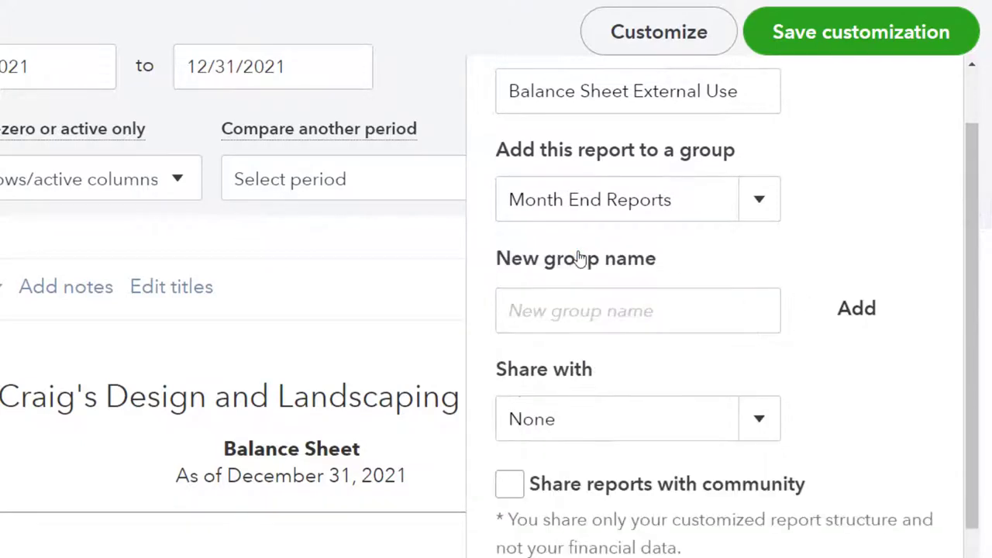
left_click(557, 312)
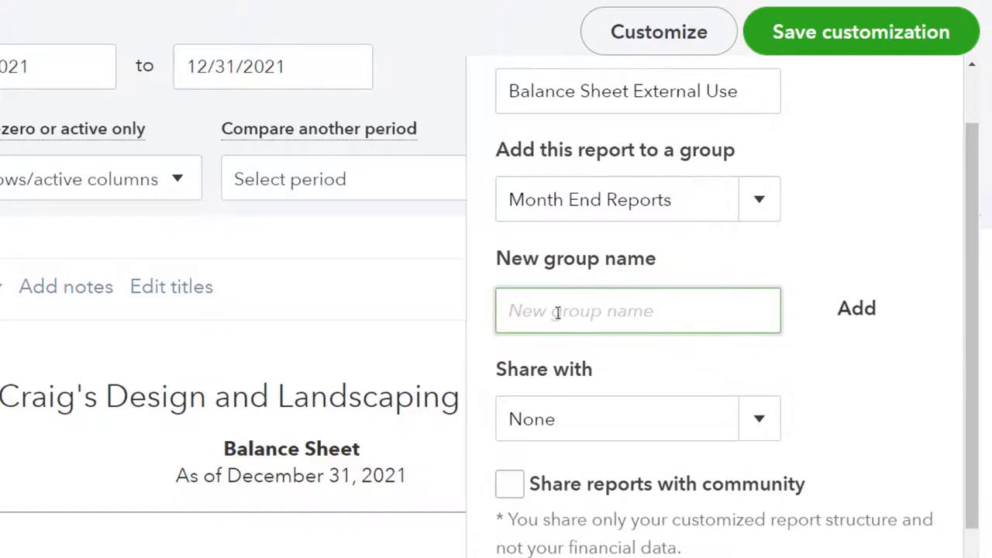
type("YEar")
key("BackSpace")
key("BackSpace")
key("BackSpace")
type("ear")
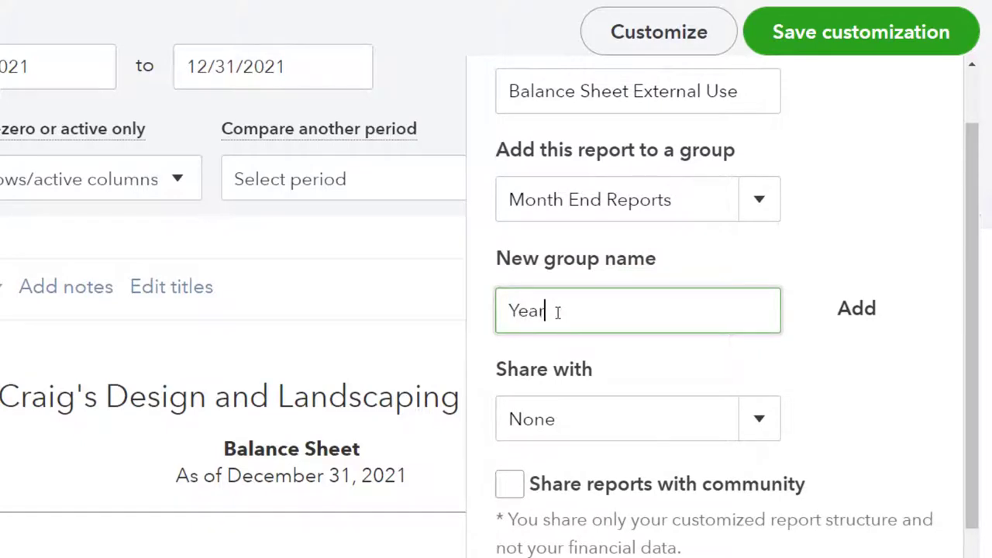
type(" End Rep")
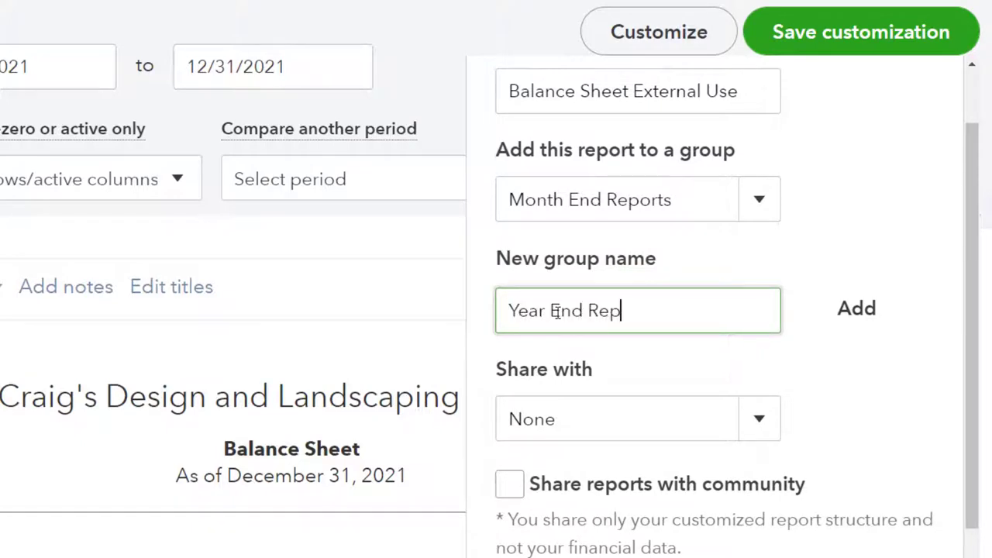
type("ort")
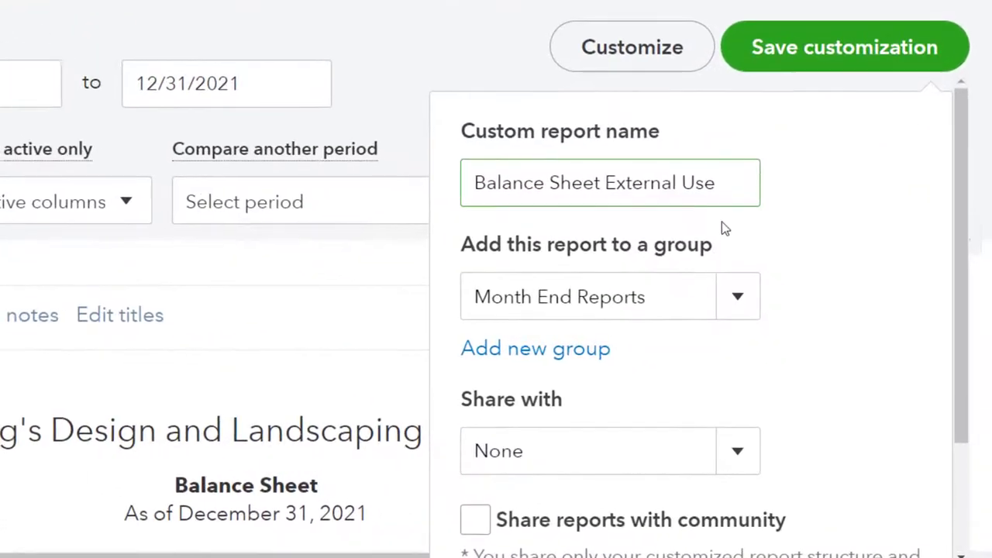
- Save the Balance Sheet customization as Balance Sheet External Use ME in the Month End Reports group
type("ME")
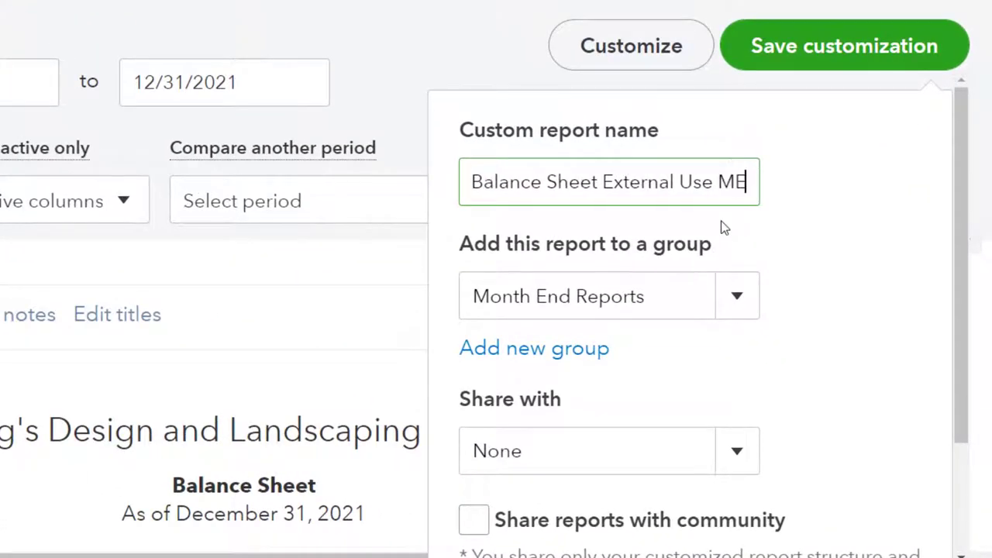
left_click(735, 299)
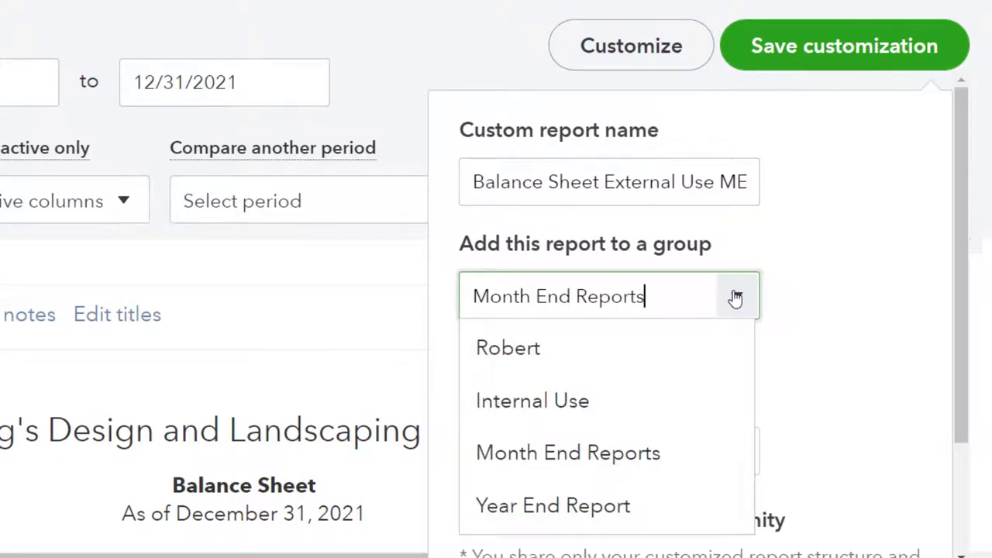
left_click(735, 300)
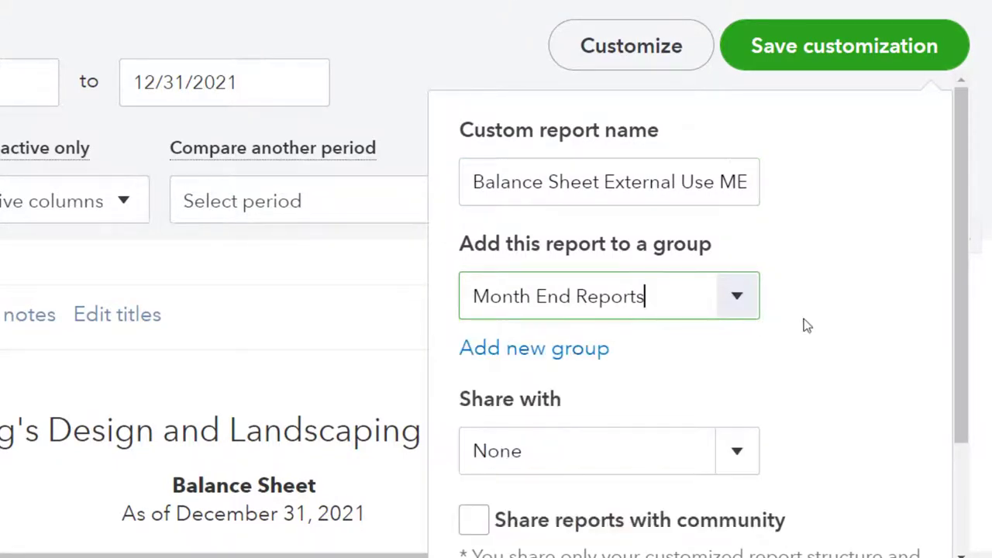
scroll(804, 326, "down", 1)
scroll(804, 326, "down", 1)
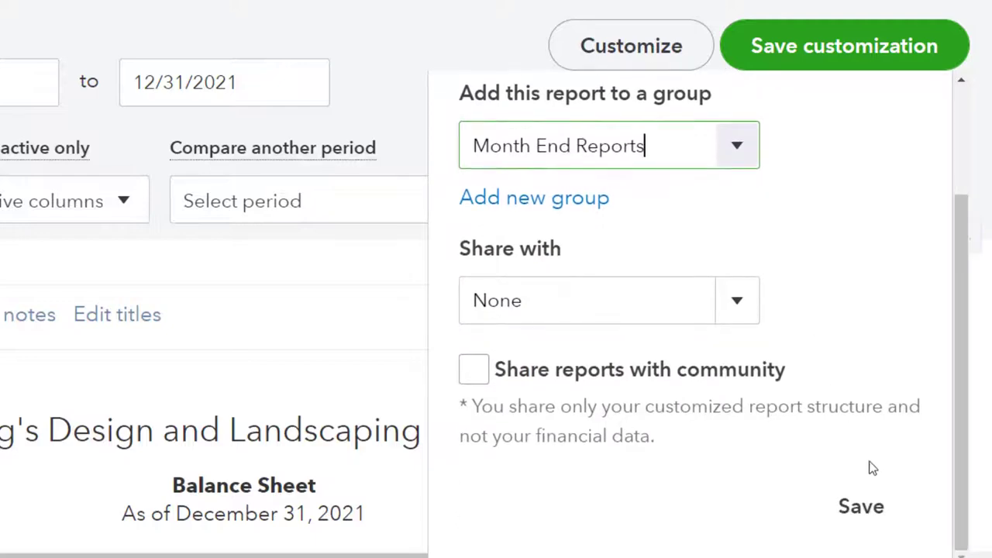
left_click(861, 507)
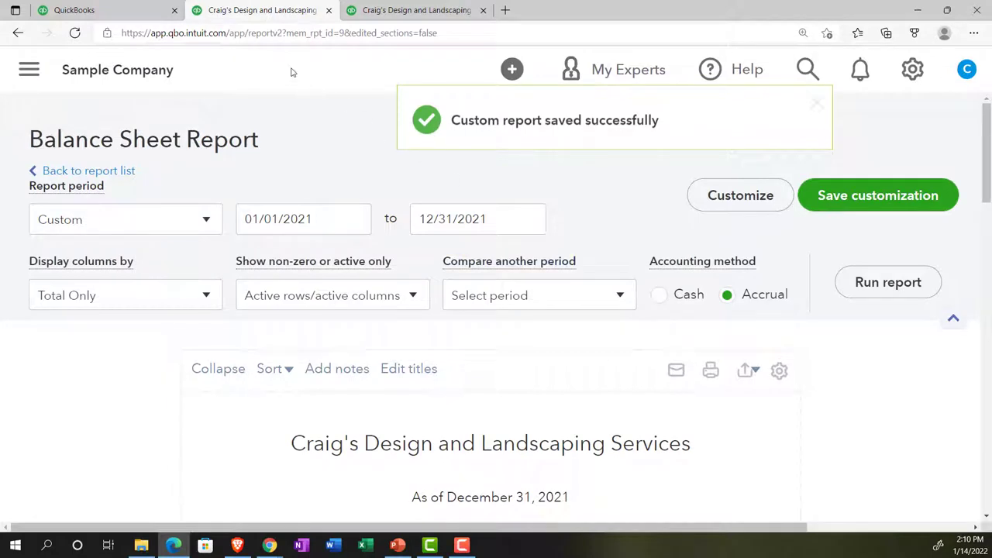
- Save another copy of the Balance Sheet customization as Balance Sheet External Use YE in the Year End Report group
scroll(423, 158, "down", 3)
scroll(871, 336, "up", 3)
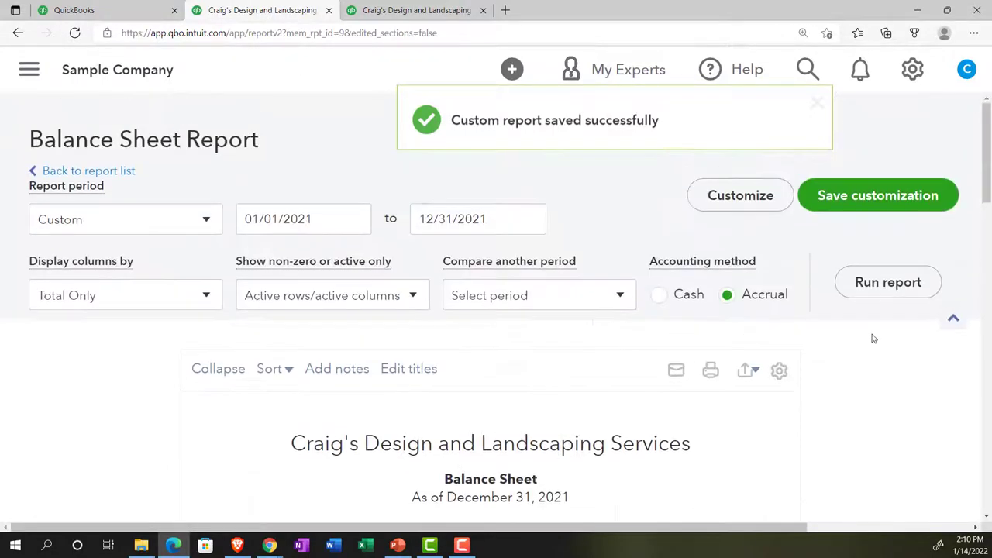
left_click(840, 204)
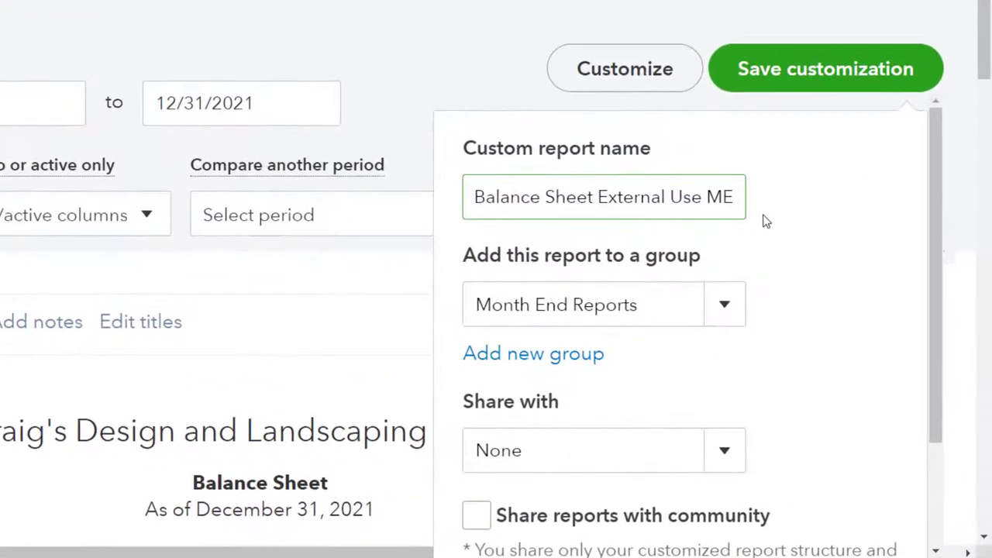
key("BackSpace")
key("BackSpace")
type("YE")
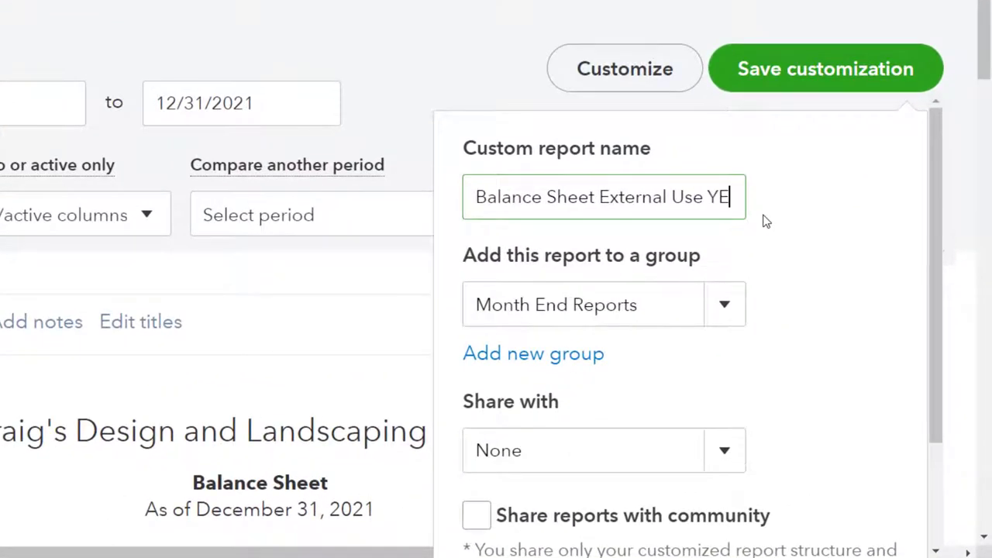
left_click(726, 310)
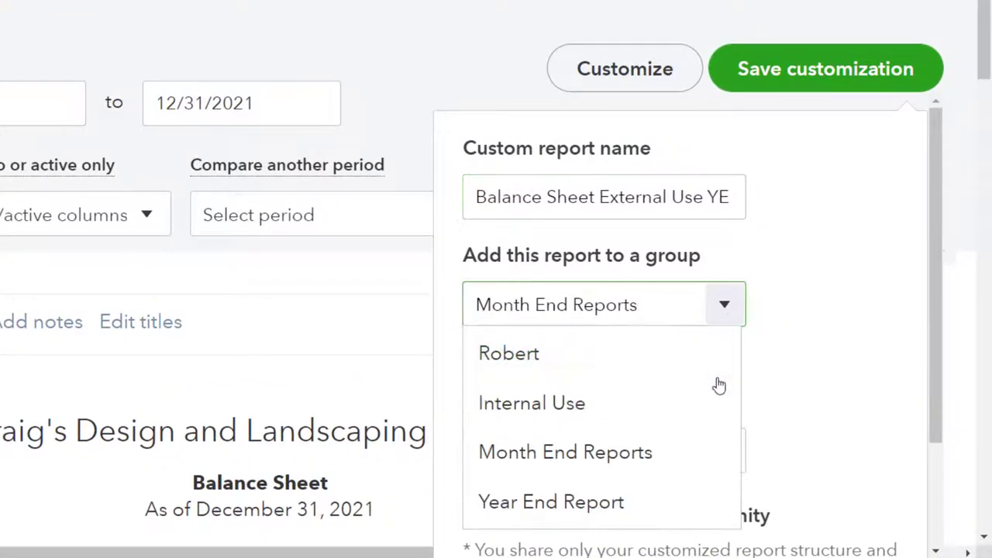
left_click(575, 504)
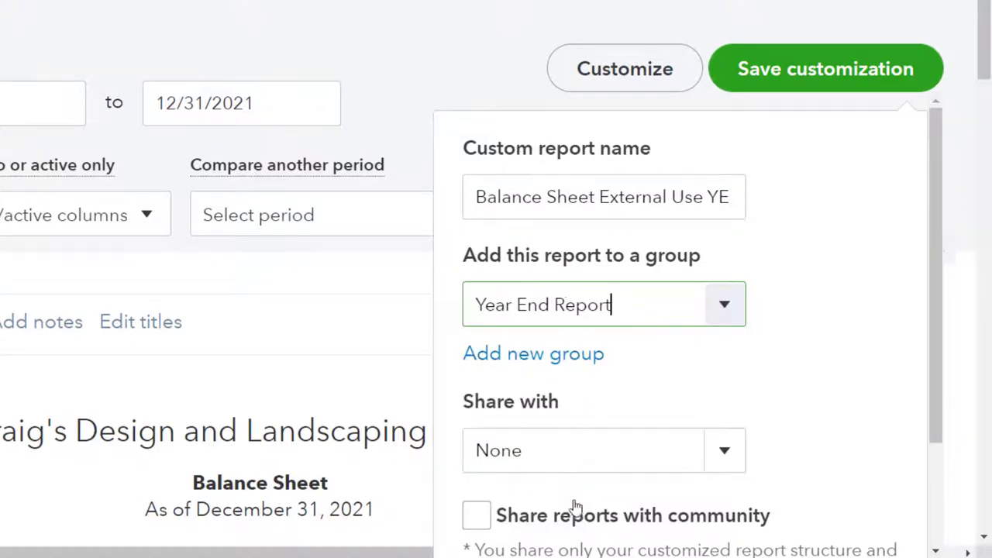
scroll(590, 465, "down", 2)
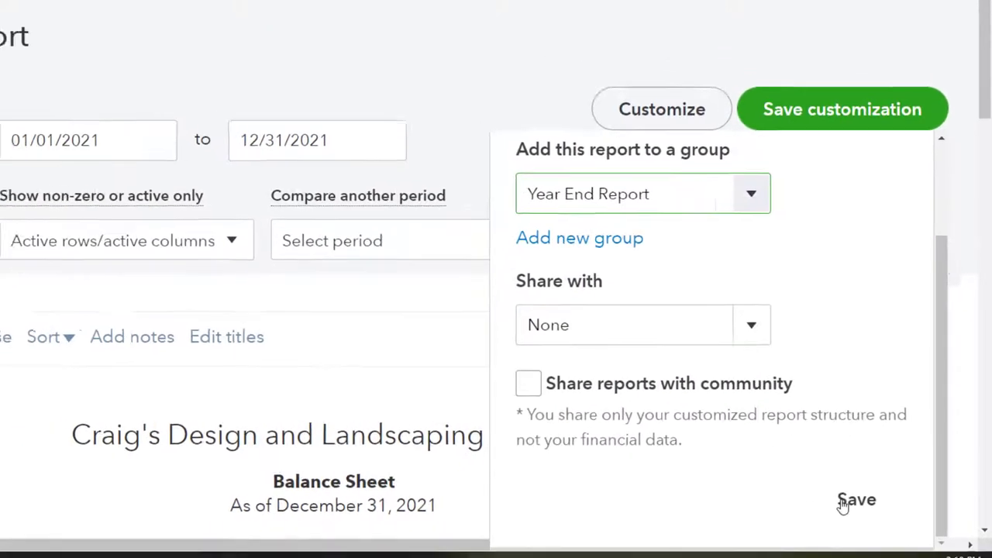
left_click(833, 503)
scroll(718, 395, "down", 3)
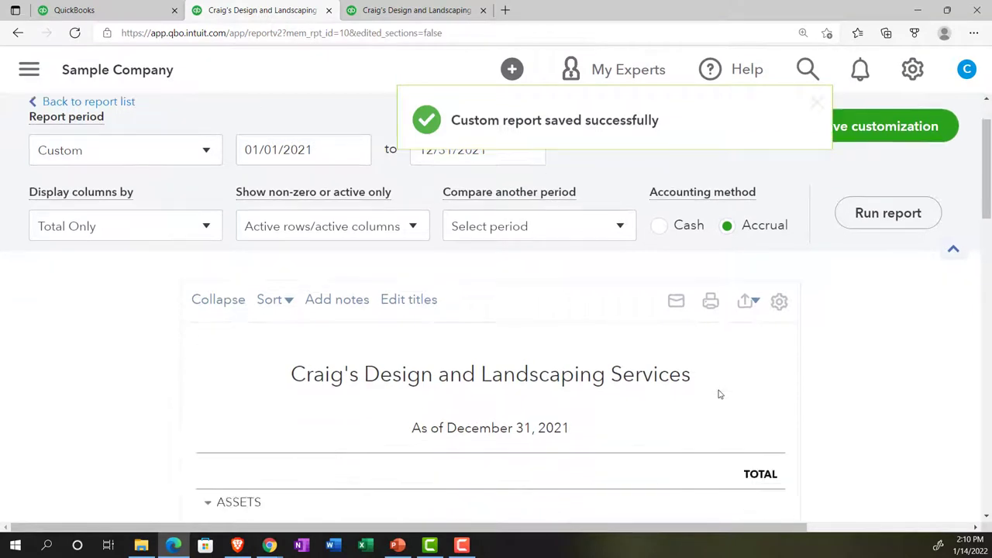
- Reload the custom reports list in the first QuickBooks tab and examine the Balance Sheet versions under the month-end and year-end groups
left_click(109, 9)
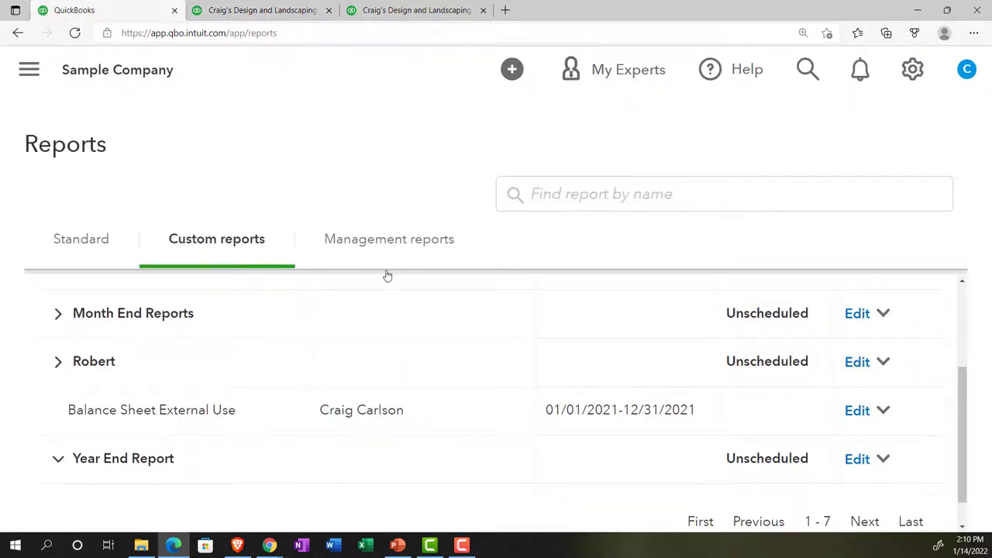
left_click(75, 34)
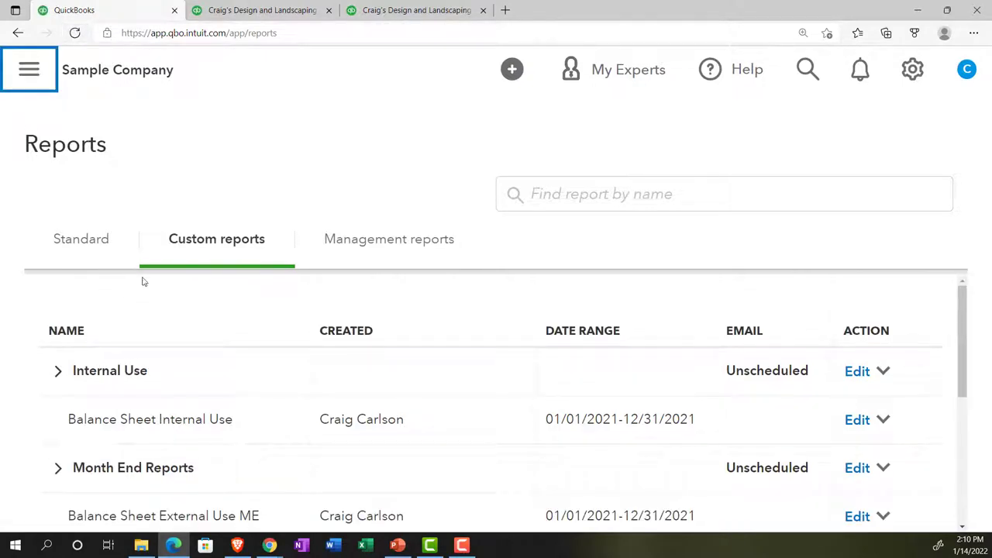
scroll(122, 354, "down", 2)
scroll(89, 403, "down", 1)
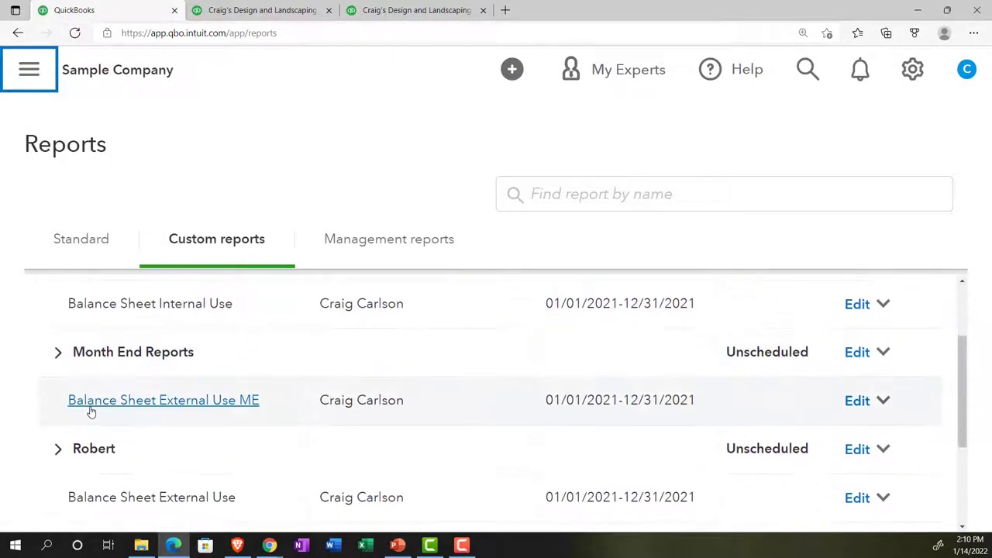
scroll(87, 405, "up", 1)
scroll(83, 378, "up", 2)
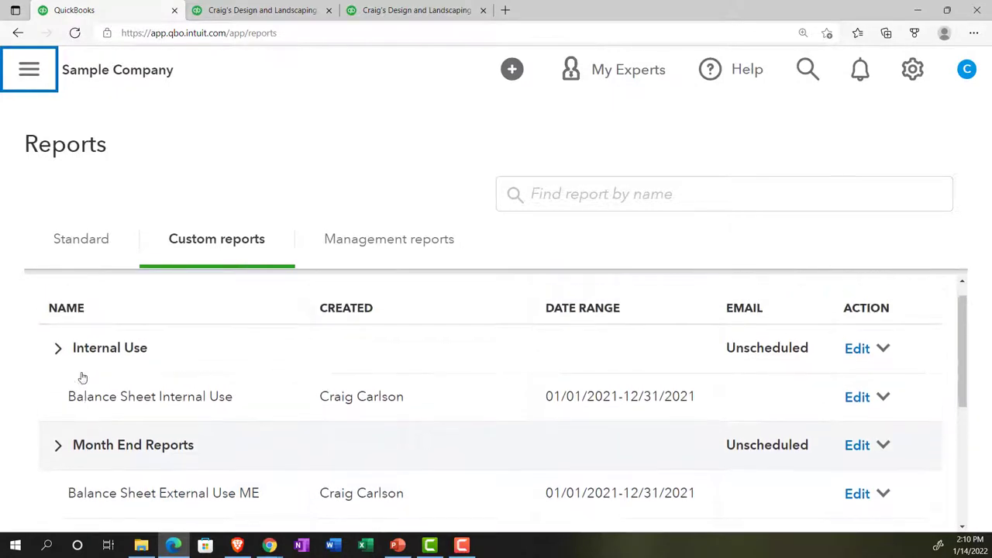
scroll(81, 377, "down", 6)
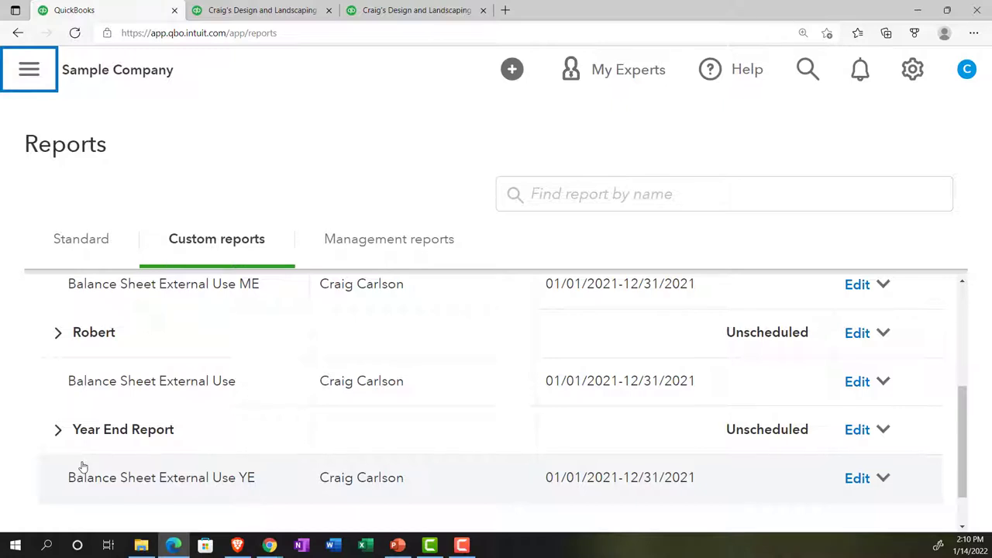
scroll(77, 465, "up", 1)
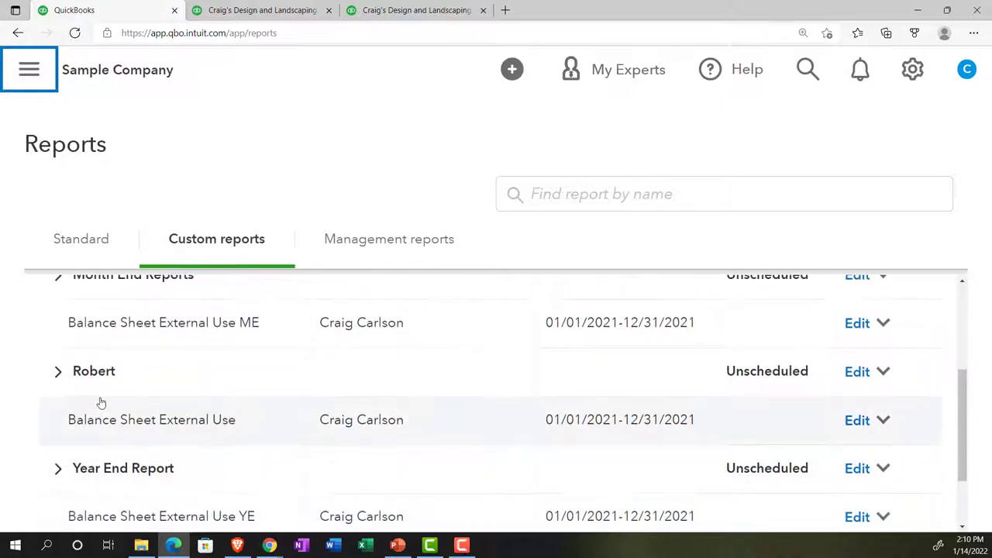
scroll(99, 401, "up", 1)
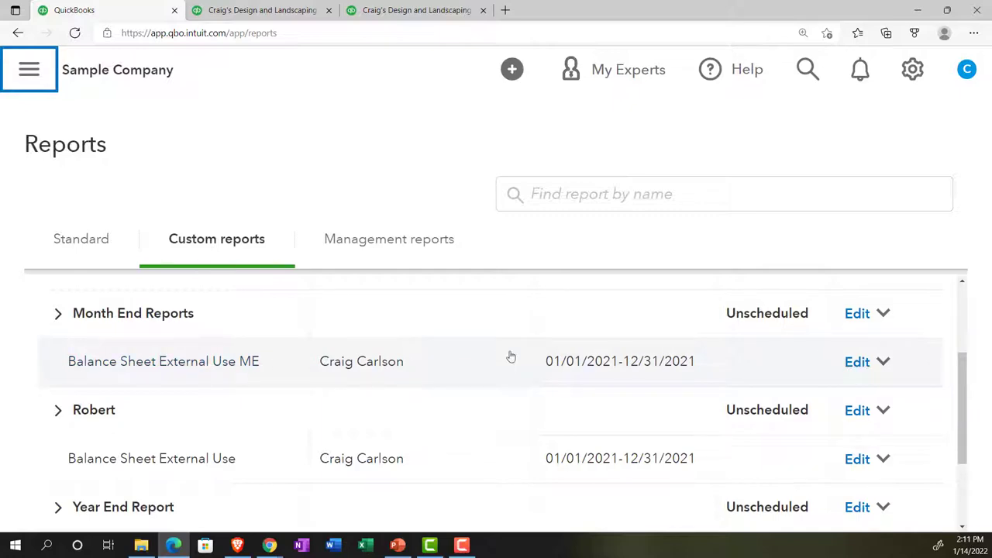
- Rename the custom report in the Month End Reports group as 1 Balance Sheet External Use ME and save it
left_click(857, 362)
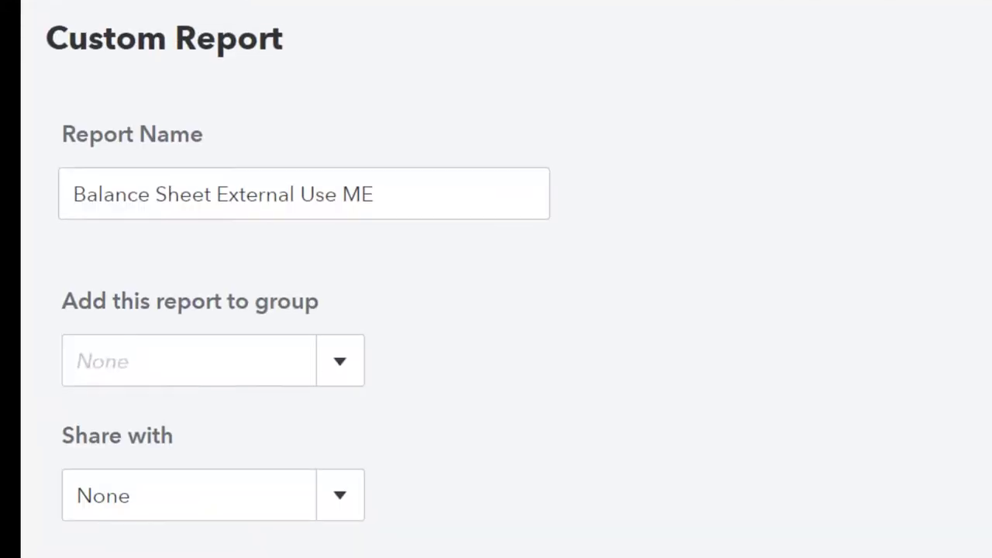
left_click(70, 195)
key("ctrl+a")
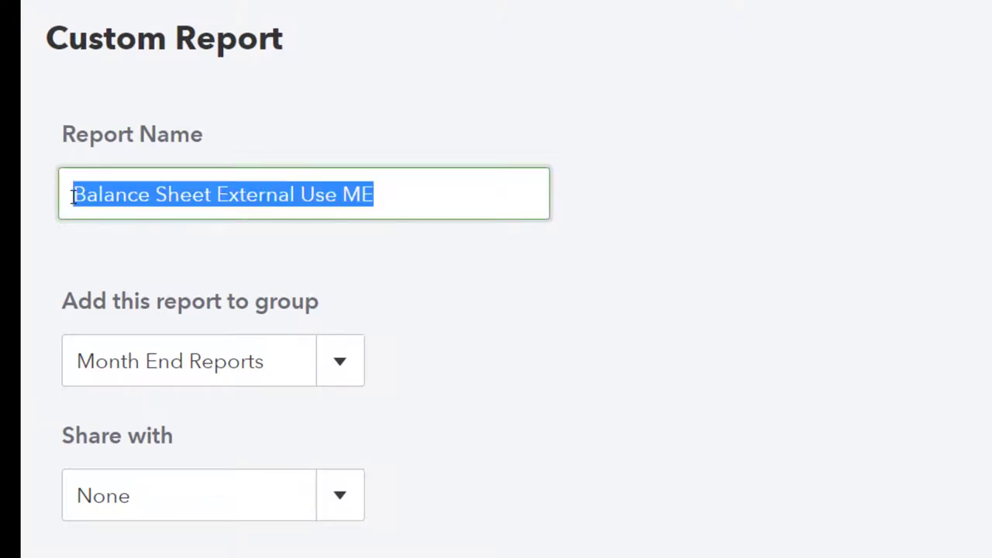
left_click(71, 196)
type("1")
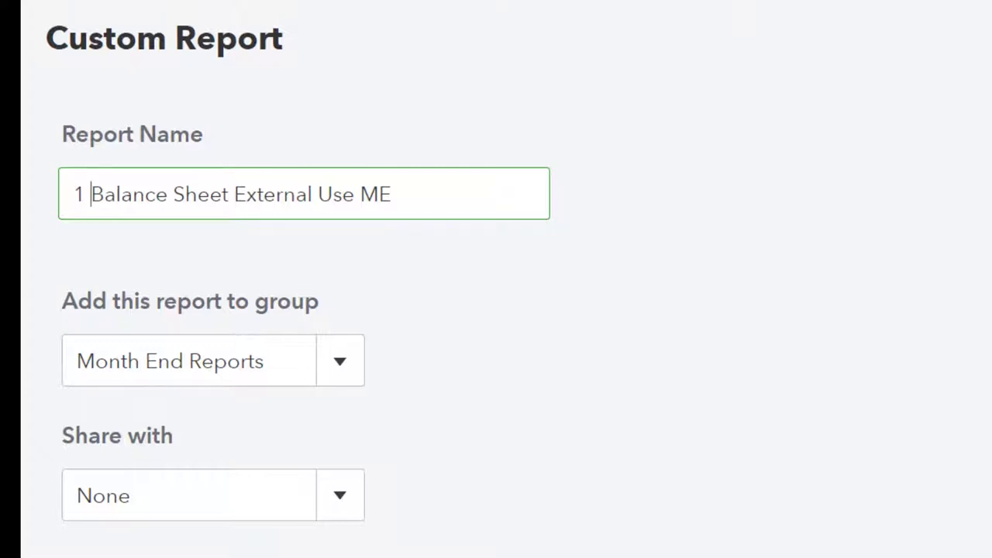
left_click(887, 510)
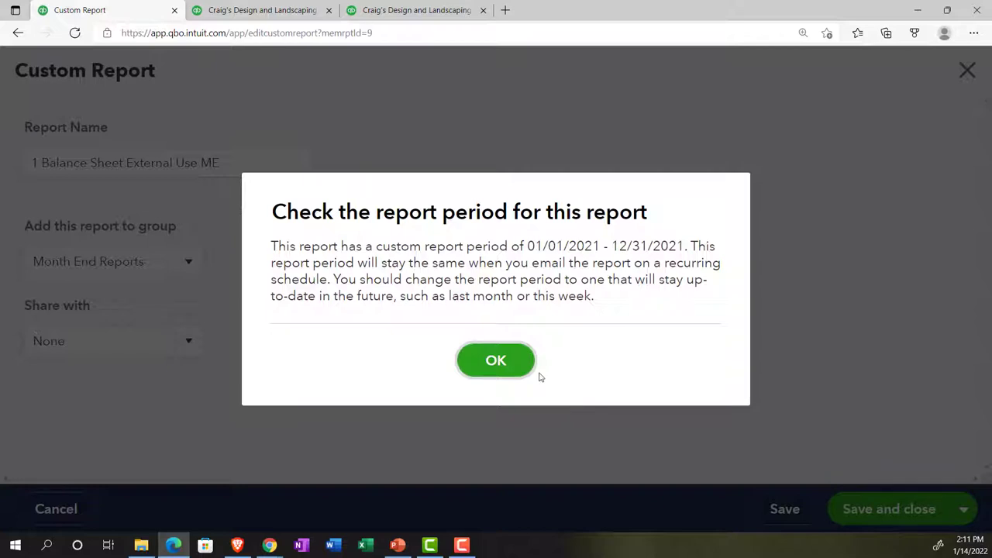
left_click(514, 362)
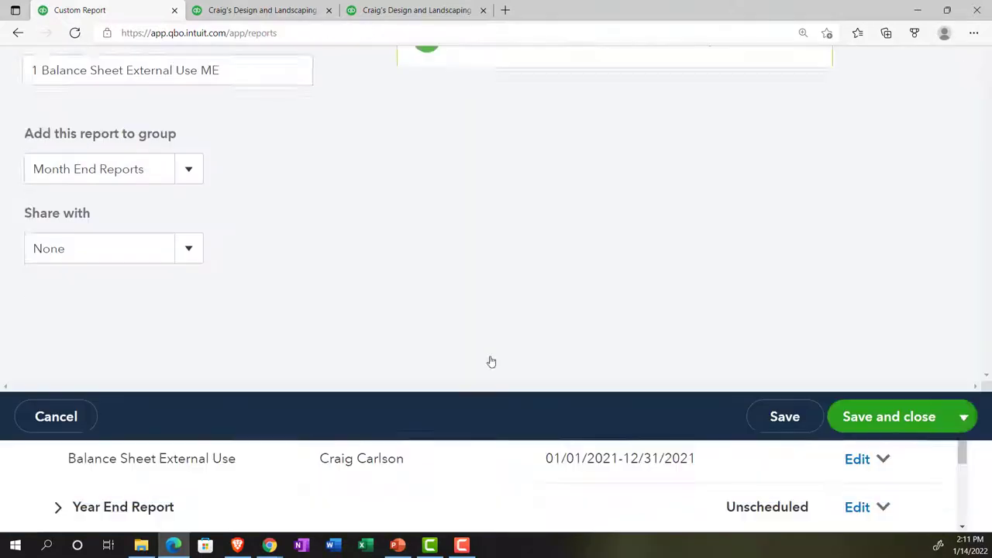
scroll(259, 377, "down", 1)
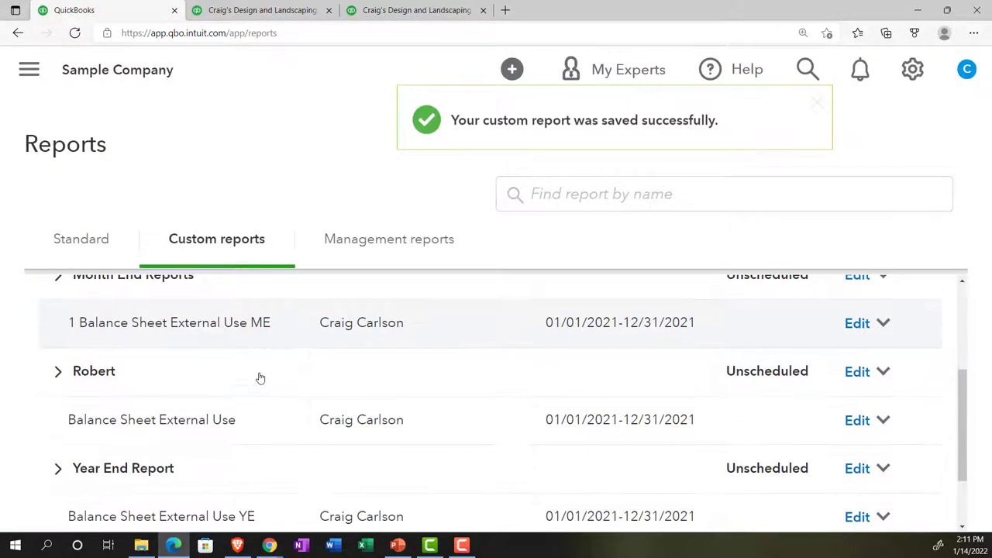
- Set the report period of the Balance Sheet in the second QuickBooks tab to 12/01/2021 through 12/31/2021
scroll(259, 377, "up", 2)
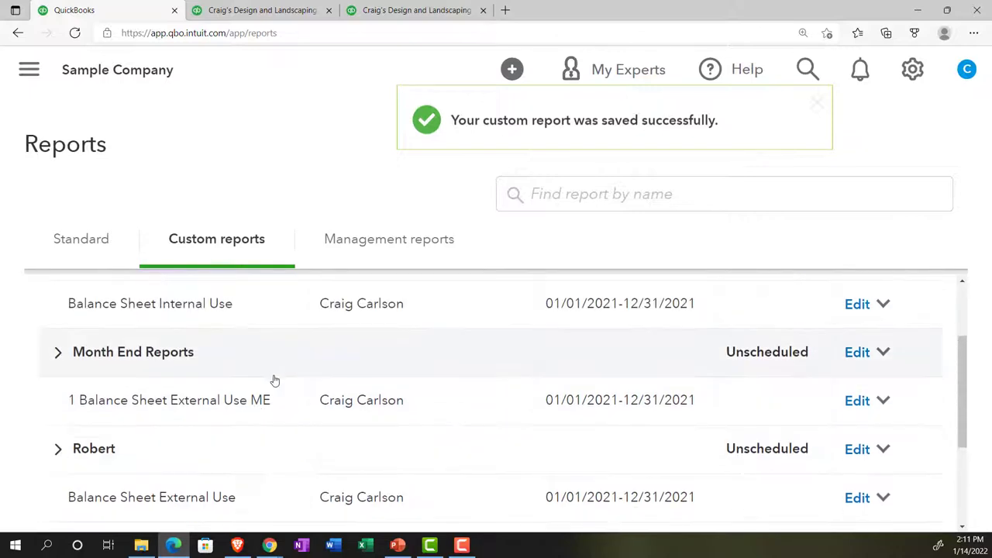
left_click(255, 11)
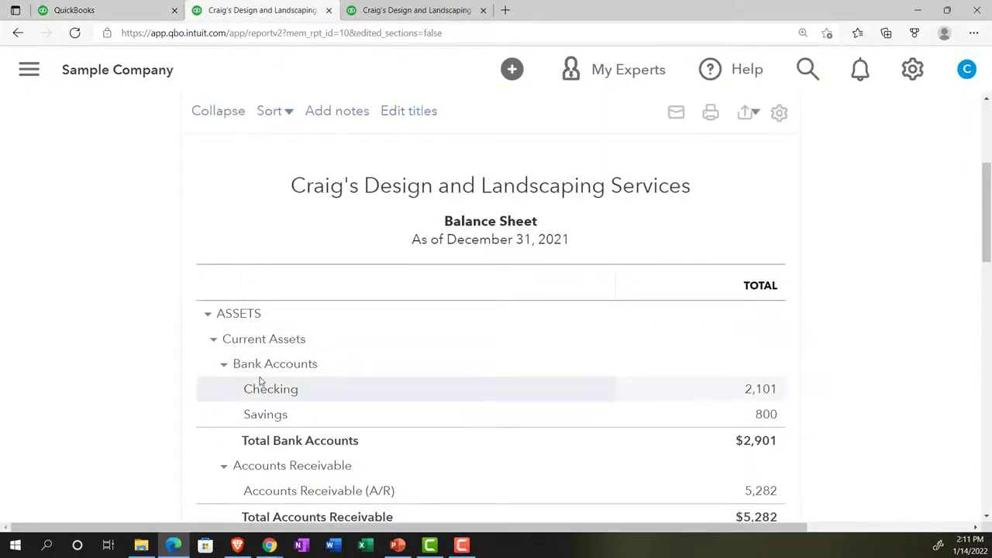
scroll(260, 381, "up", 3)
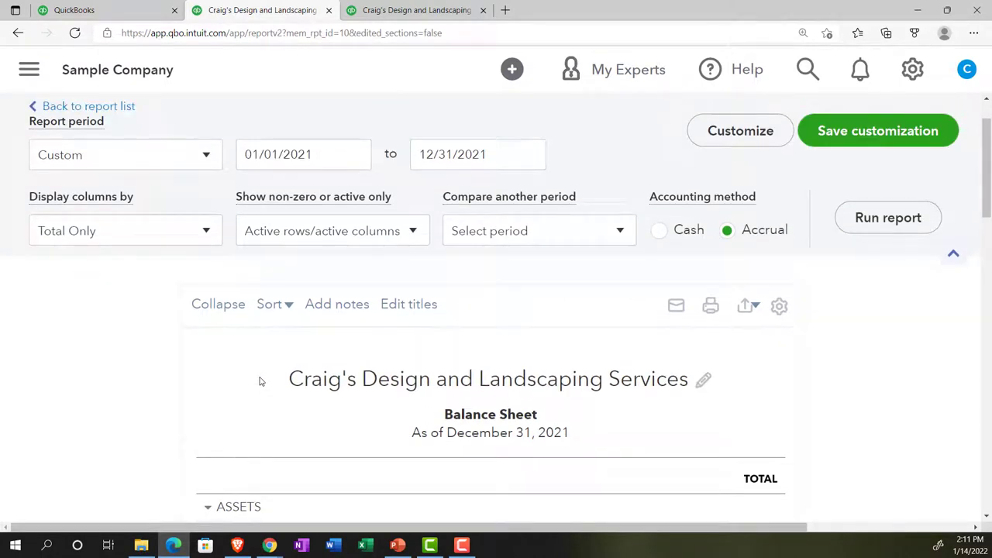
left_click(317, 154)
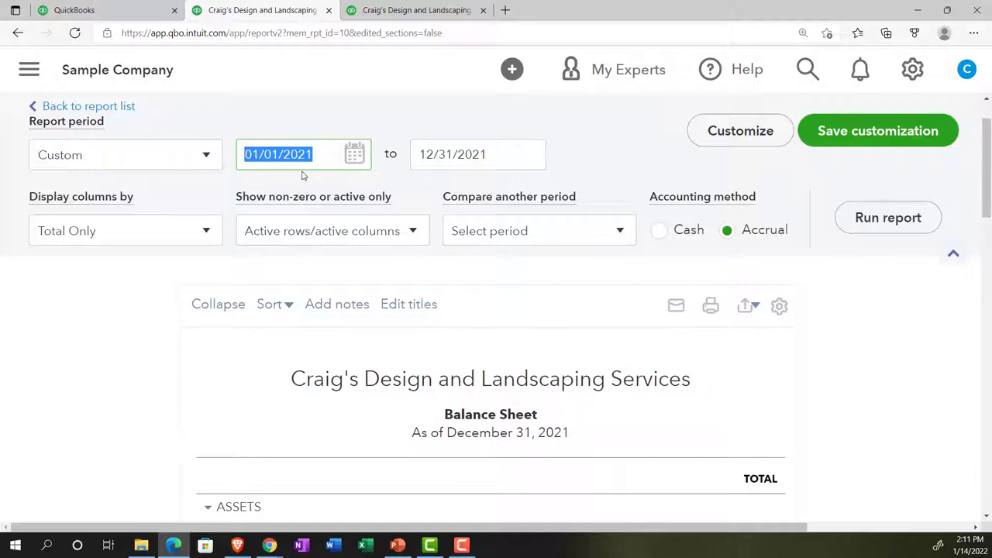
type("123121")
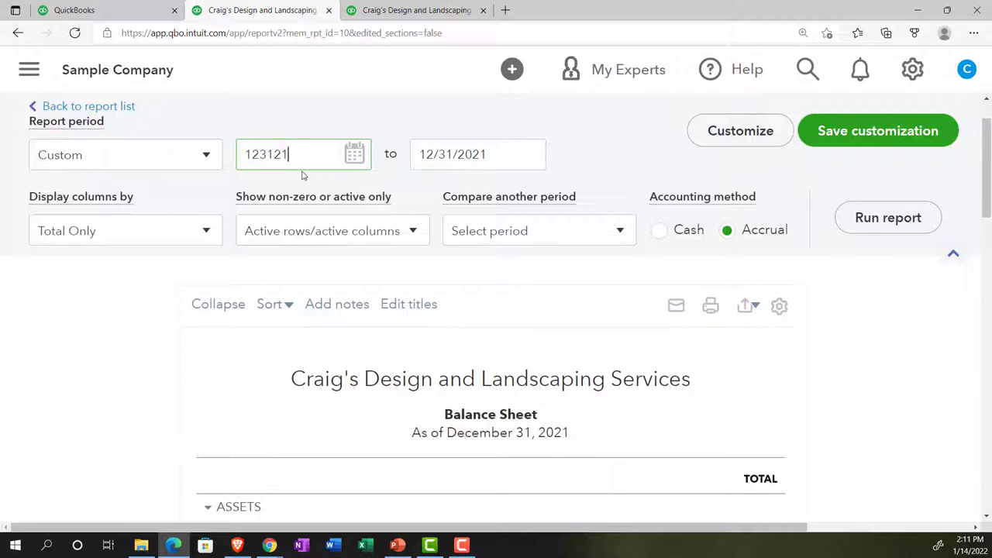
key("Tab")
key("shift+Tab")
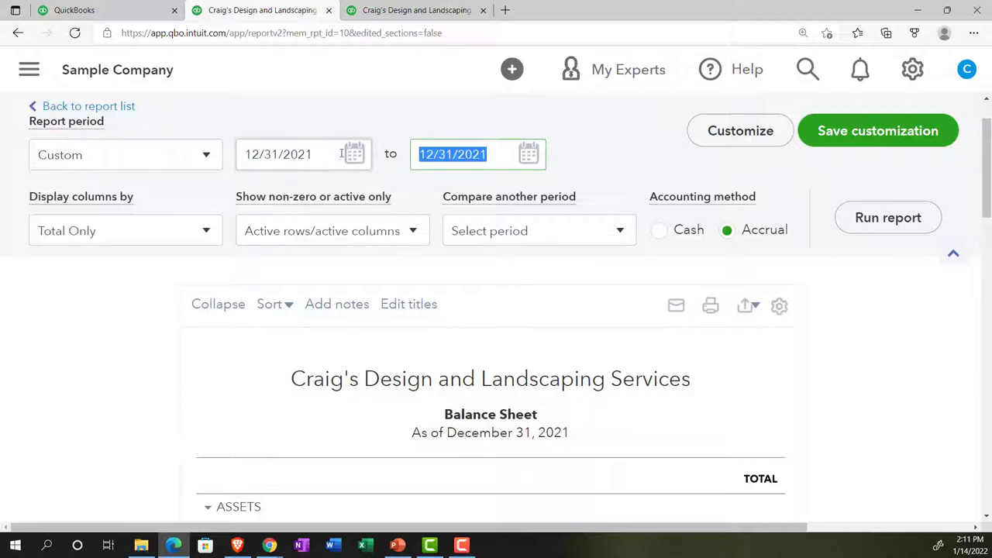
type("12/0")
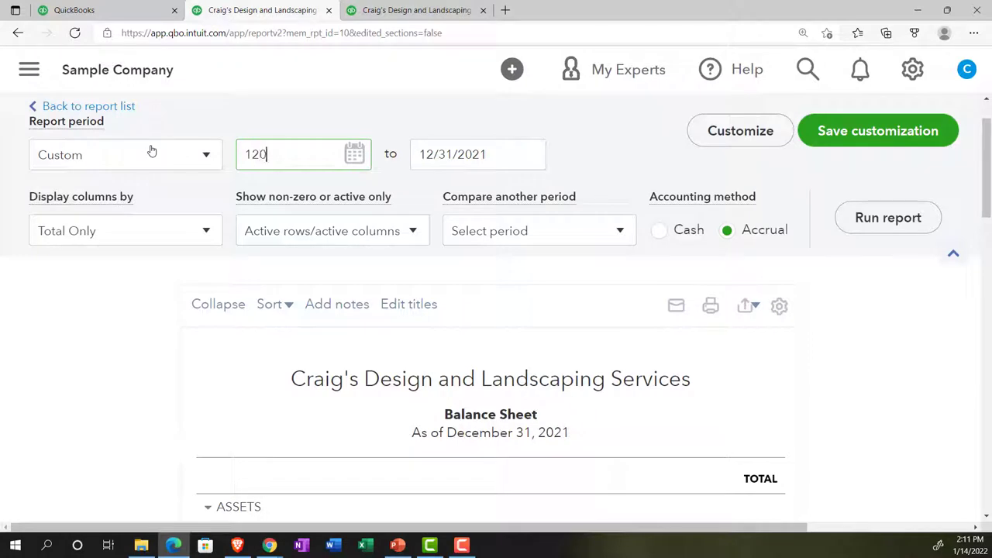
type("1/2021")
key("Tab")
type("123")
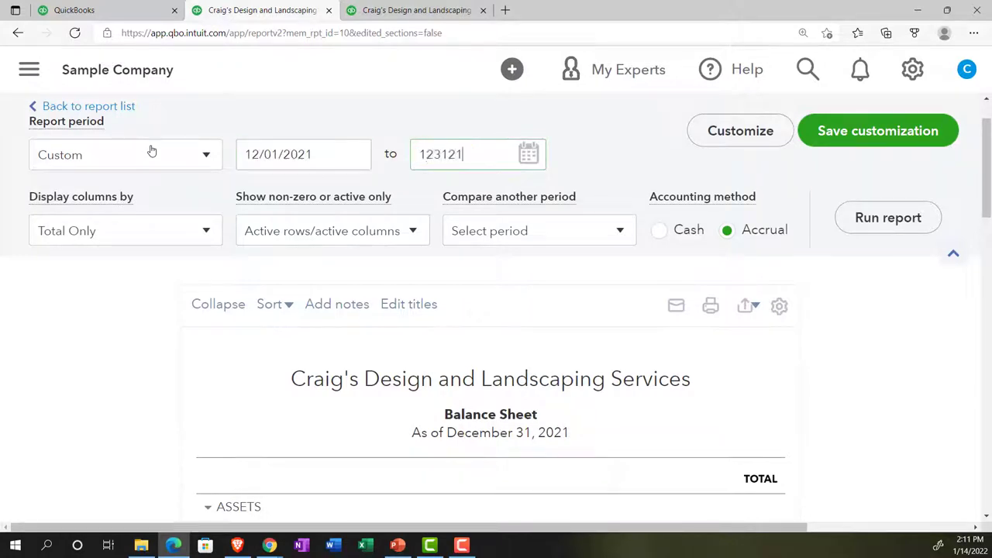
key("Tab")
- Compare the Balance Sheet with the previous period, including $ change and % change, and run the report
left_click(414, 234)
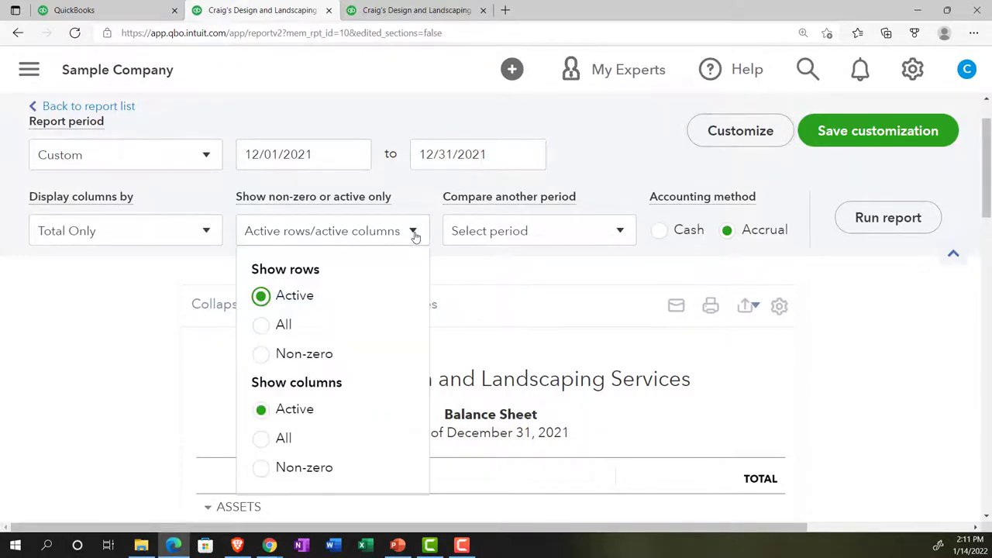
left_click(414, 234)
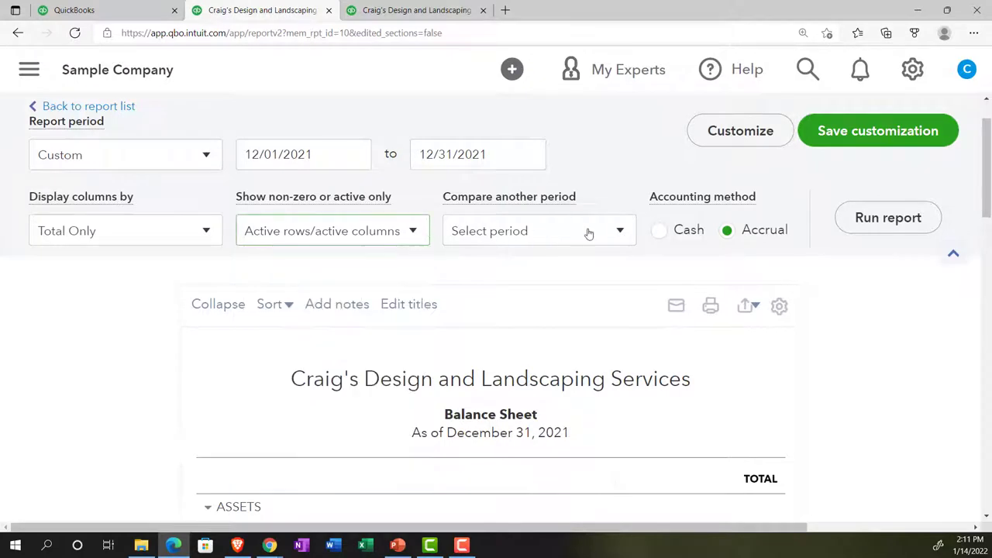
left_click(620, 230)
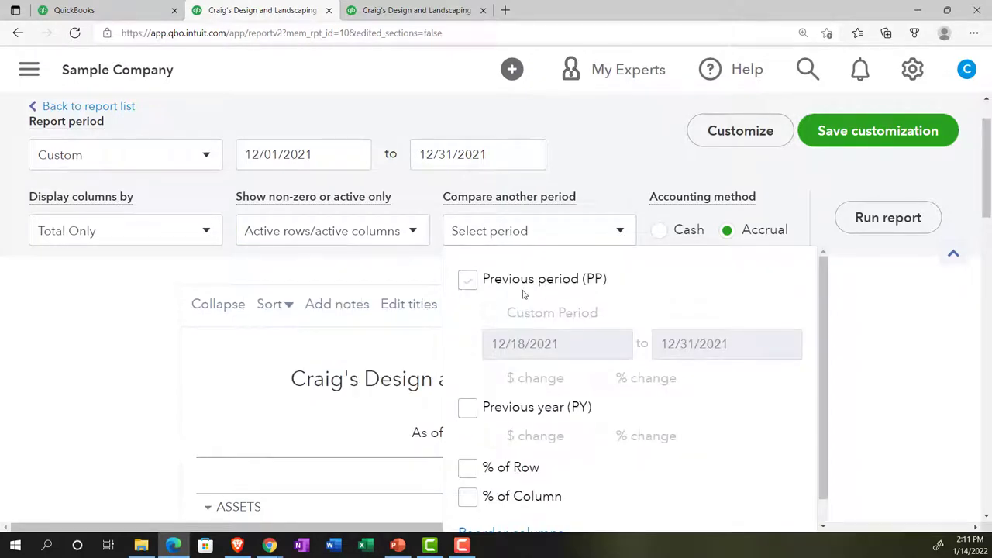
left_click(469, 280)
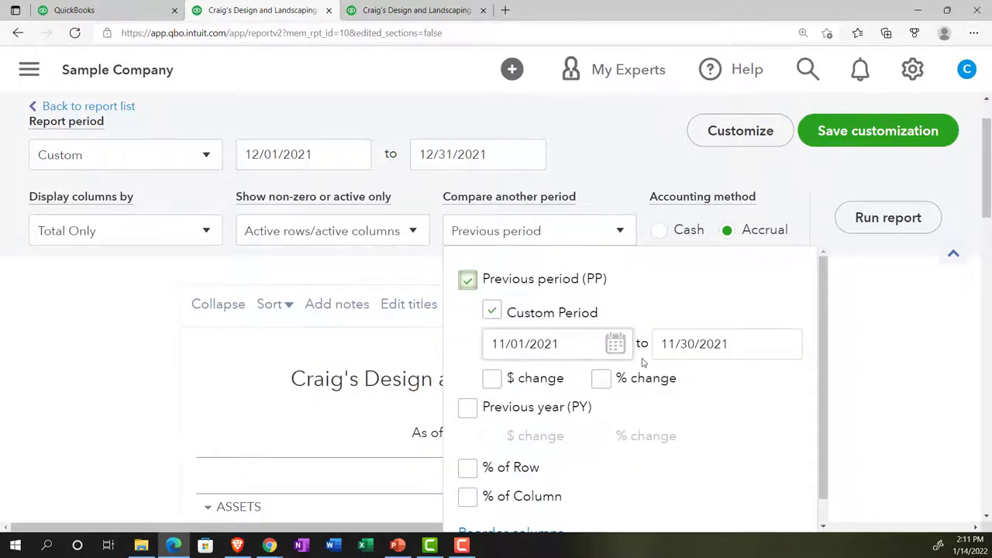
left_click(491, 378)
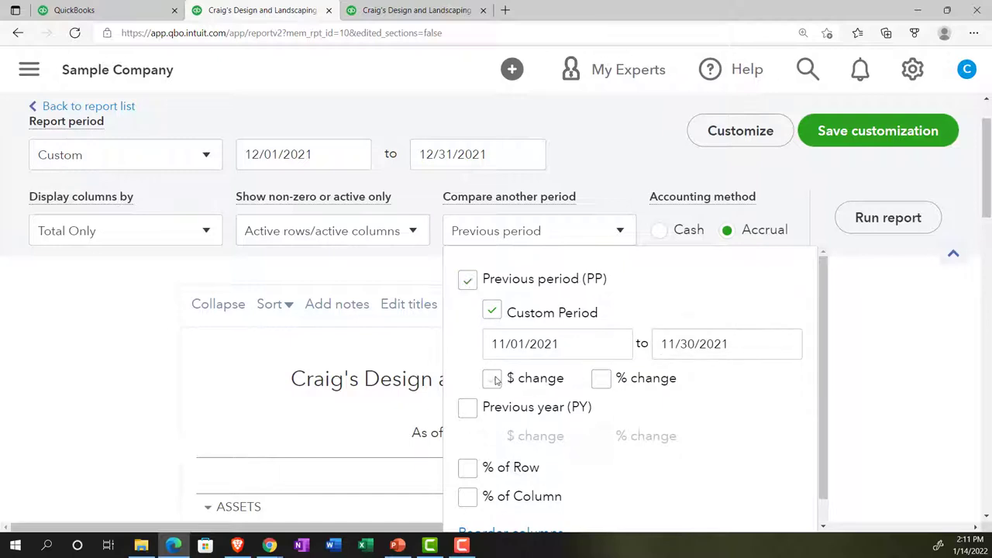
left_click(601, 380)
scroll(603, 381, "down", 1)
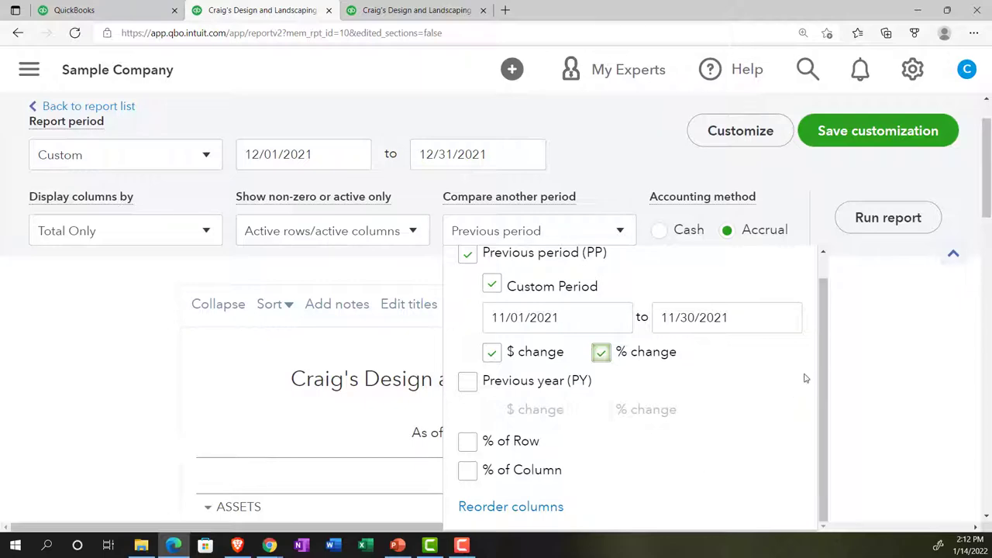
left_click(874, 221)
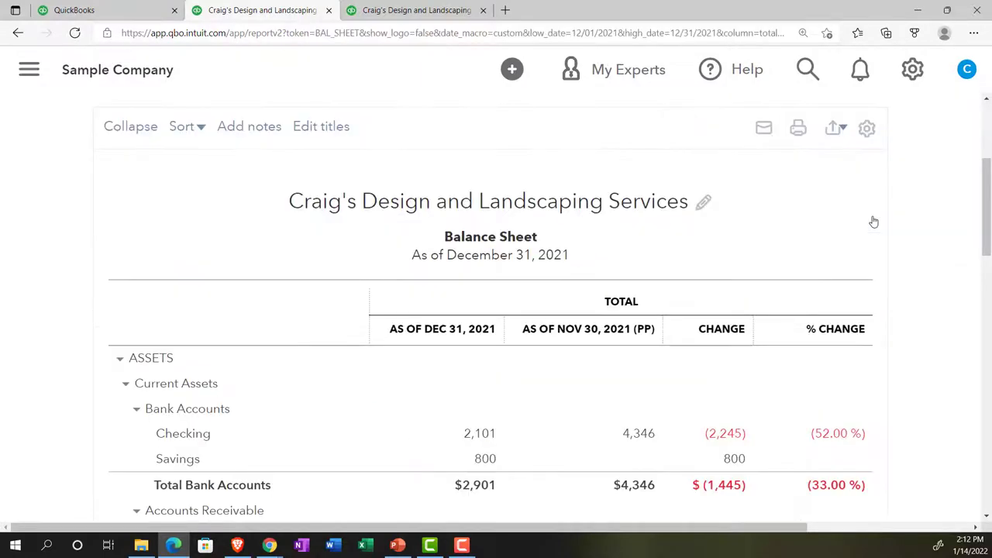
- Change the report title in the report header to Comparative Balance Sheet
scroll(803, 368, "up", 3)
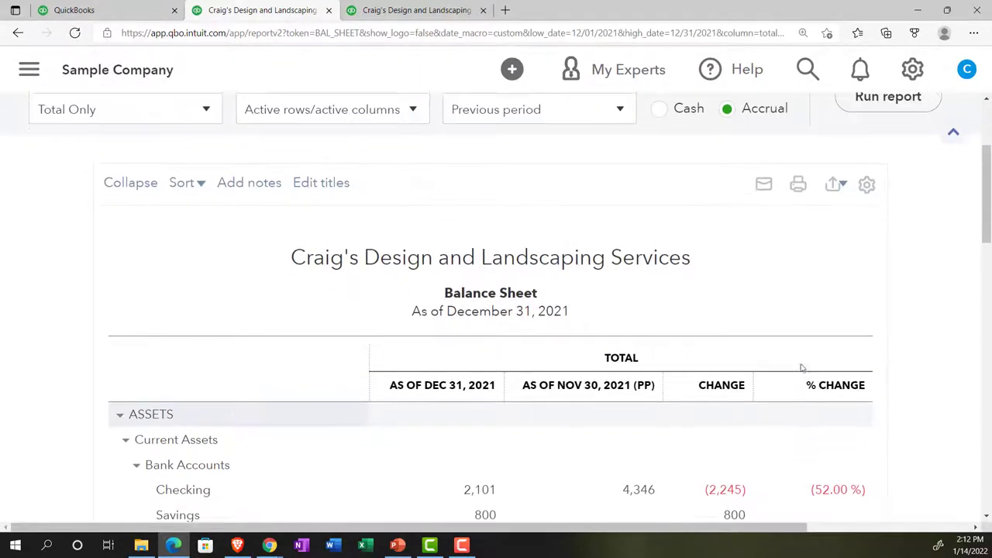
left_click(469, 369)
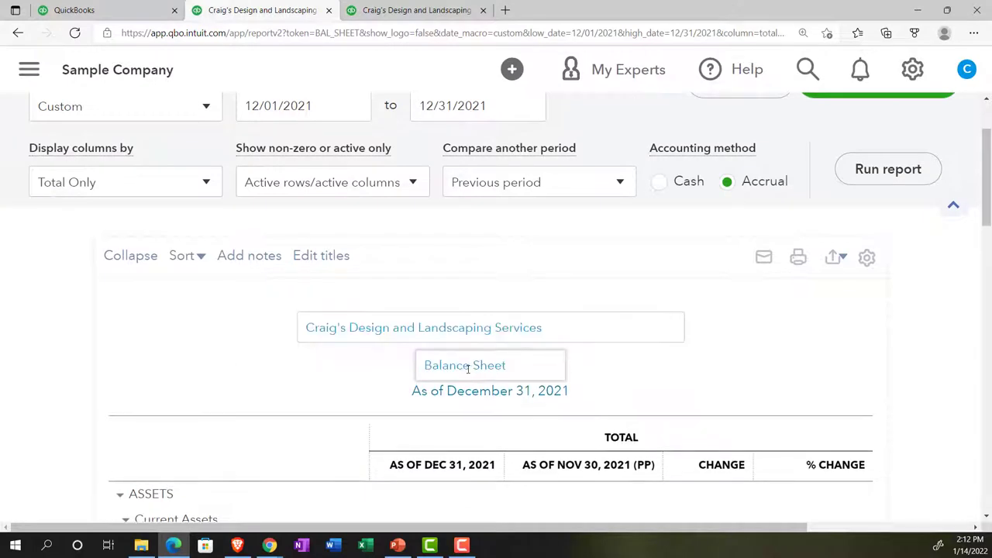
type("Compara")
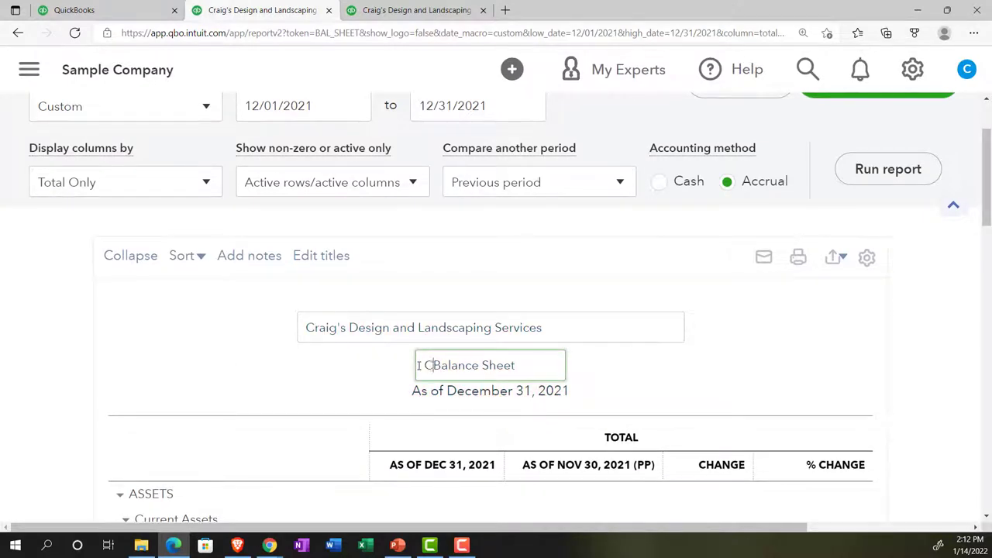
type("tive")
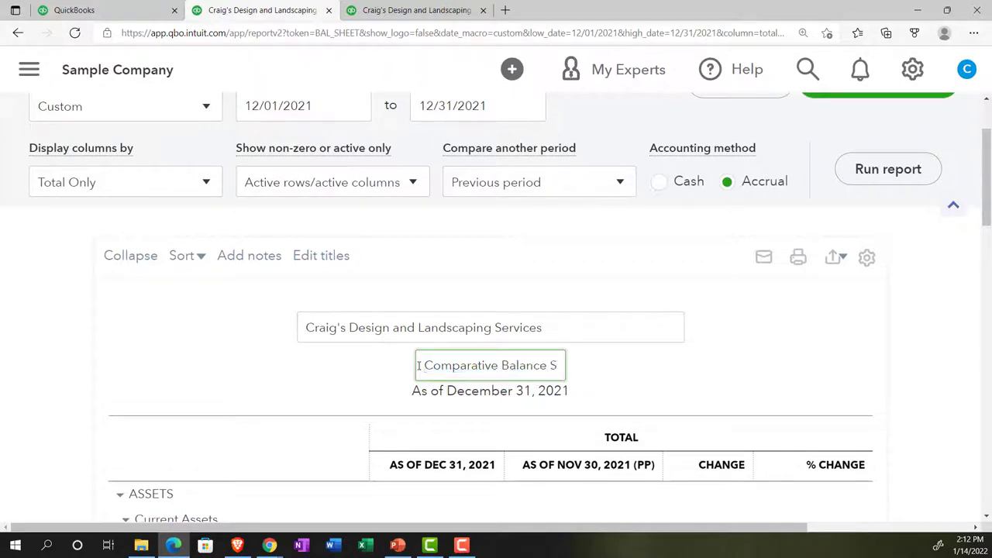
key("shift+Right")
key("shift+Right")
key("shift+Right")
key("shift+Right")
key("shift+Right")
key("shift+Right")
key("shift+Right")
key("shift+Right")
key("shift+Right")
key("shift+Right")
key("shift+Right")
key("shift+Right")
key("shift+Right")
key("shift+Right")
key("shift+Right")
key("shift+Right")
key("shift+Right")
key("shift+Right")
key("shift+Right")
key("shift+Right")
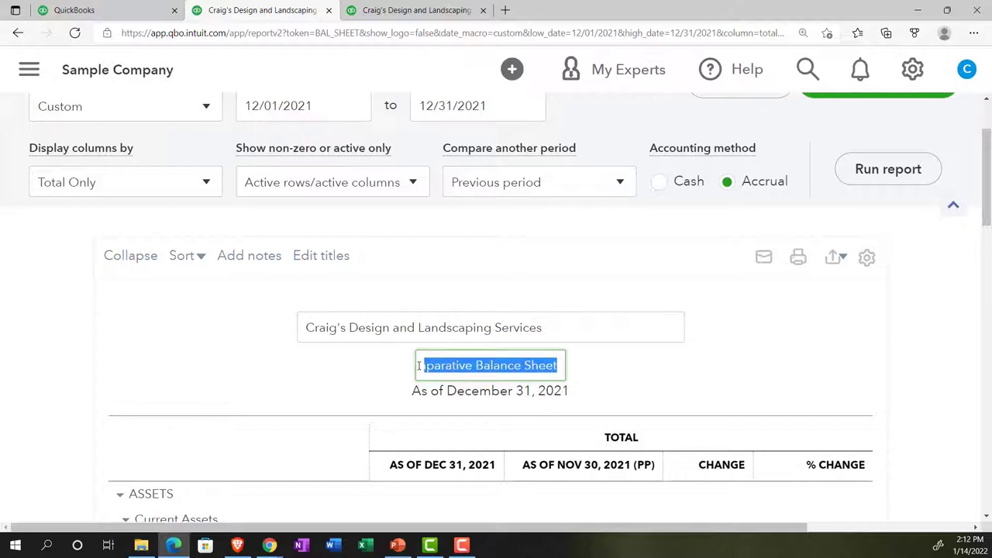
left_click(221, 350)
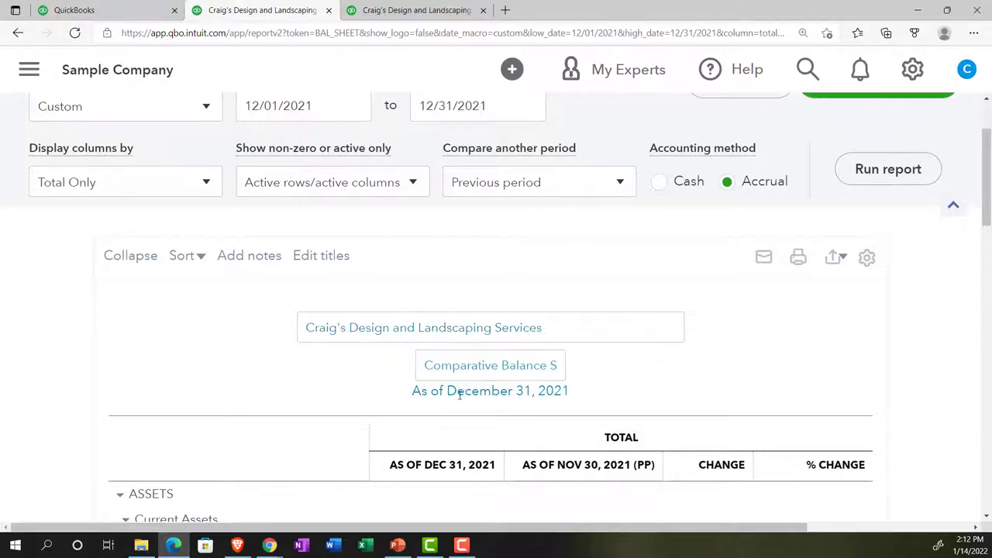
- Remove the report period from the header in the report customization settings and rerun the report
scroll(783, 372, "up", 1)
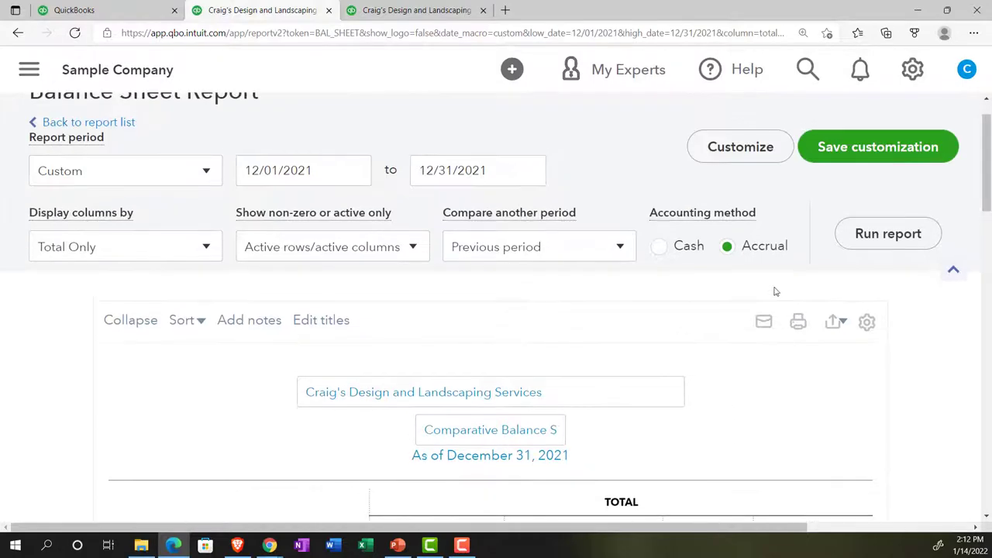
left_click(733, 148)
scroll(700, 115, "down", 3)
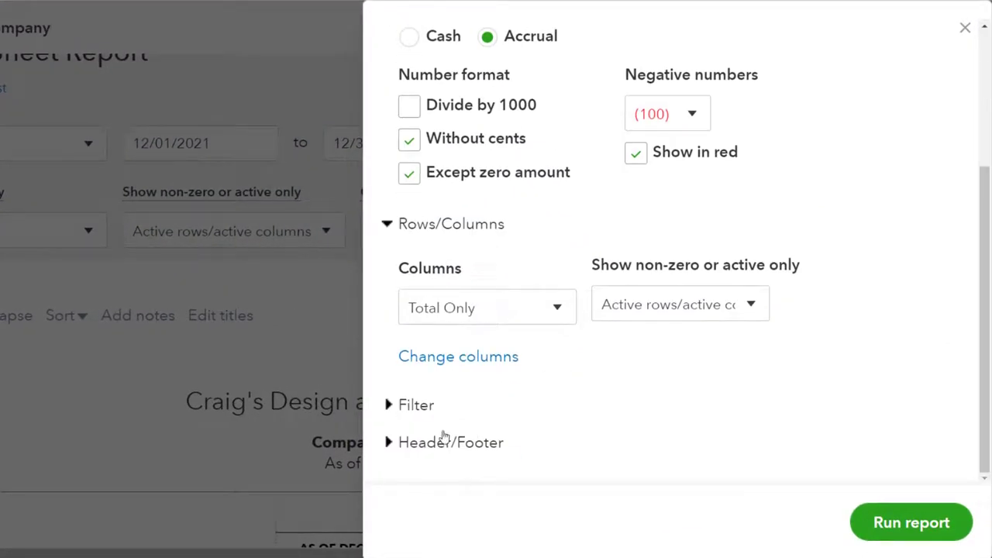
scroll(443, 437, "up", 3)
scroll(443, 438, "down", 3)
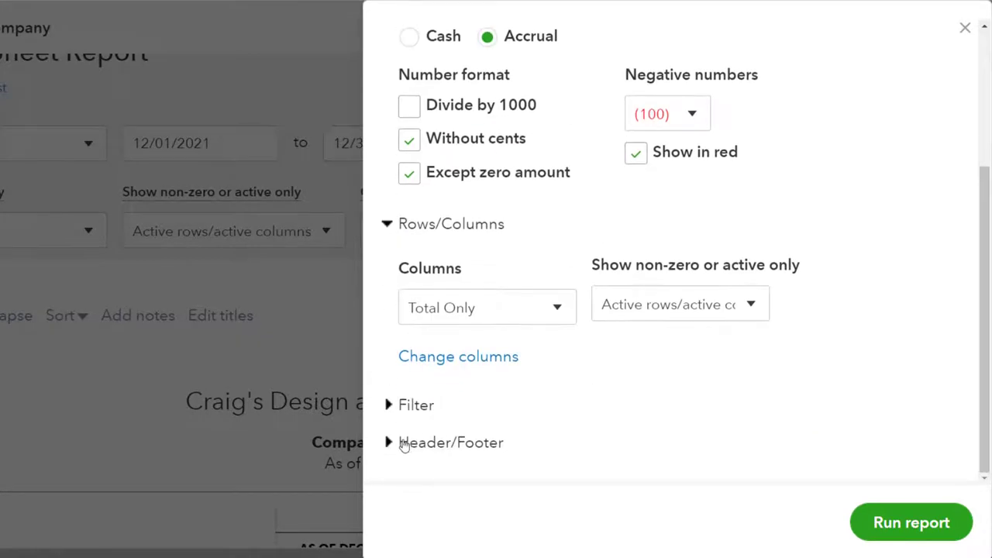
left_click(394, 443)
scroll(486, 372, "down", 3)
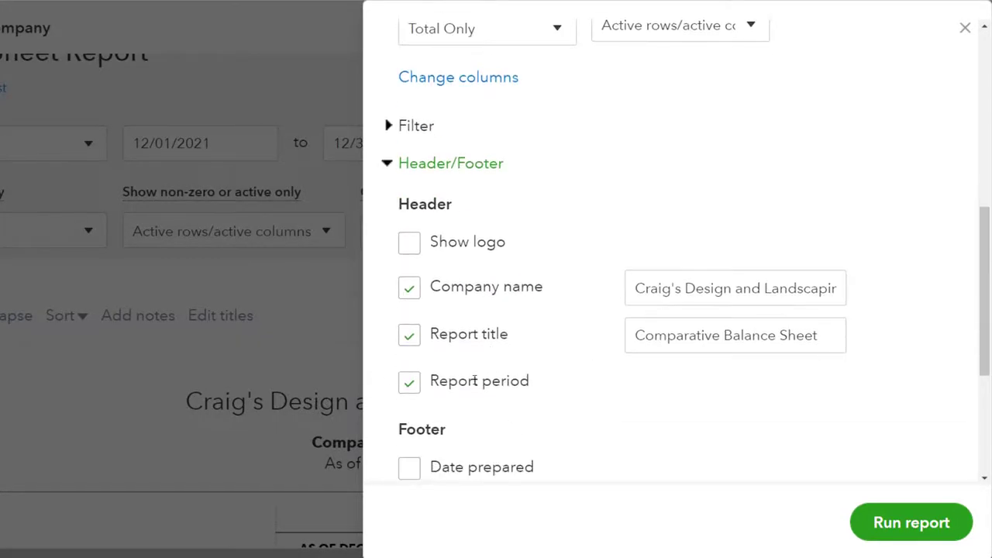
left_click(411, 386)
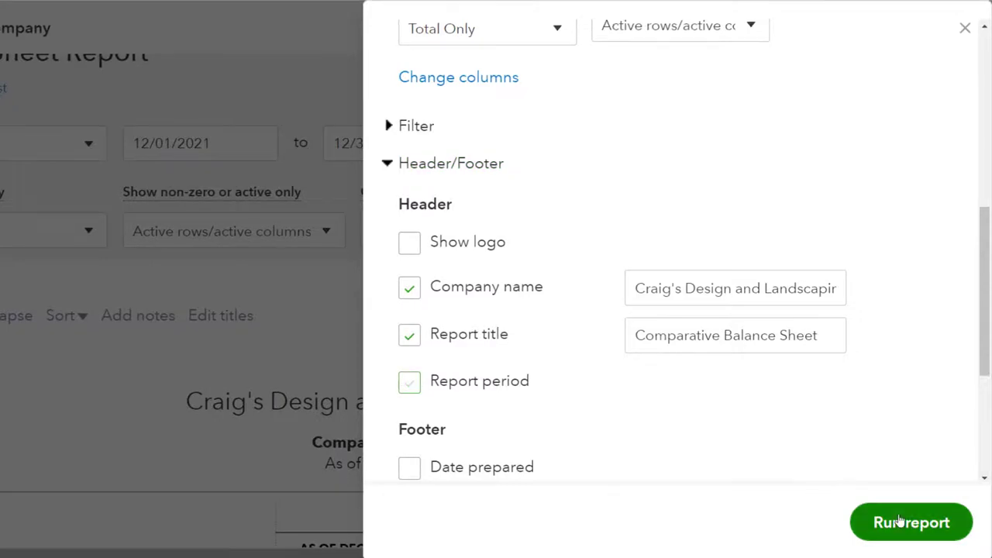
left_click(884, 522)
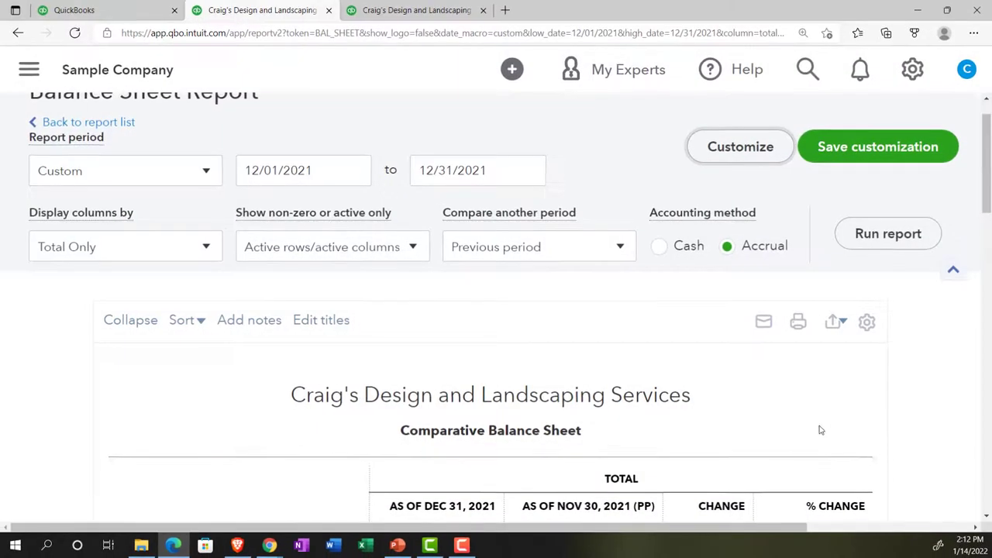
- Start saving the Comparative Balance Sheet customization and assign it to the Month End Reports group
scroll(821, 431, "down", 4)
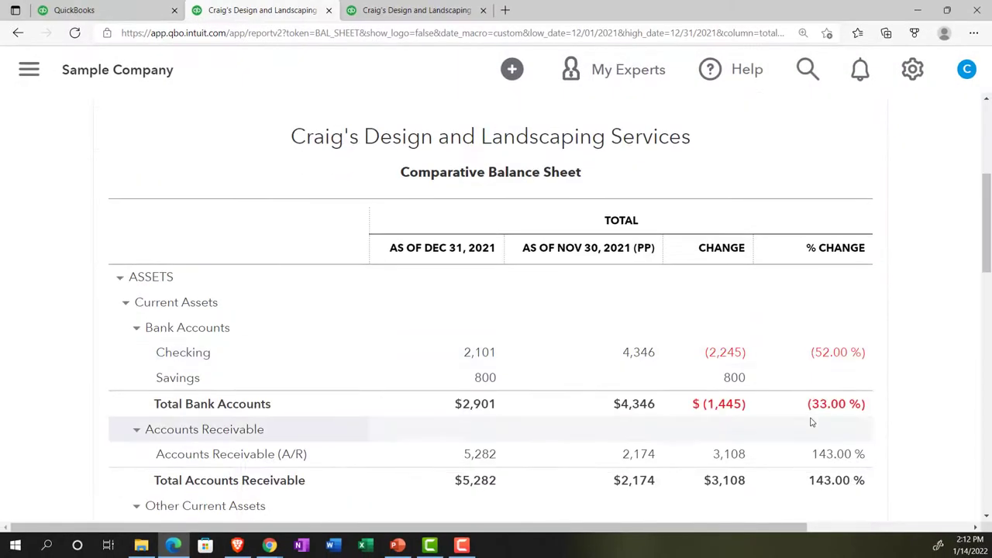
scroll(811, 419, "up", 3)
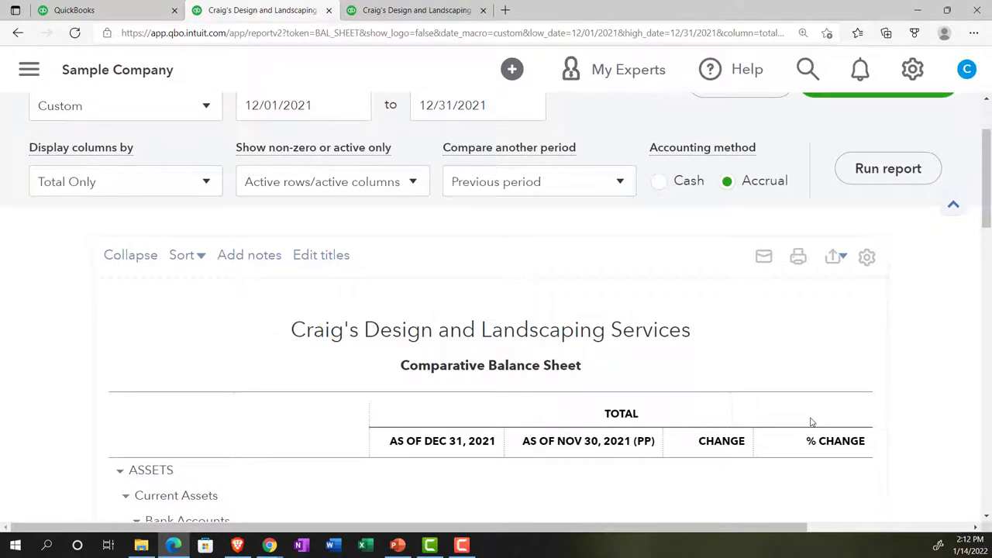
scroll(811, 422, "up", 1)
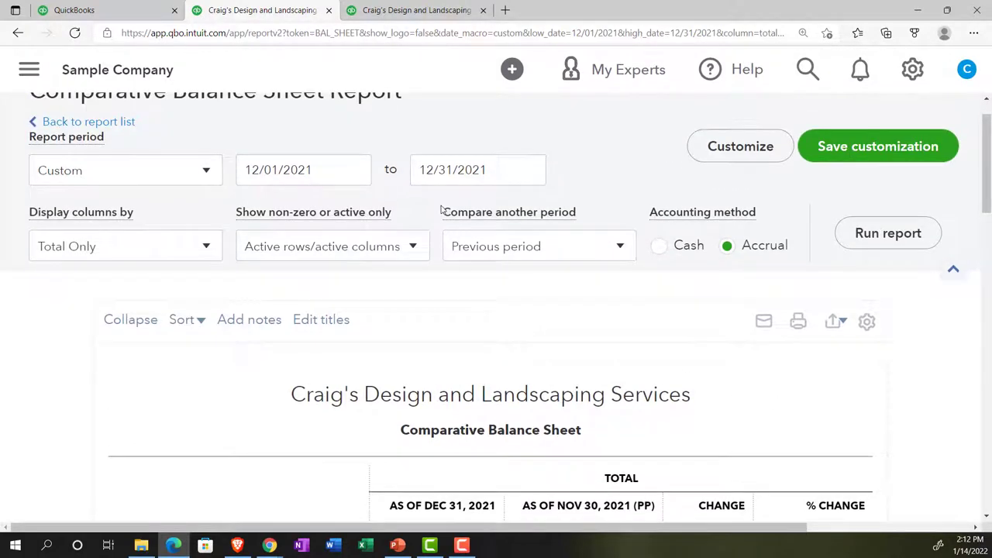
left_click(836, 153)
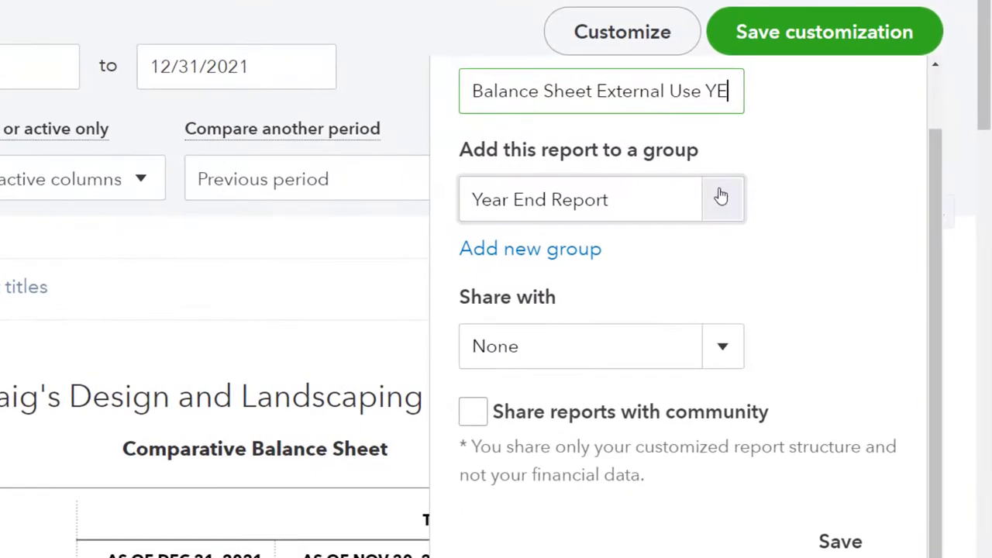
left_click(800, 252)
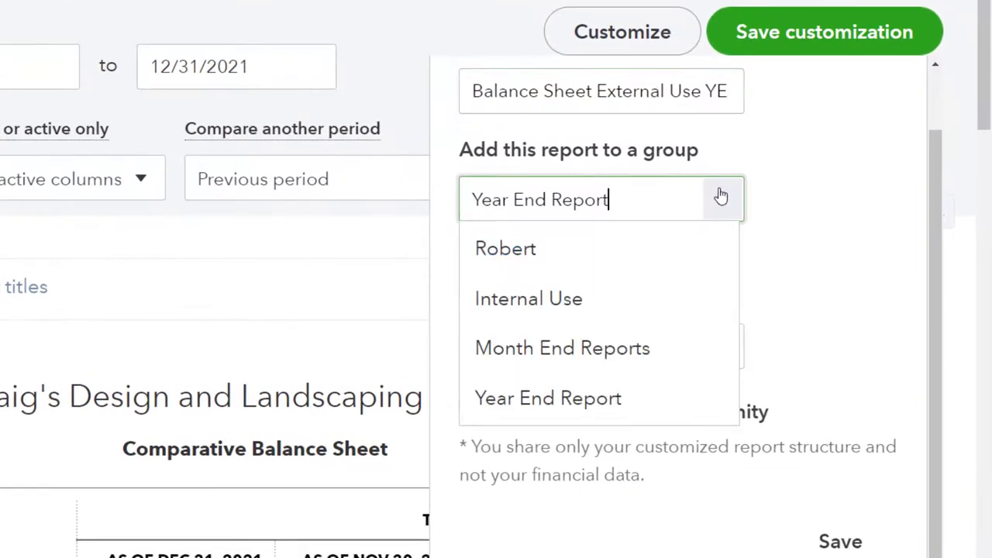
left_click(636, 349)
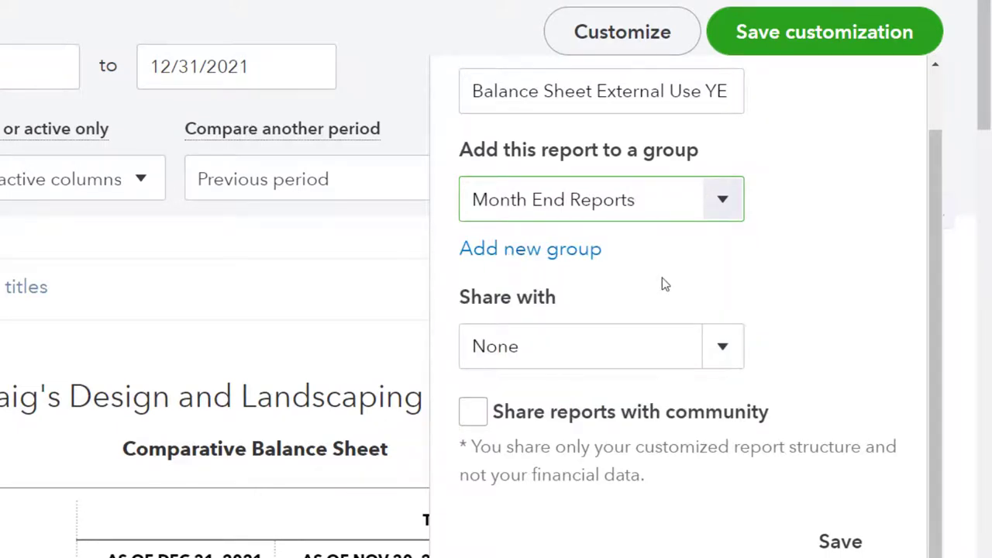
- Name the customized report "3 Balance Sheet External Use YE" and save the customization
left_click(466, 91)
left_click(466, 92)
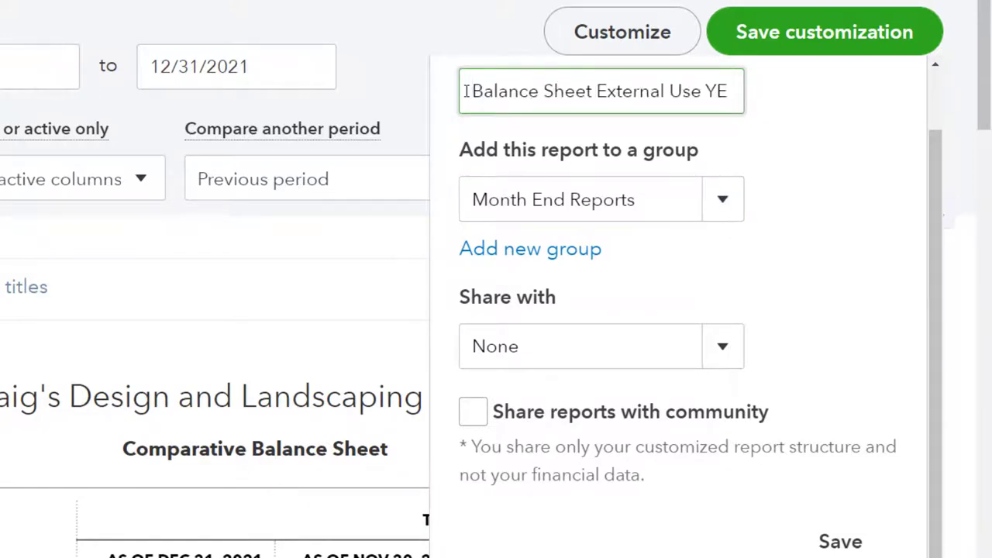
type("2")
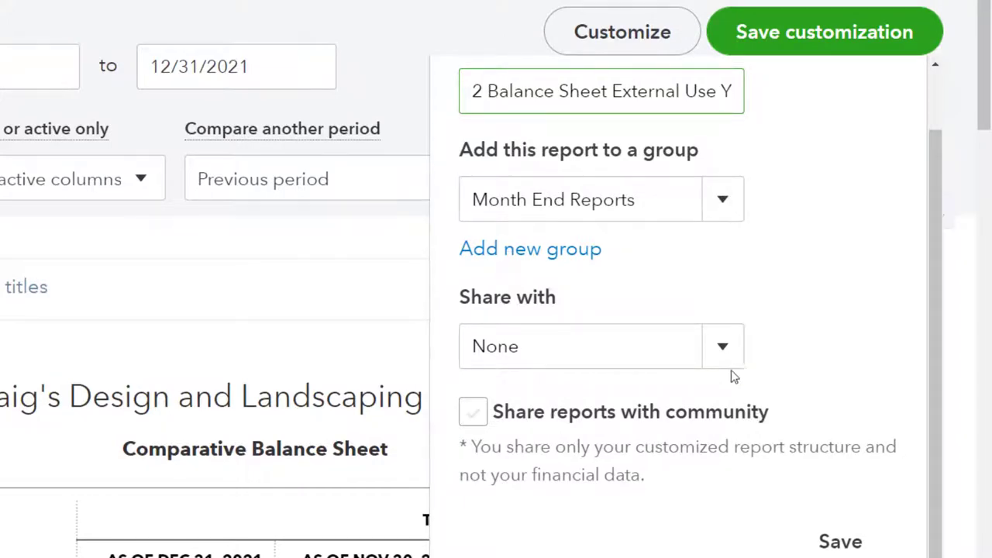
key("BackSpace")
type("3")
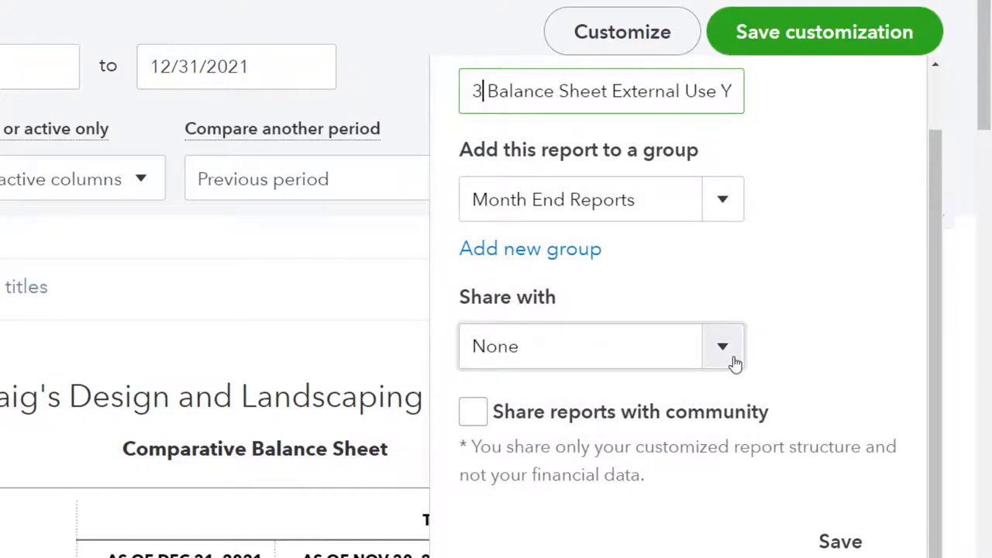
left_click(841, 541)
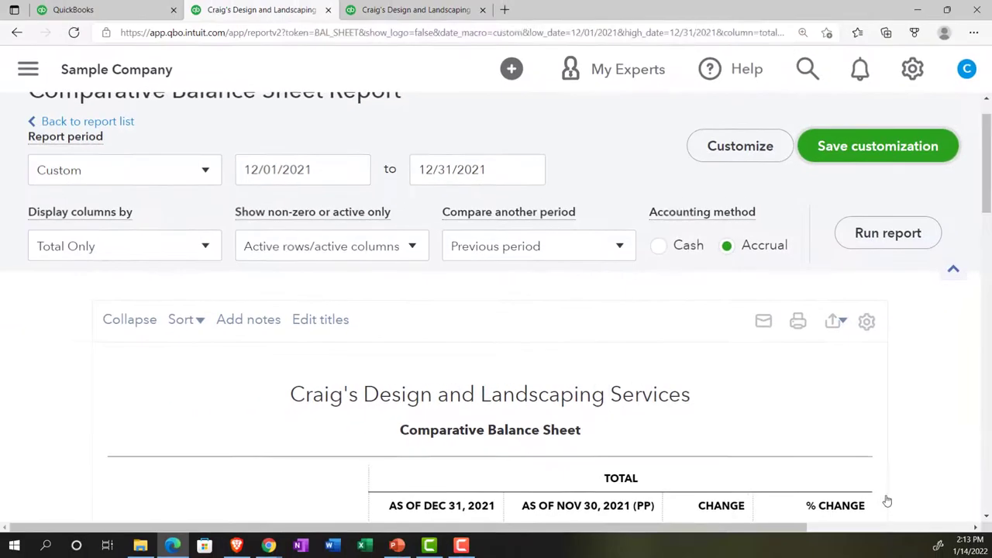
- Refresh the custom reports list in the first QuickBooks tab and check the reports in the Month End Reports group
left_click(87, 11)
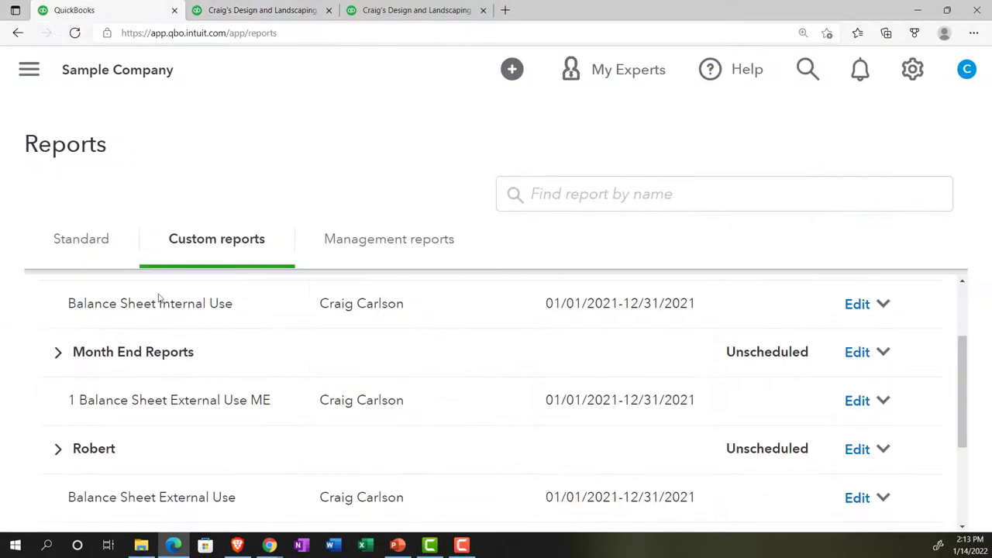
left_click(75, 33)
scroll(80, 364, "down", 2)
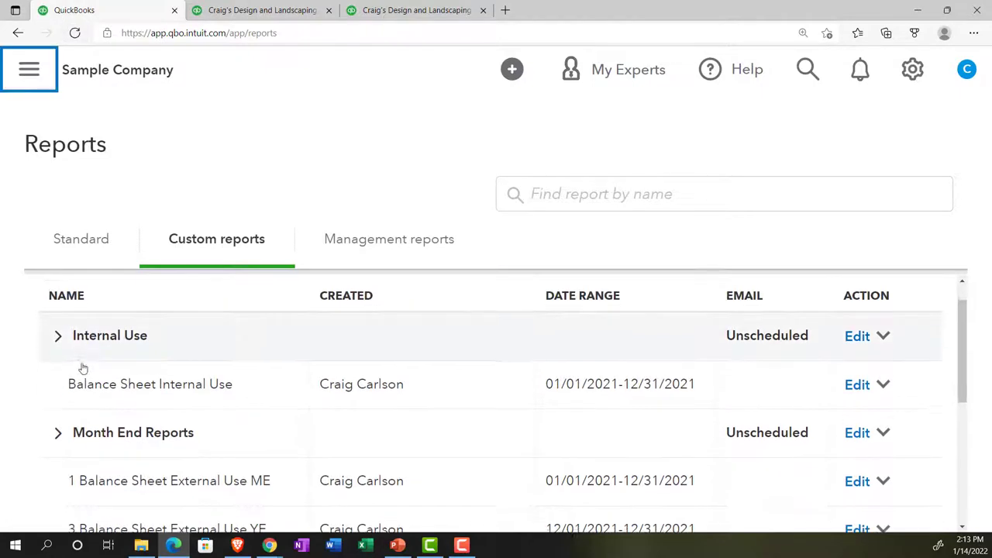
scroll(93, 418, "down", 1)
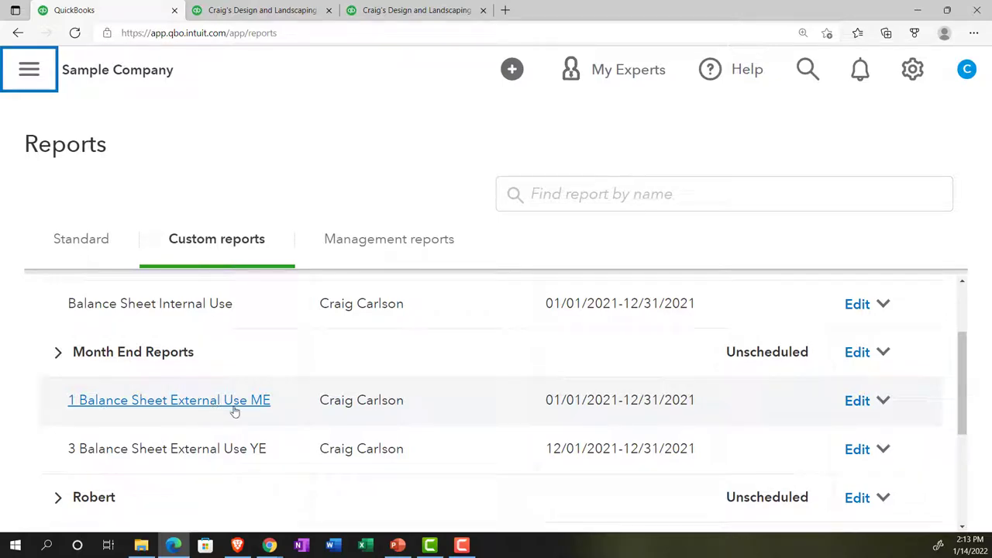
- Rename the custom report "1 Balance Sheet External Use ME" to "2 Balance Sheet External Use ME" and save it
left_click(858, 401)
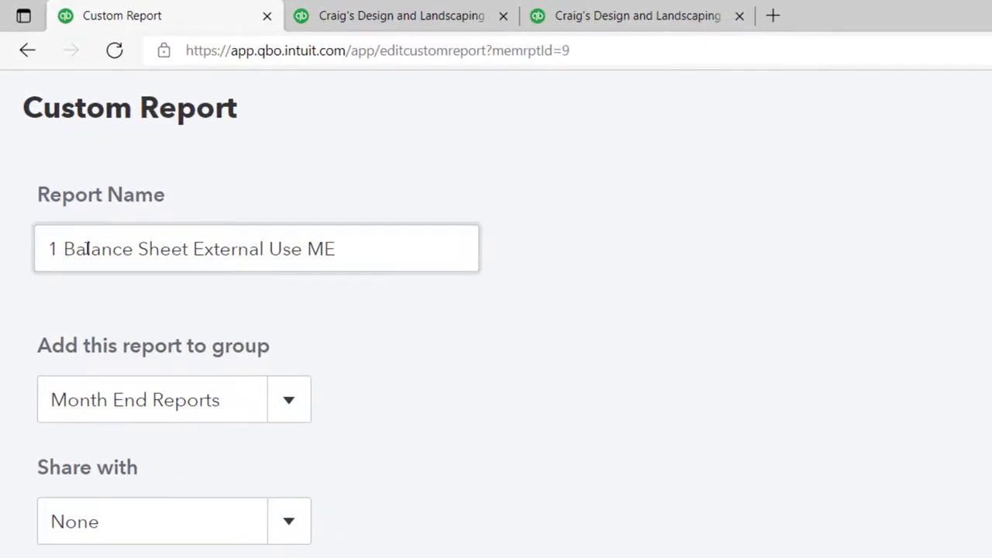
triple_click(56, 253)
key("Home")
key("Right")
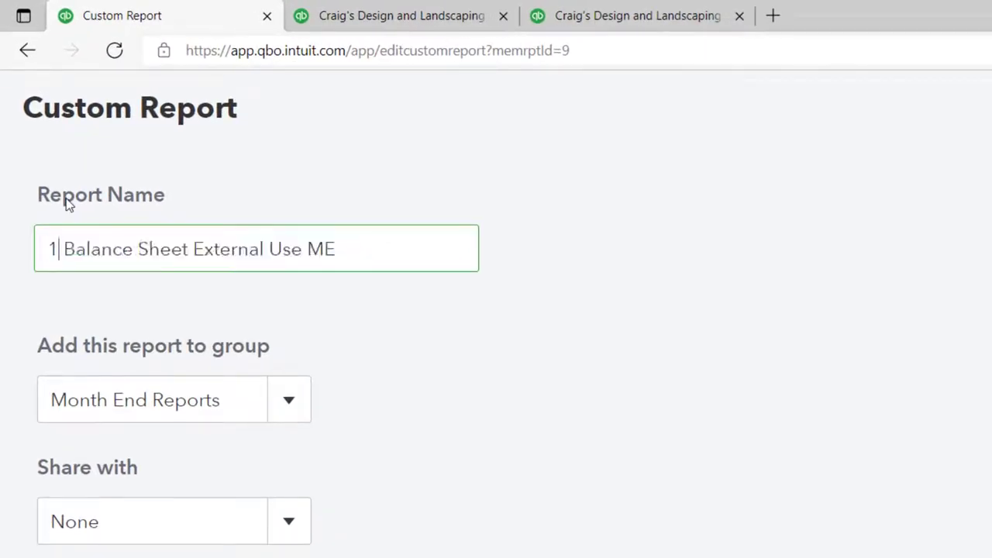
key("BackSpace")
type("2")
left_click(890, 509)
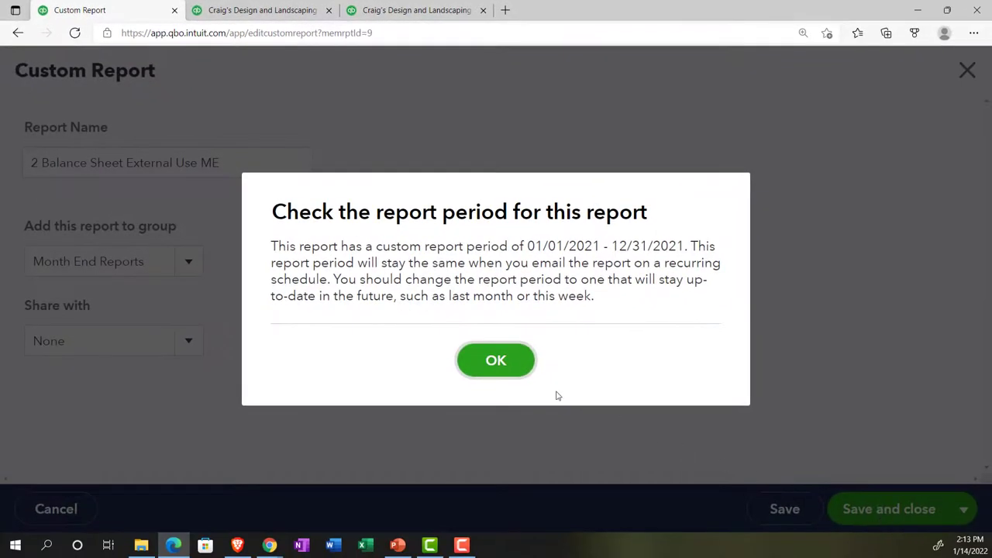
left_click(497, 359)
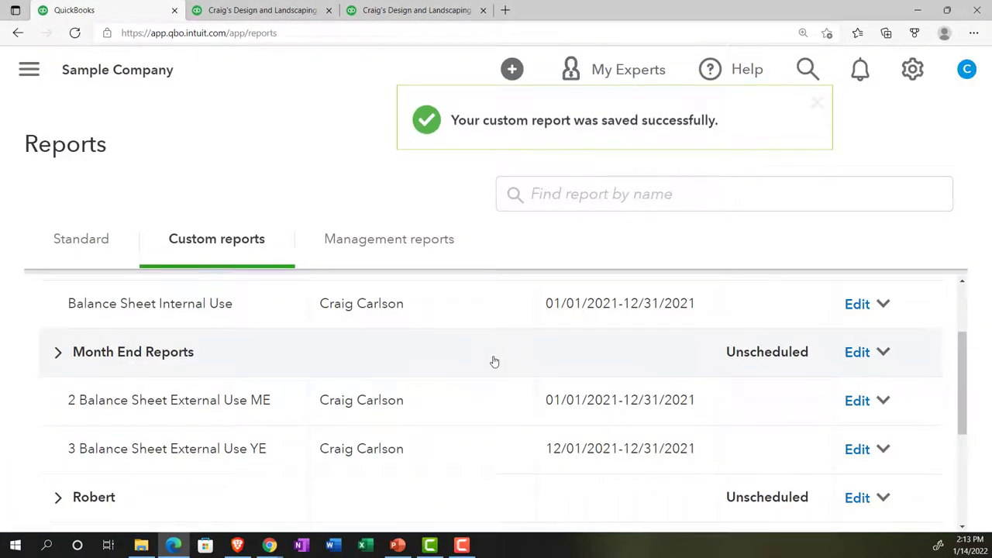
- Open the standard Balance Sheet Summary report in the third QuickBooks tab and collapse the navigation sidebar
left_click(374, 11)
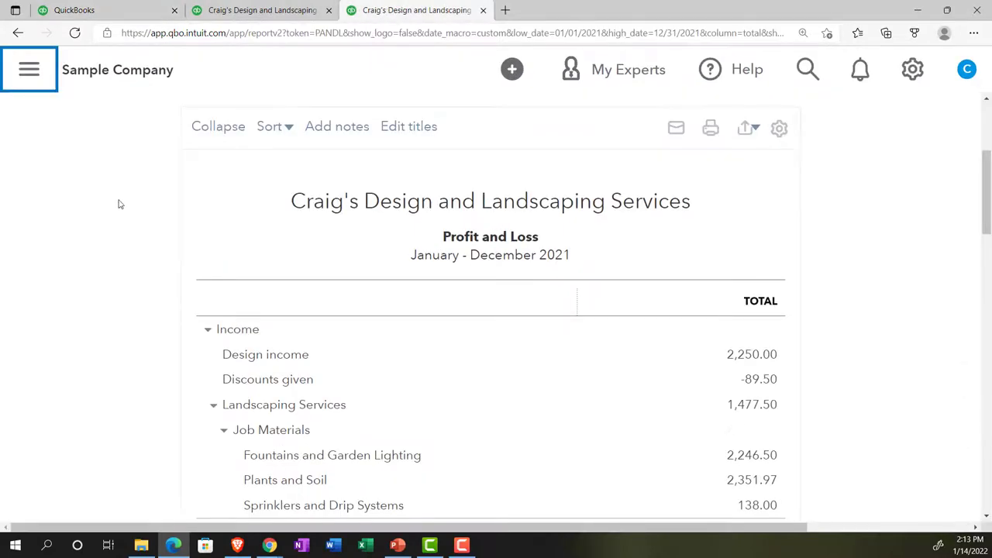
left_click(31, 70)
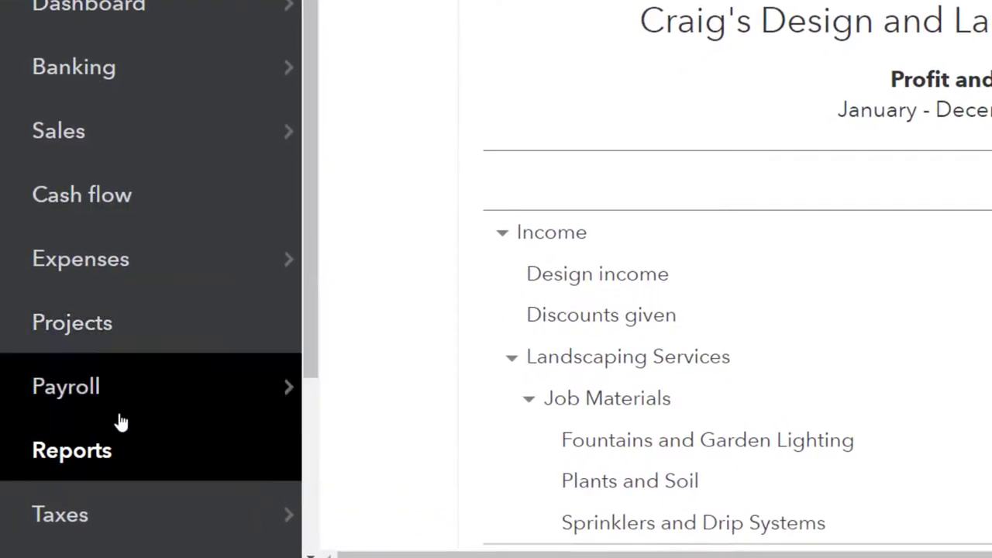
left_click(93, 462)
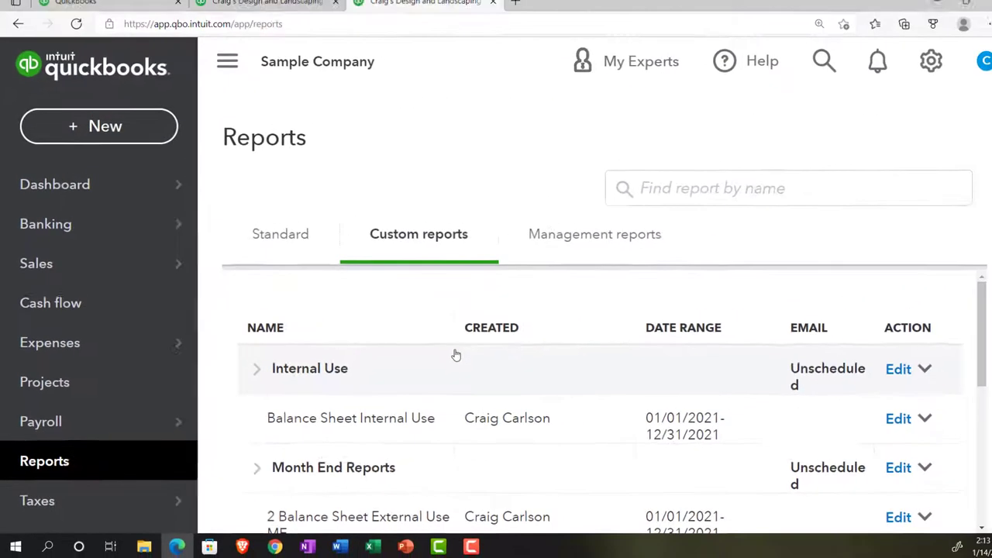
left_click(274, 242)
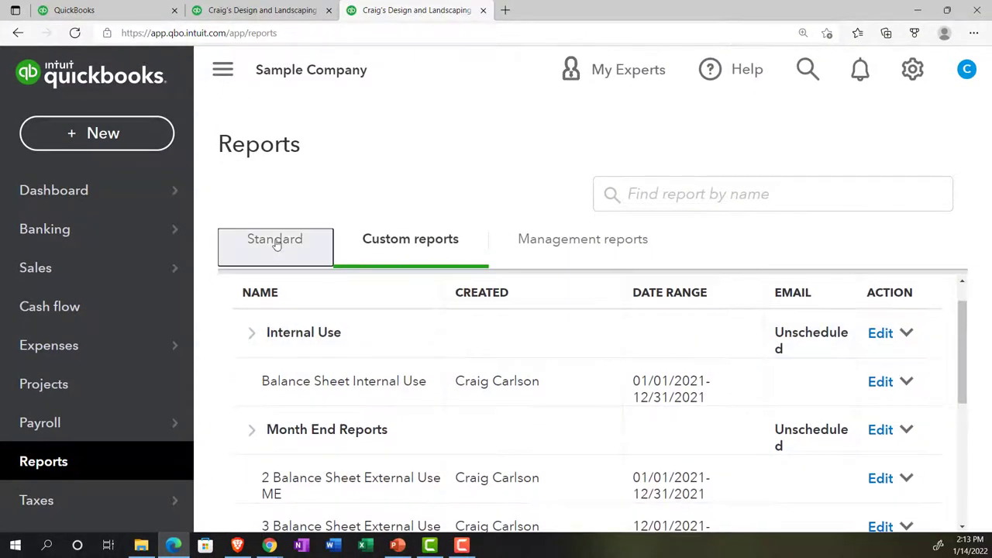
scroll(405, 383, "down", 4)
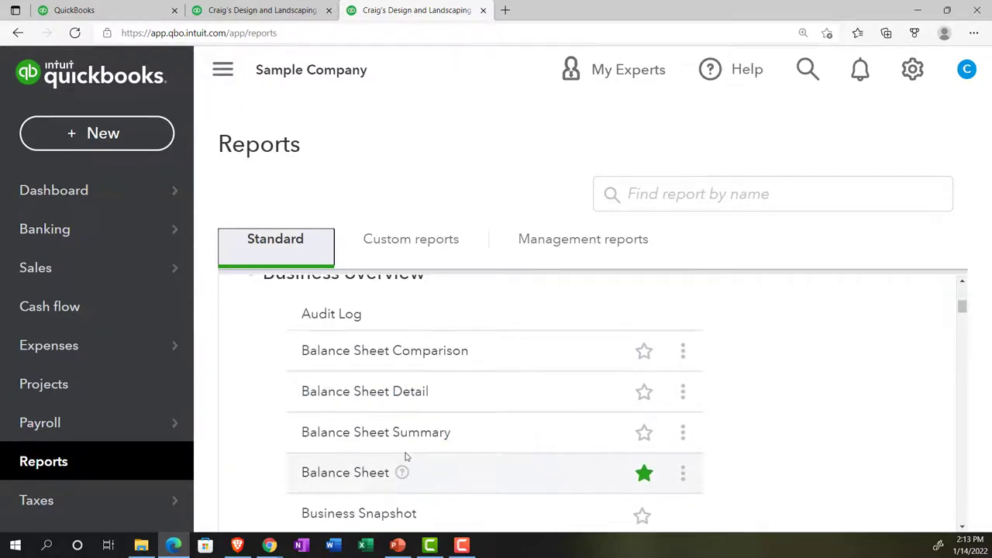
scroll(374, 473, "down", 1)
left_click(368, 399)
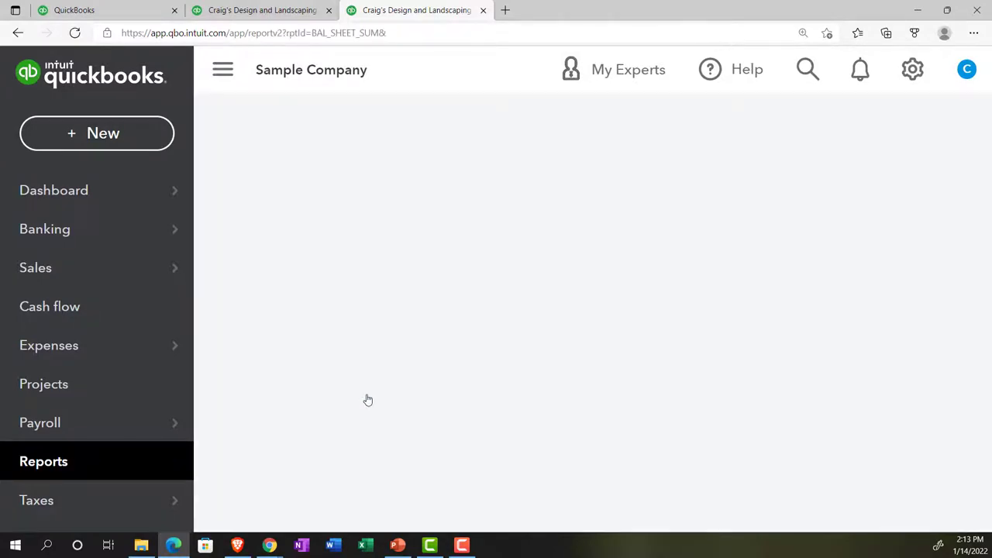
scroll(368, 398, "down", 3)
left_click(223, 70)
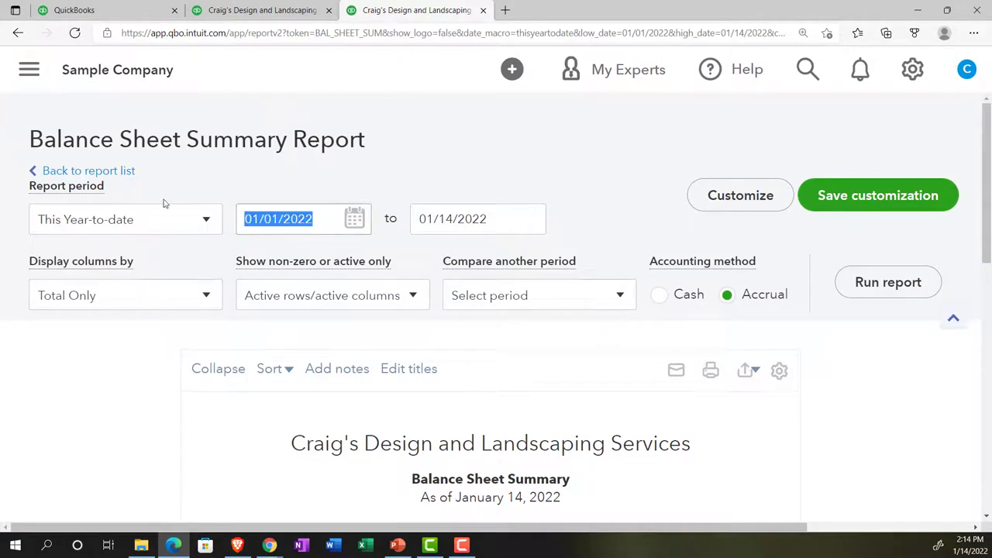
- Set the Balance Sheet Summary's report period to 01/01/2021 through 12/31/2021 and run the report
type("01/01/2021")
key("Tab")
type("1")
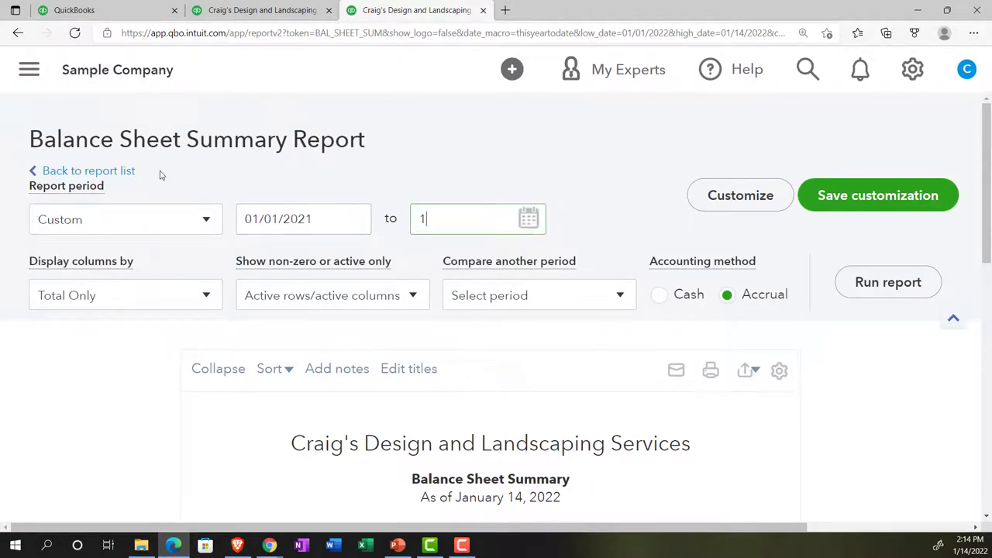
key("Tab")
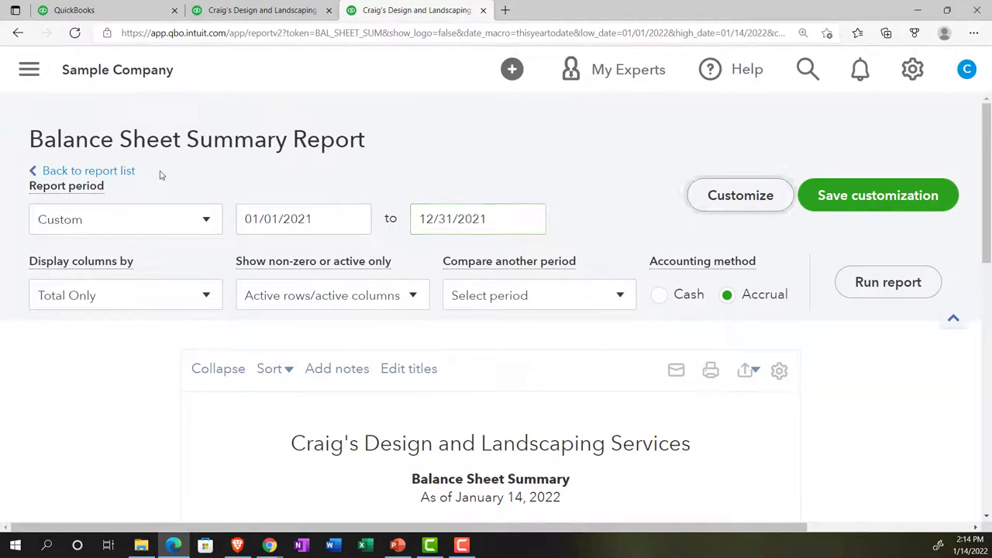
left_click(859, 282)
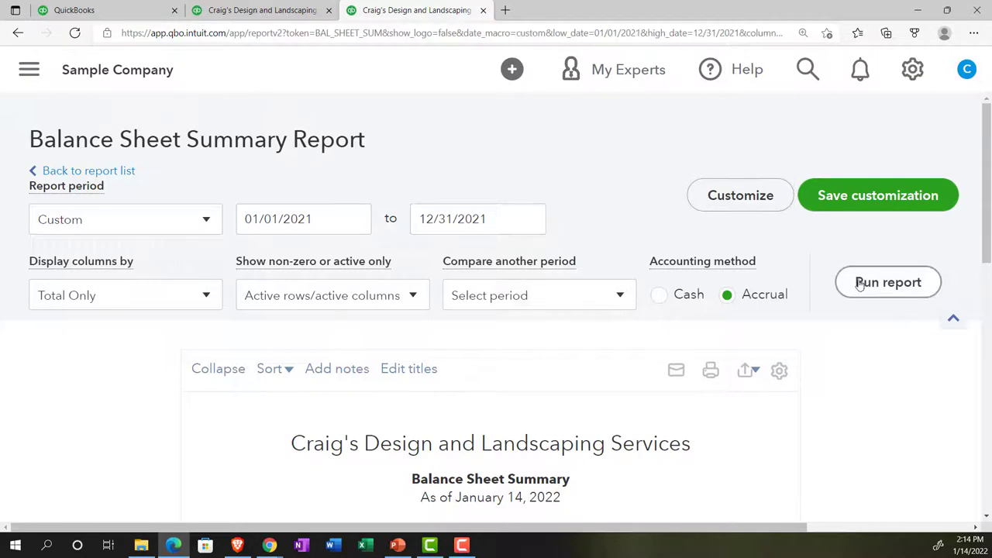
- Review the summarized asset, liability and equity lines of the Balance Sheet Summary
scroll(792, 332, "down", 3)
scroll(768, 343, "up", 3)
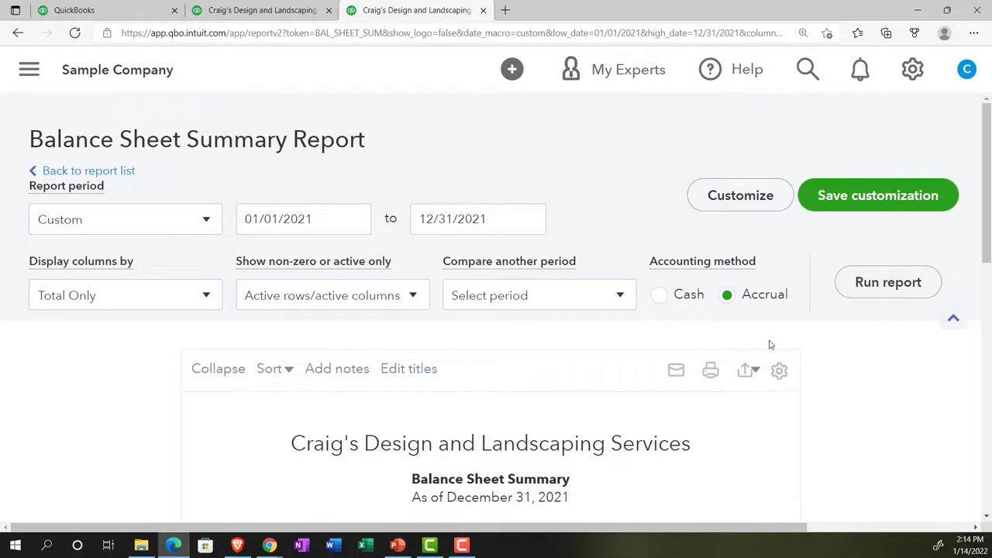
scroll(770, 345, "down", 4)
scroll(770, 346, "down", 2)
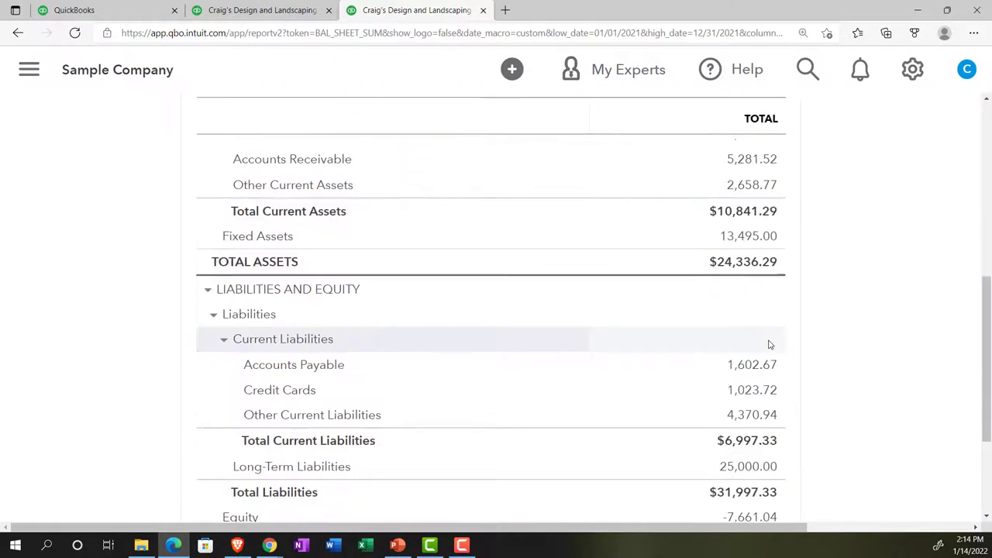
scroll(769, 346, "up", 5)
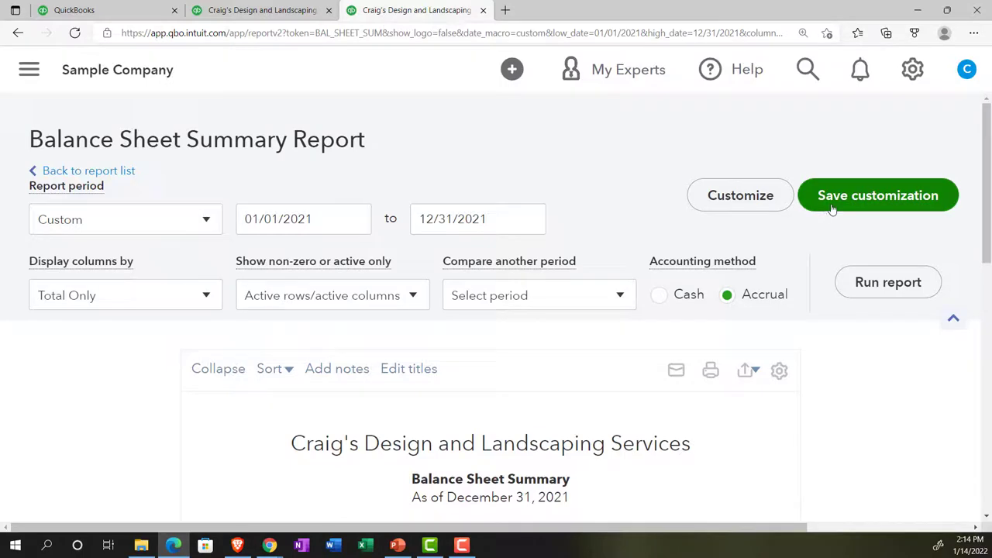
scroll(724, 295, "down", 2)
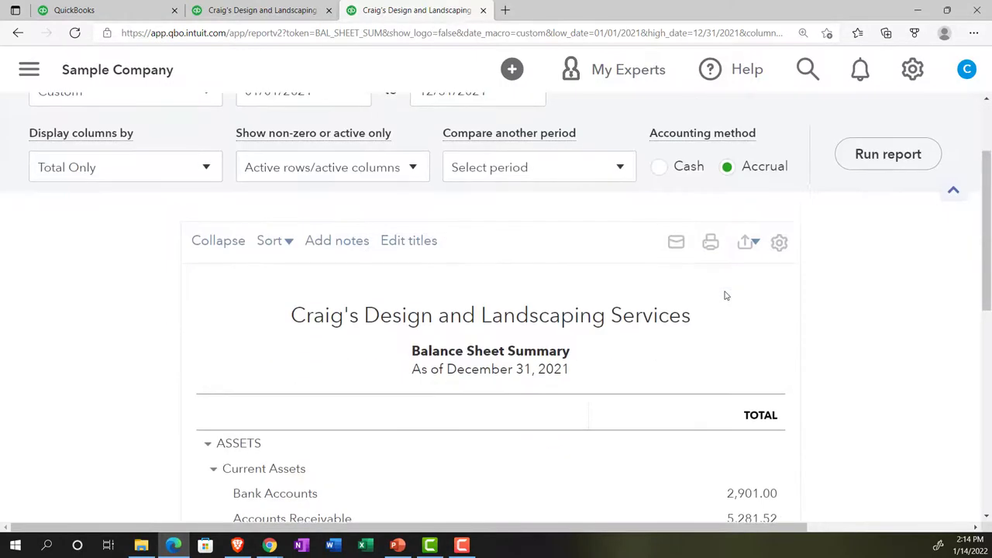
scroll(708, 248, "up", 2)
- Customize the Balance Sheet Summary's number format to omit cents and show negative numbers as (100) in red
left_click(721, 197)
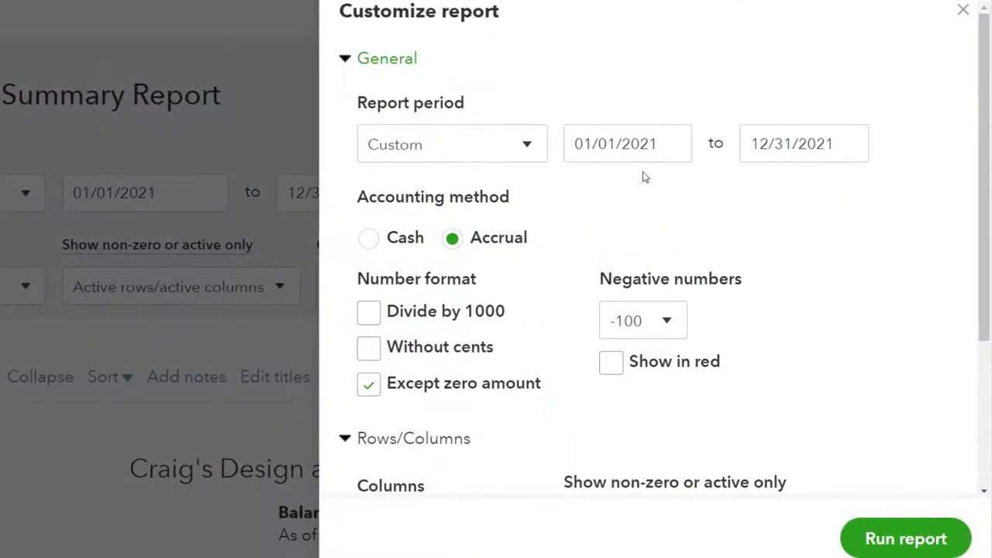
left_click(420, 346)
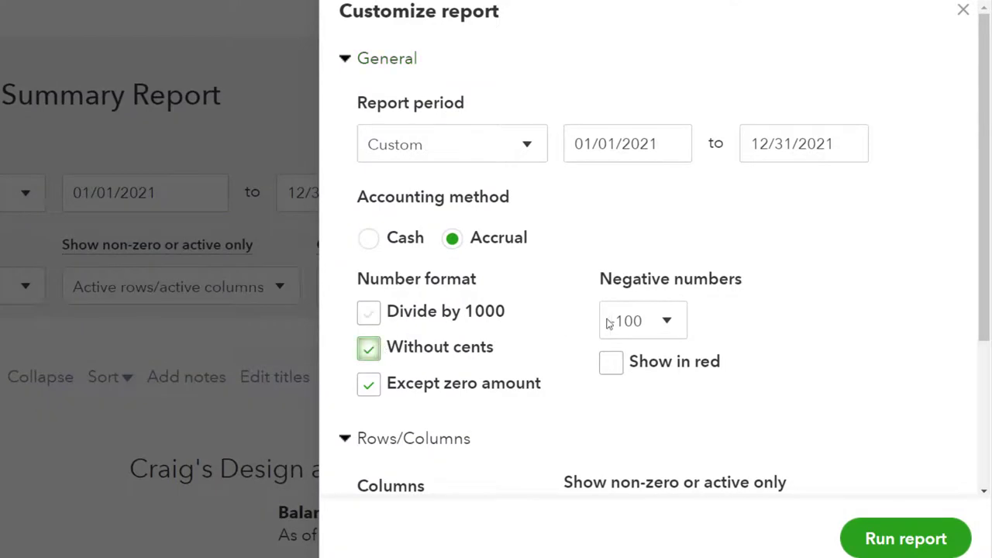
left_click(672, 319)
left_click(641, 400)
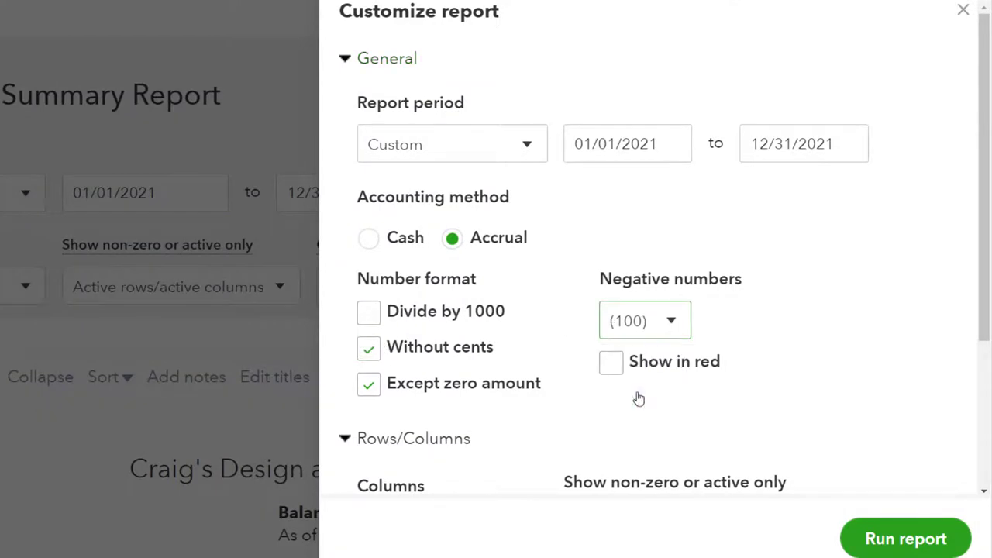
left_click(612, 363)
scroll(613, 366, "down", 3)
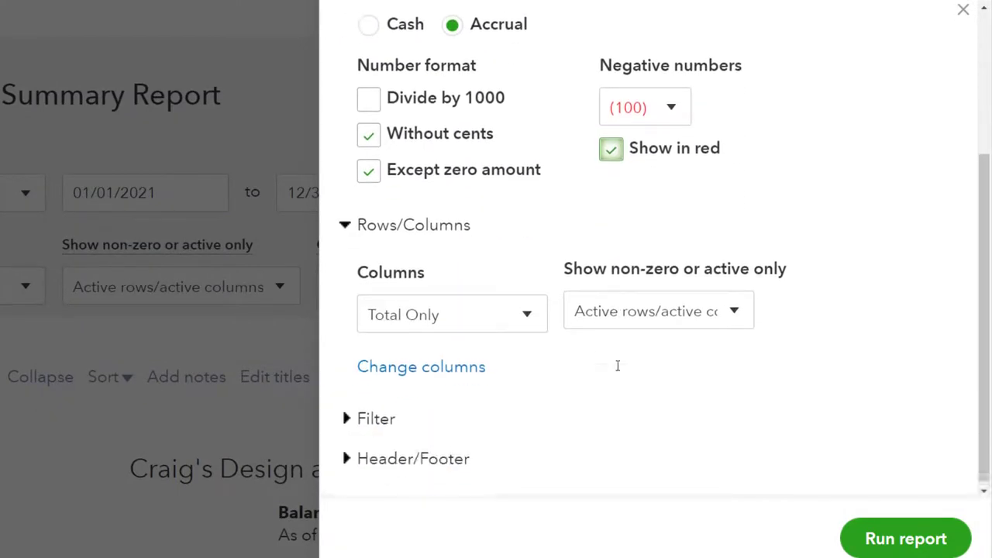
- Remove the date prepared, time prepared and report basis from the Balance Sheet Summary's footer and run the report
left_click(384, 452)
scroll(452, 447, "down", 6)
scroll(390, 449, "down", 2)
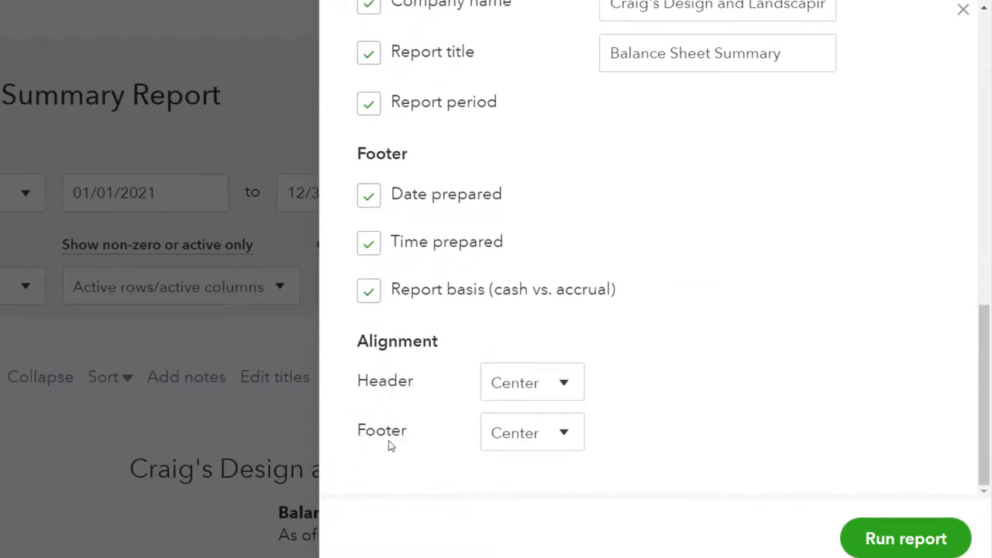
left_click(369, 197)
left_click(369, 243)
left_click(369, 290)
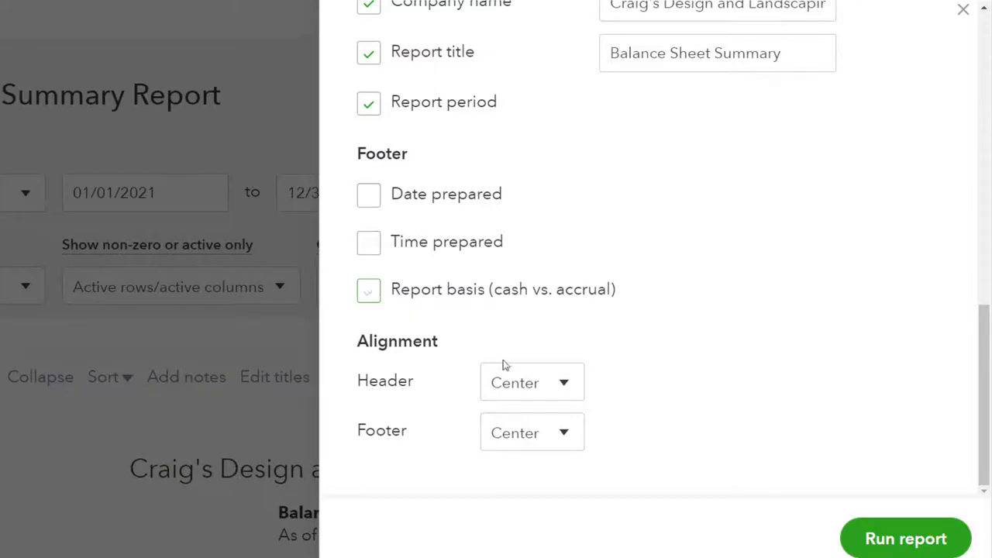
left_click(907, 536)
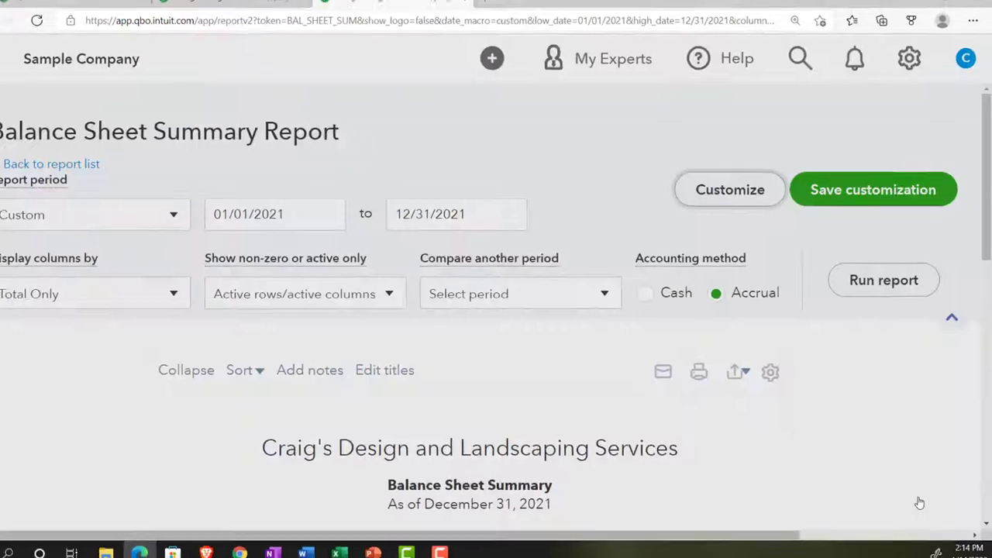
scroll(920, 503, "down", 3)
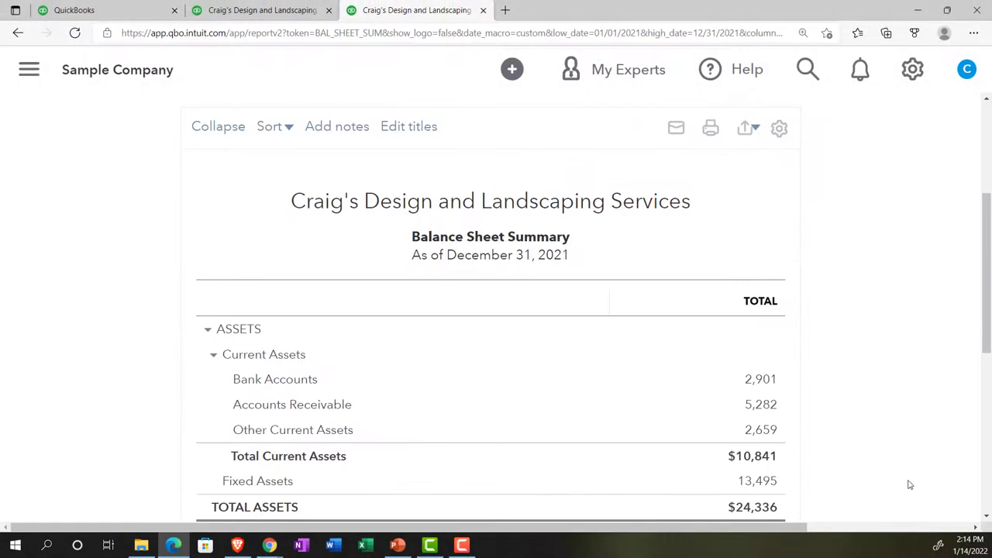
- Save the customized report as "1 Balance Sheet Summary" in the Month End Reports group
scroll(911, 484, "up", 3)
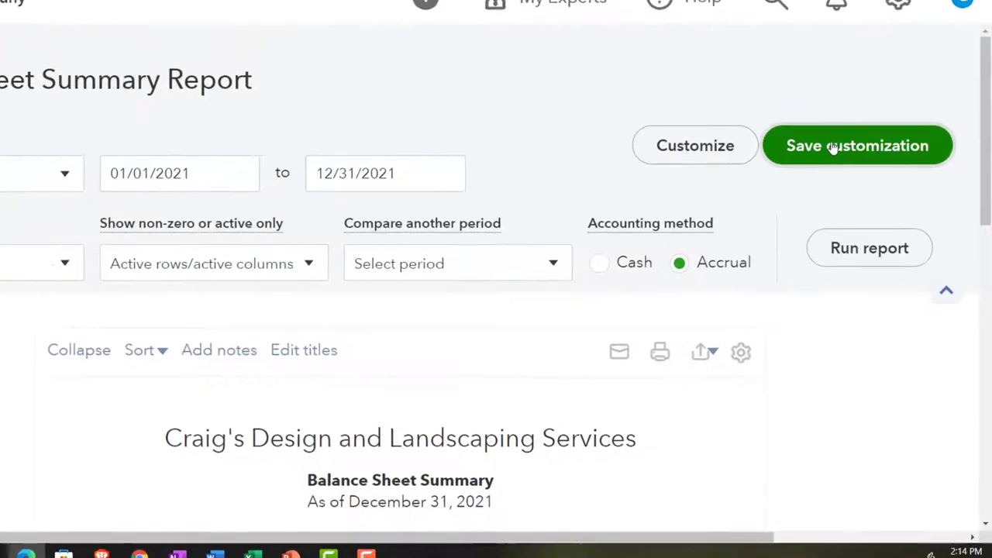
left_click(872, 197)
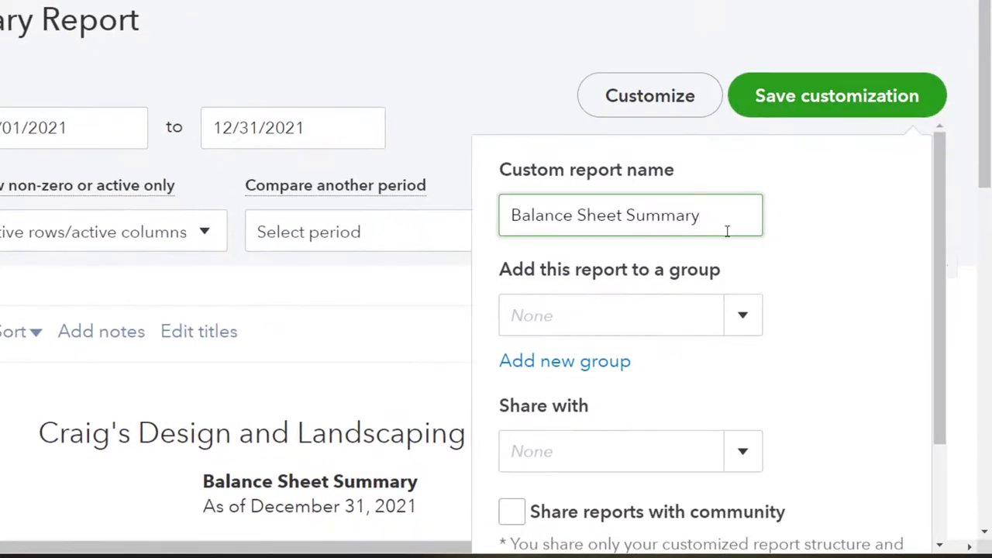
left_click(756, 316)
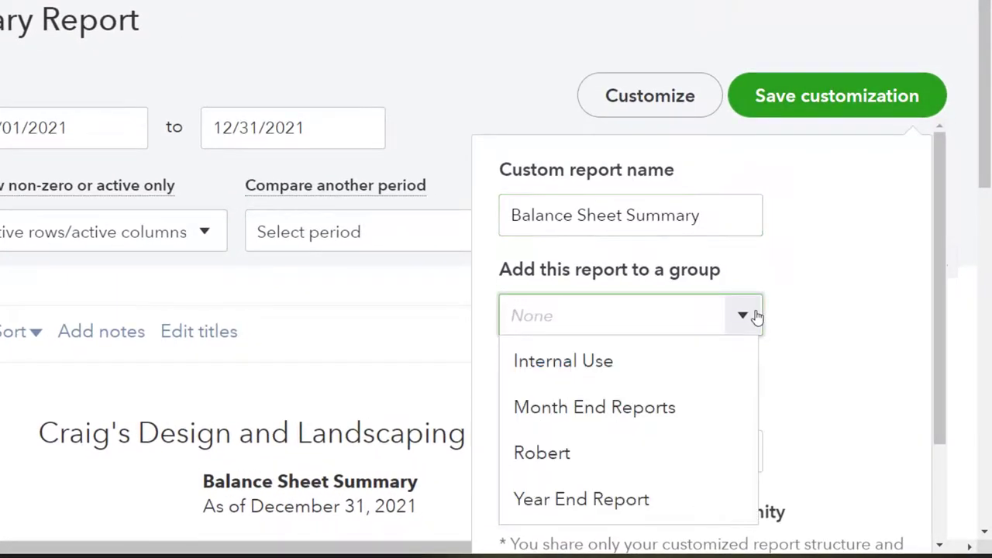
left_click(683, 408)
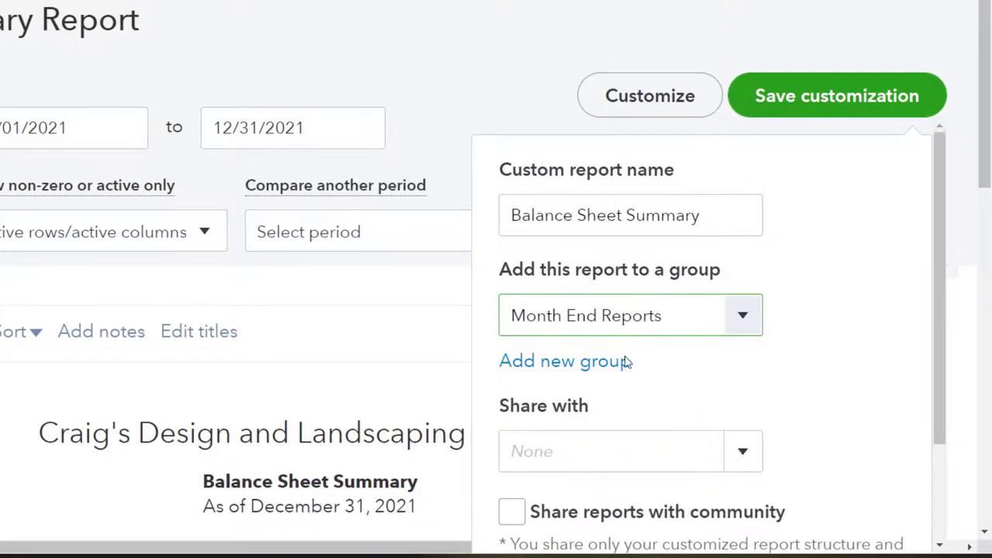
left_click(522, 222)
left_click(516, 217)
type("1.")
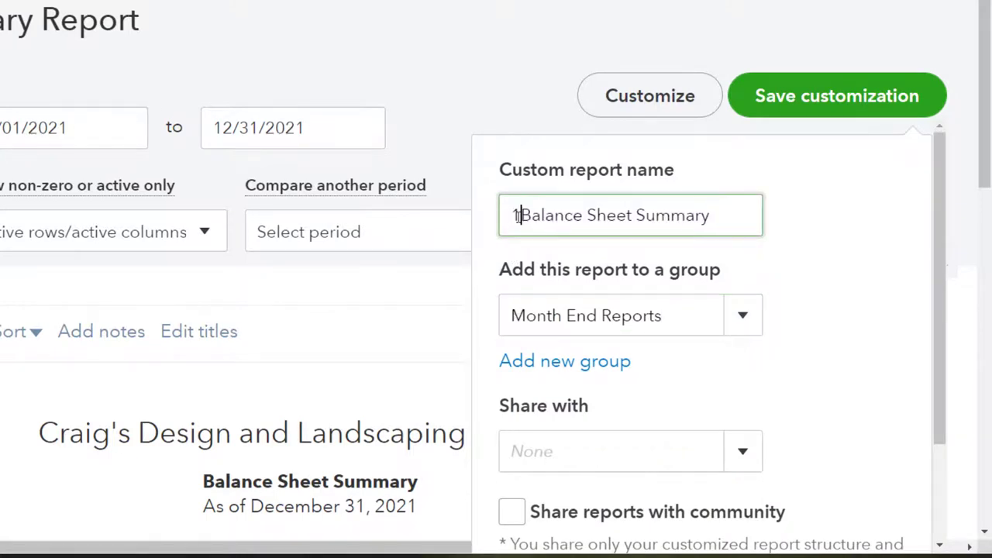
scroll(659, 280, "down", 2)
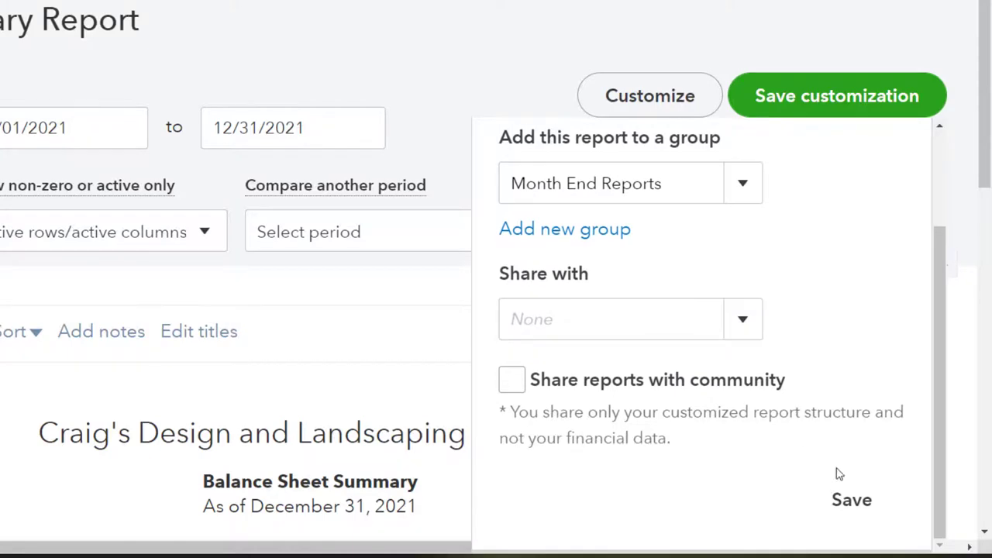
left_click(850, 502)
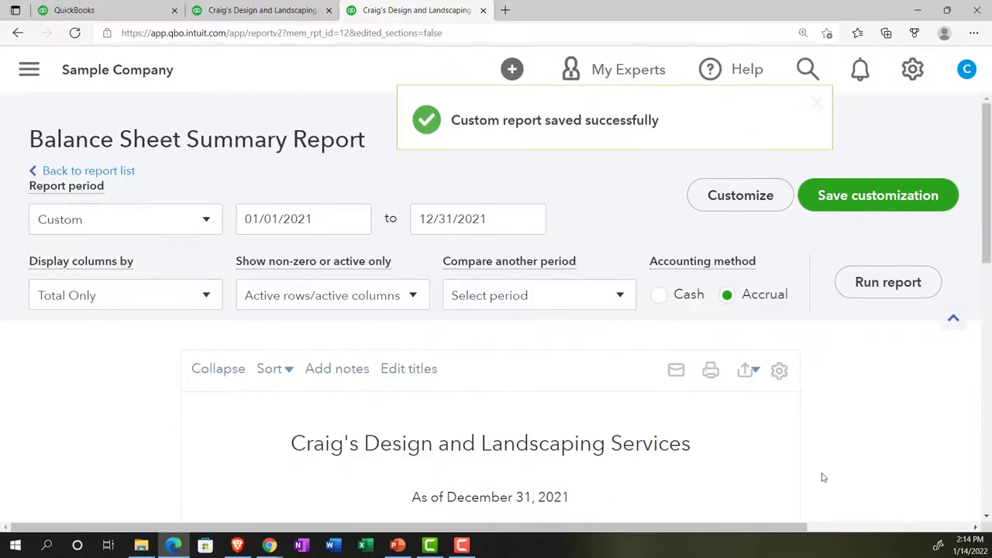
scroll(600, 364, "down", 3)
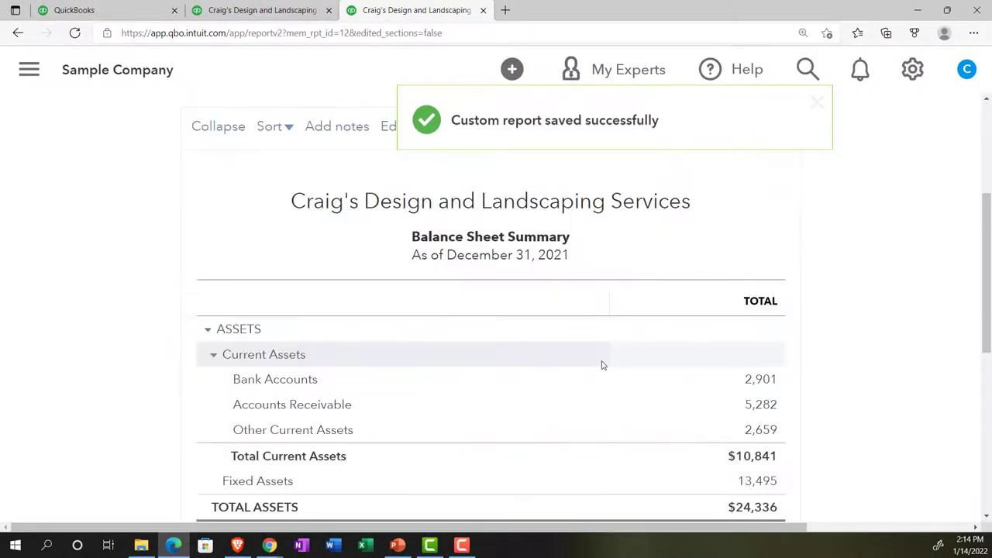
- Reload the reports page in the first QuickBooks tab and check the order of the Month End Reports group in the custom reports
left_click(126, 11)
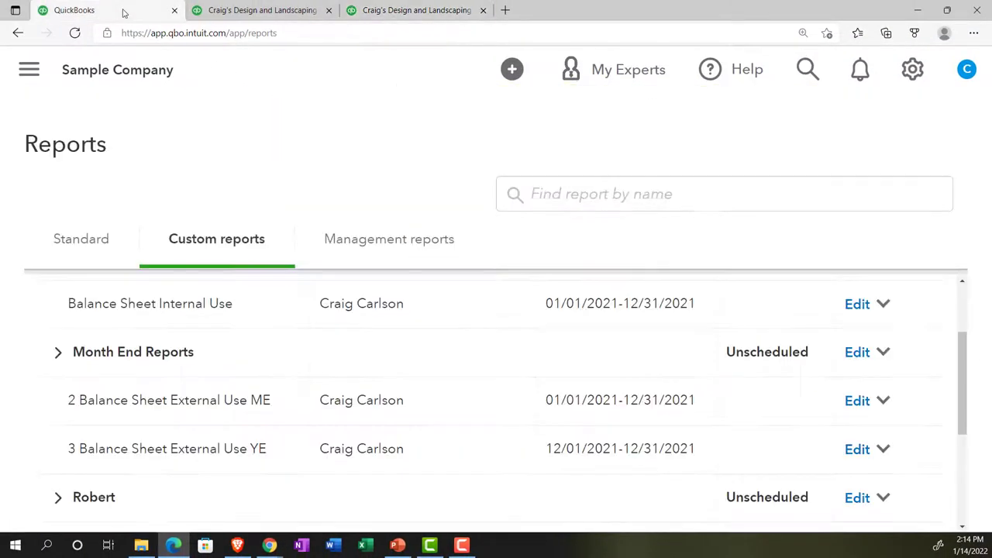
left_click(76, 33)
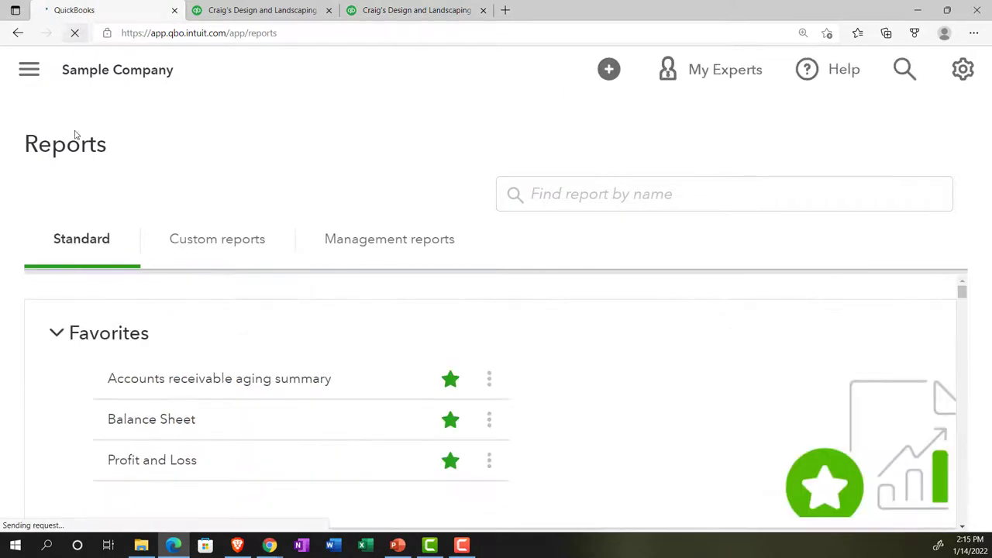
left_click(207, 245)
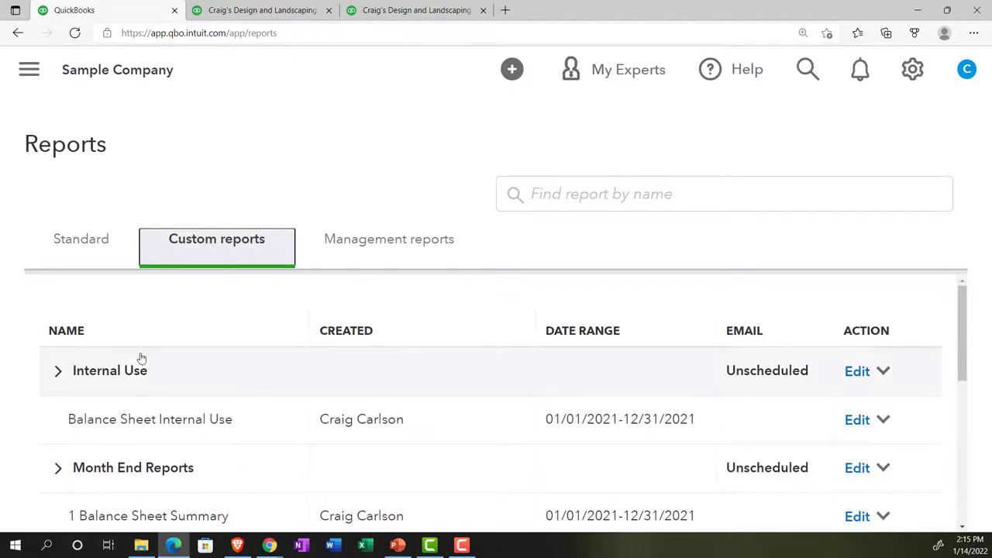
scroll(137, 357, "down", 3)
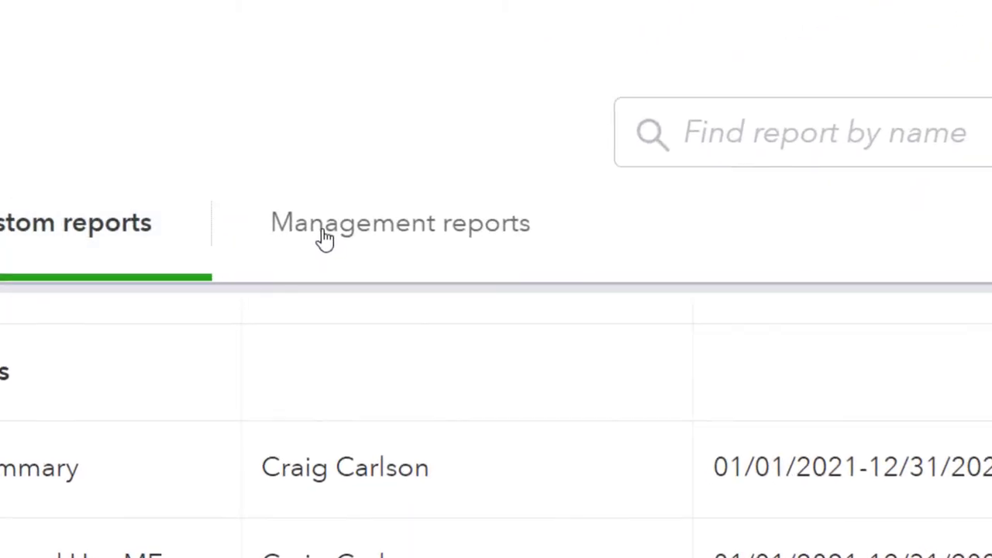
- Open the list of management reports
left_click(350, 241)
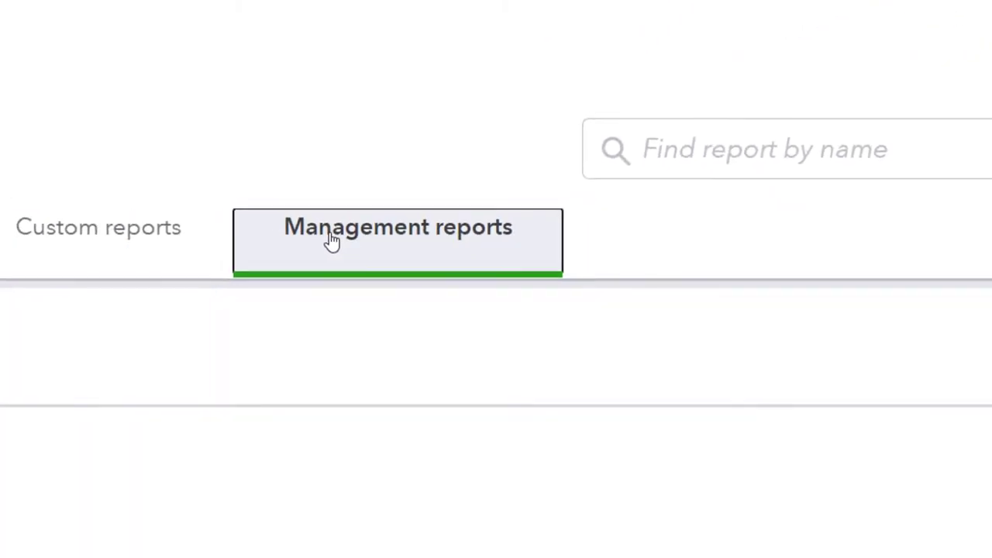